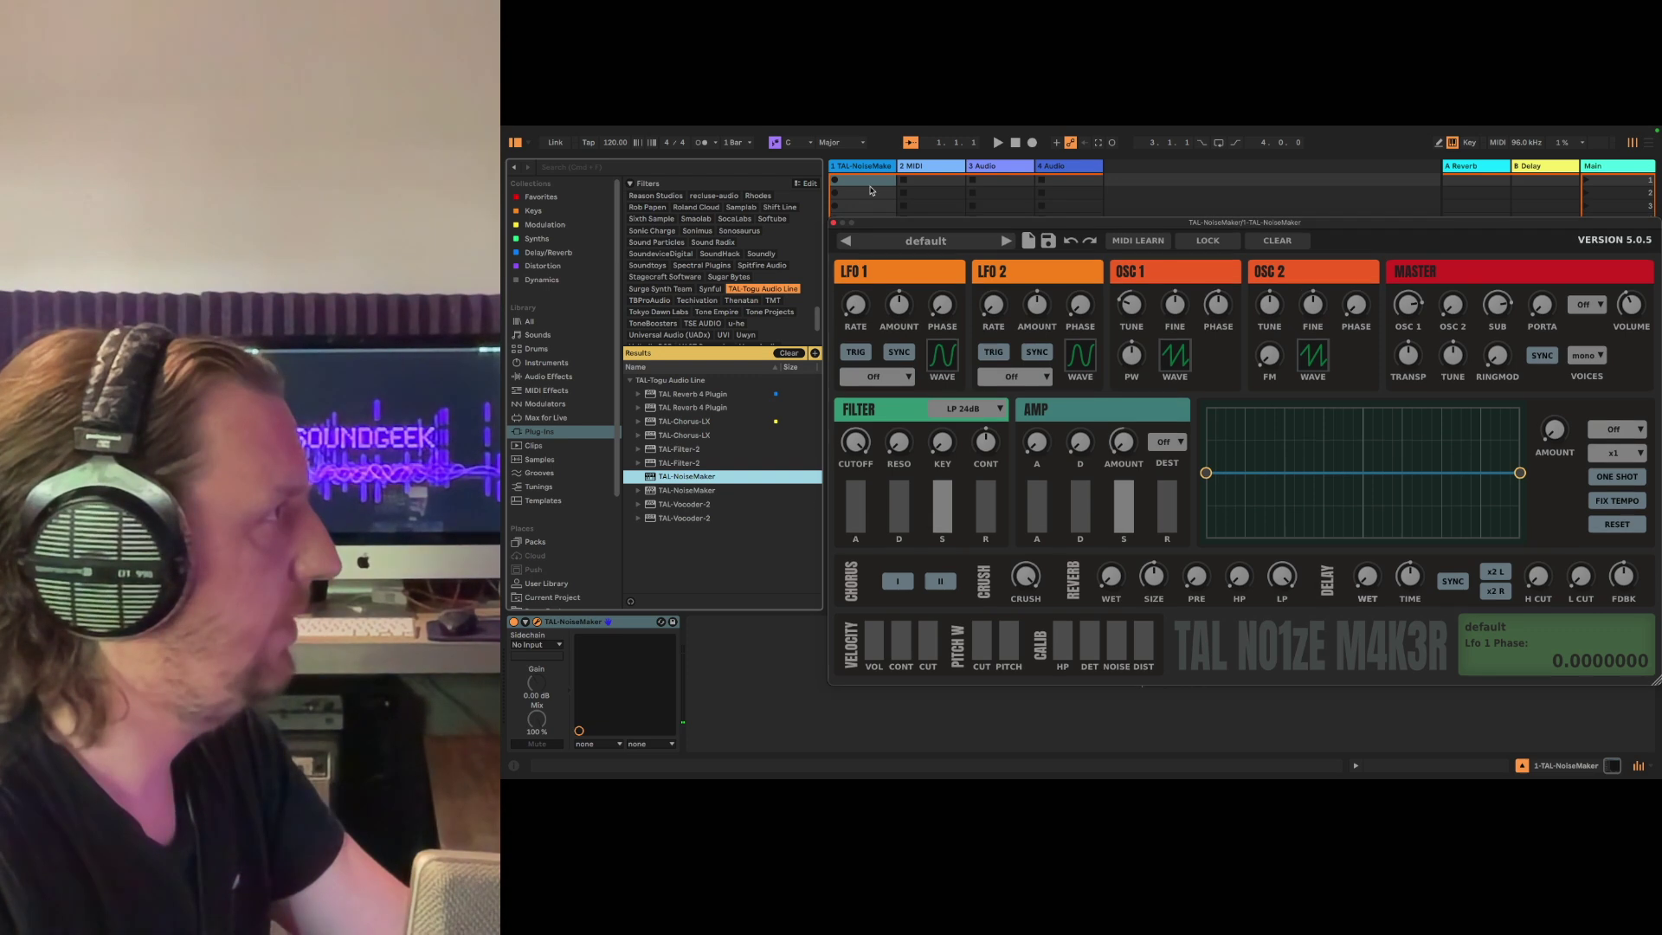
Step: Create an empty MIDI clip in the first slot of the TAL-NoiseMaker track and move the synth window clear of the note editor
double_click(865, 185)
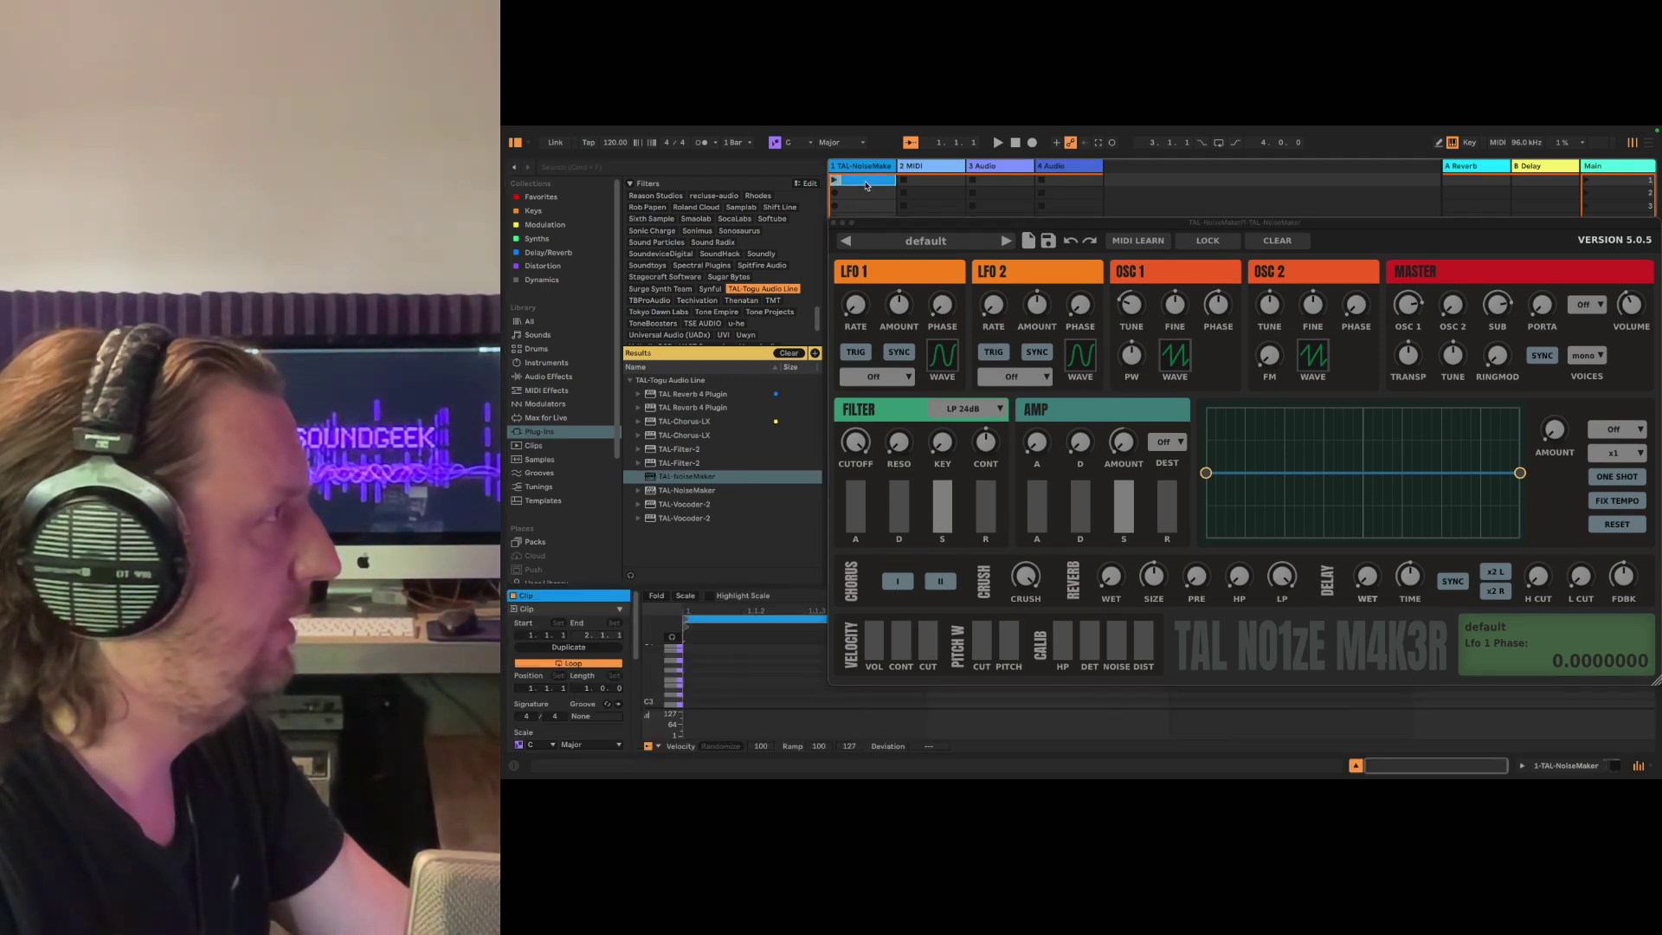
drag(884, 222, 884, 220)
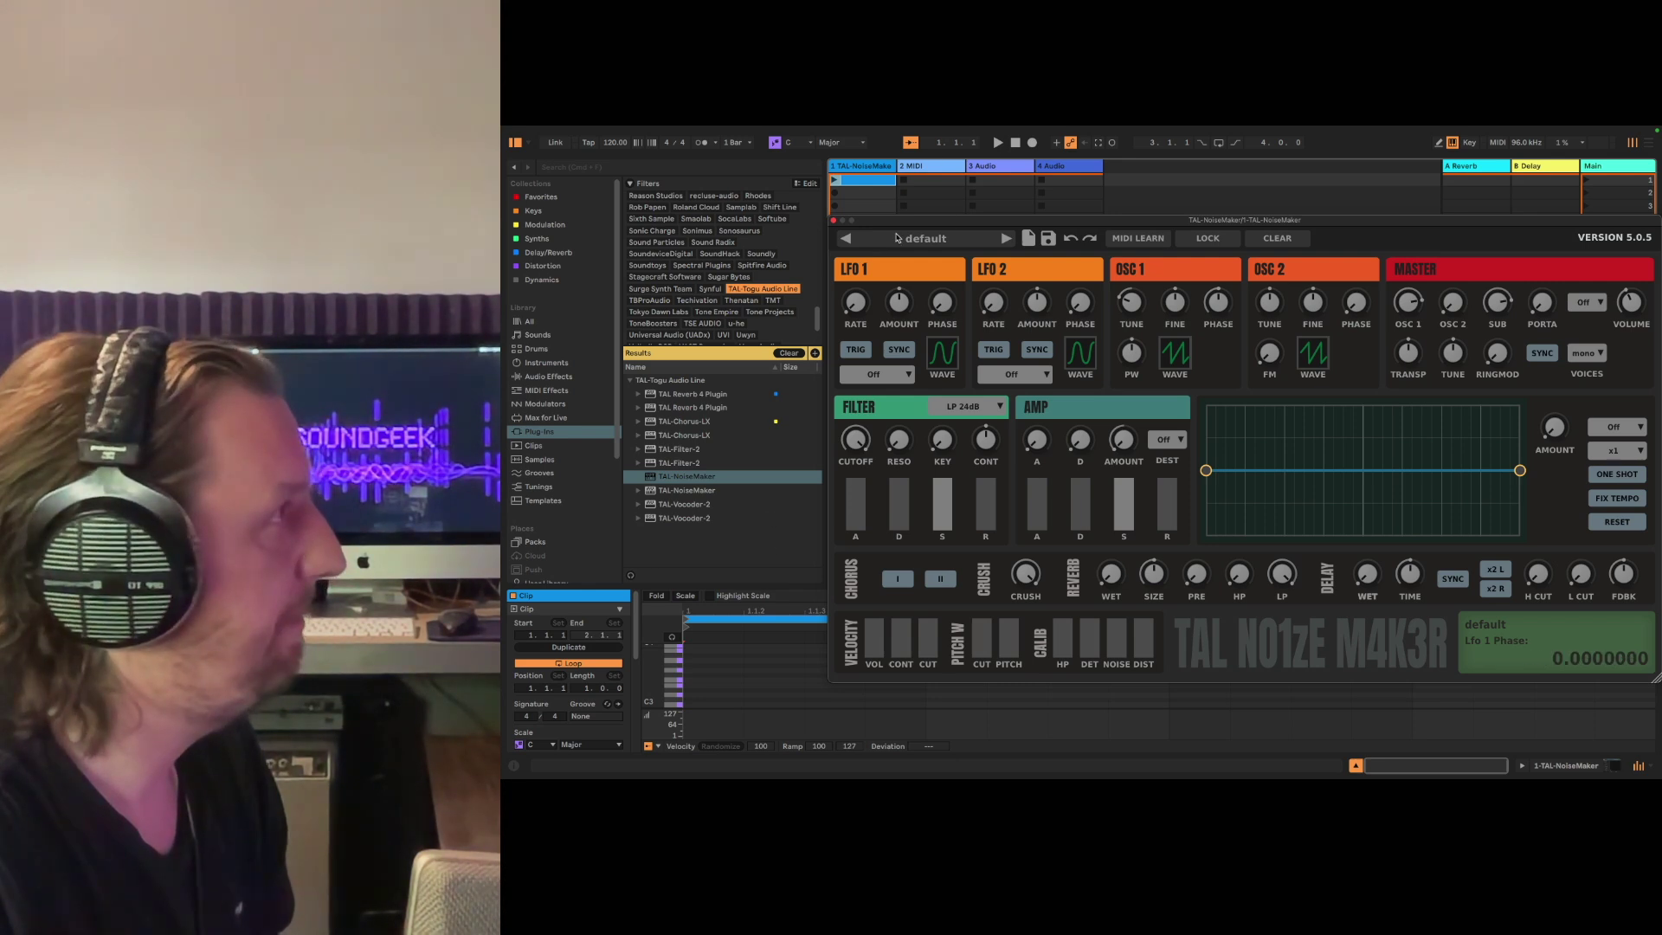
drag(909, 228, 908, 162)
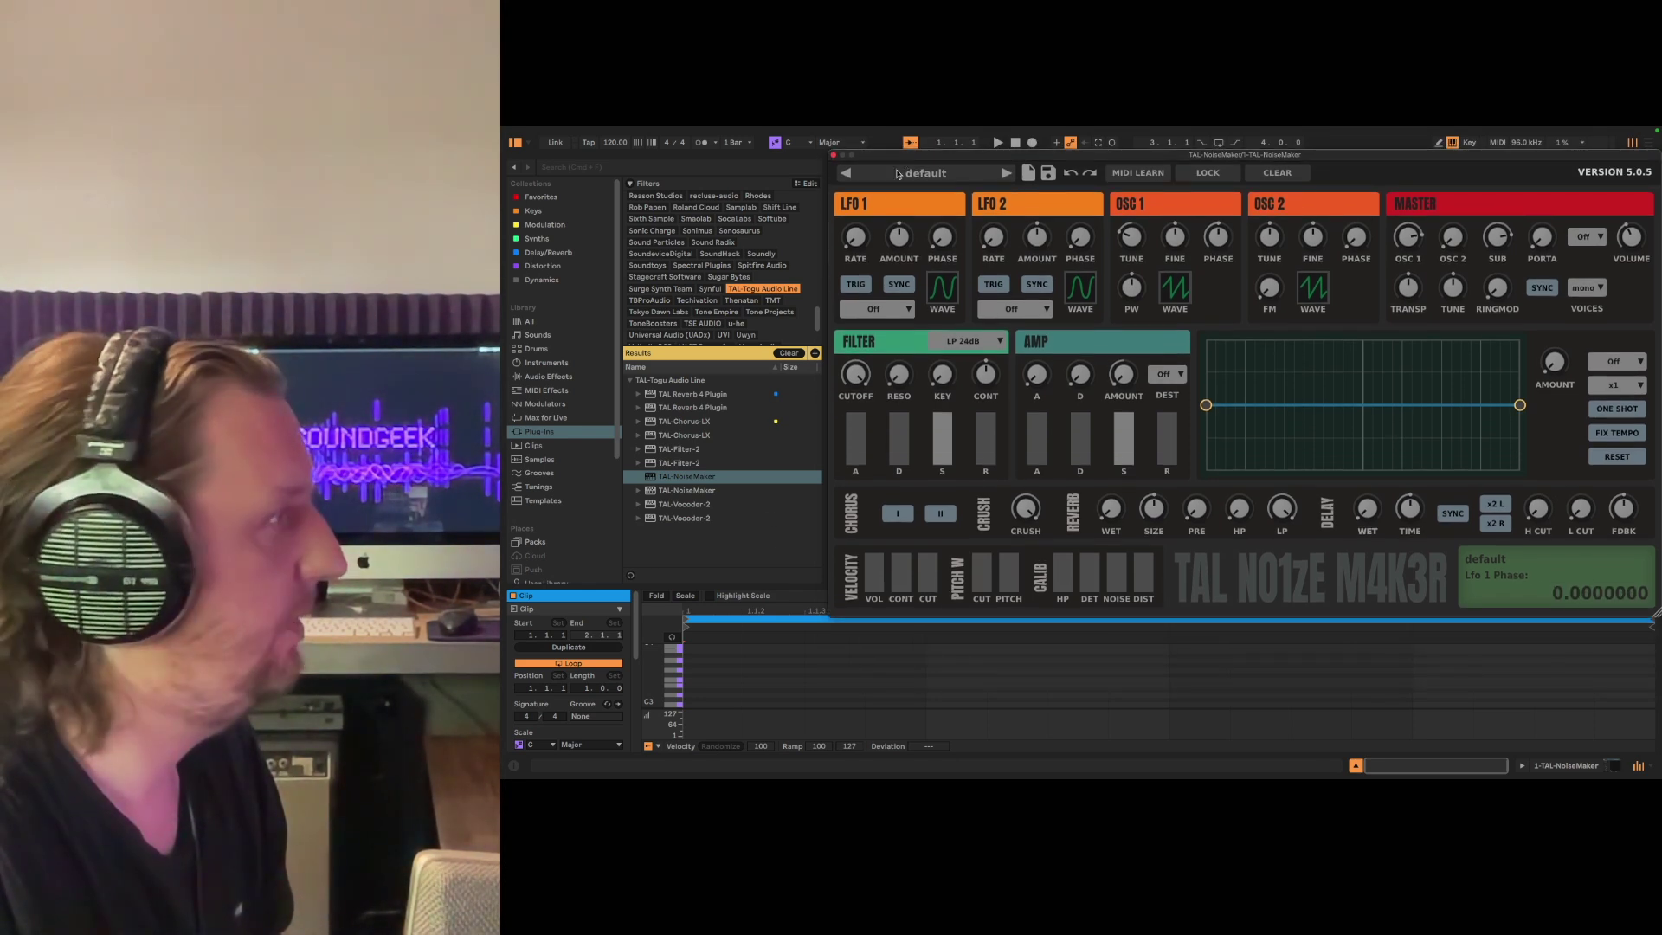
Step: Add a sixteenth-length C2 note at the clip's start and duplicate it to 1.1.4 and 1.2.3, making three evenly spaced notes
scroll(710, 684, down, 3)
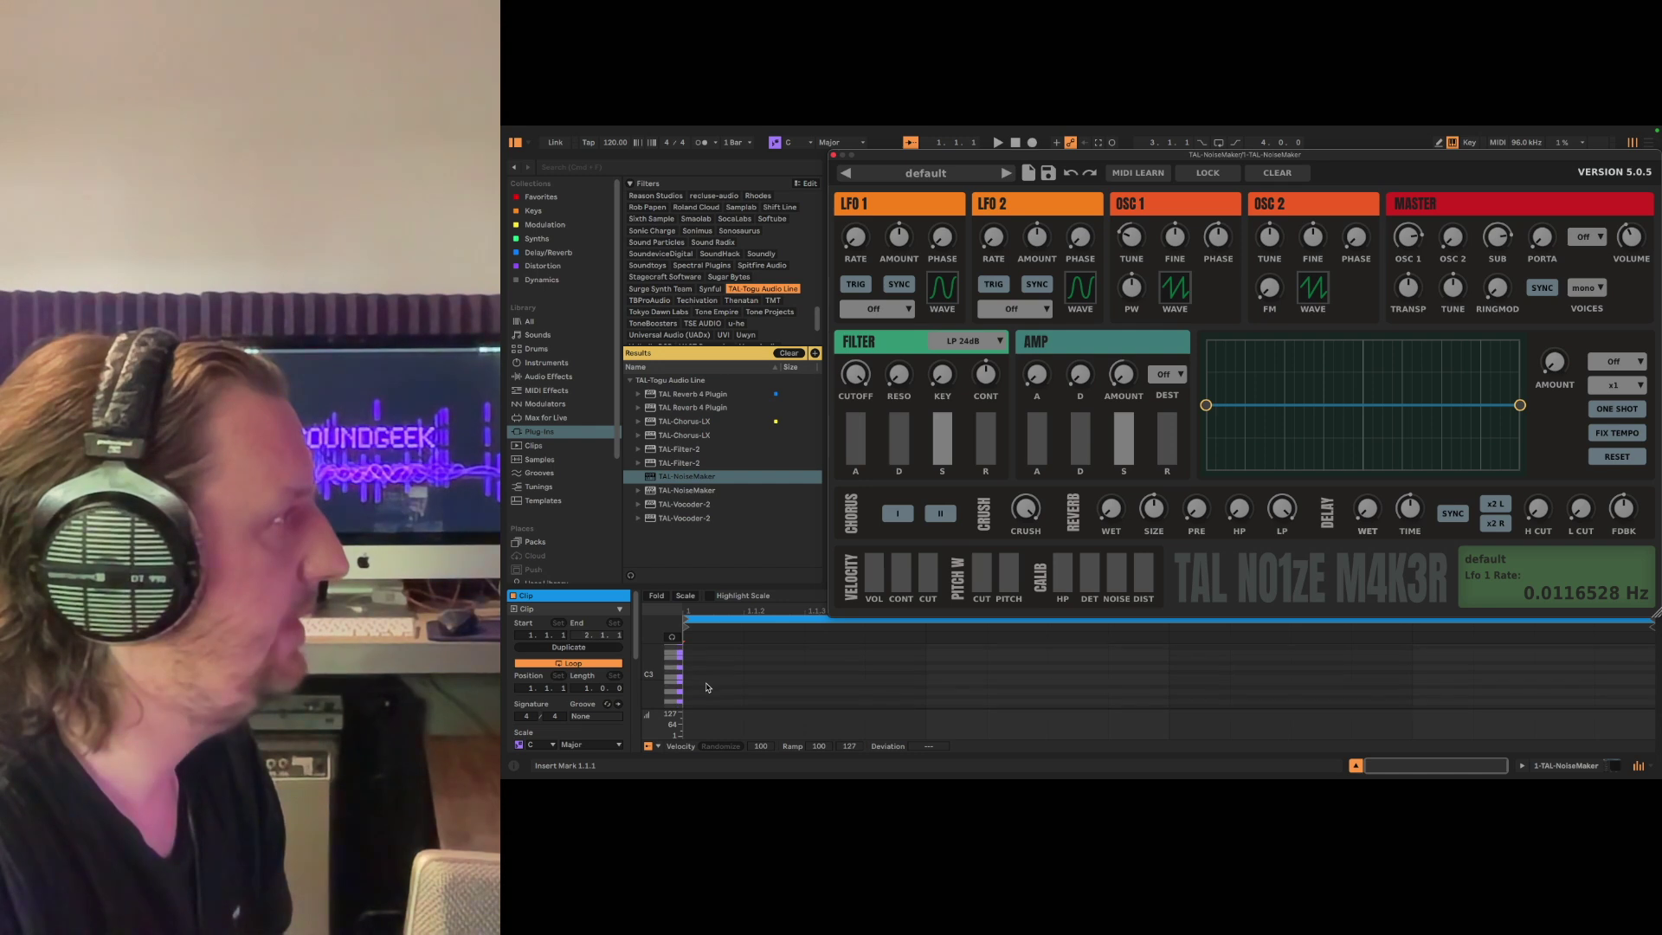
scroll(706, 688, down, 5)
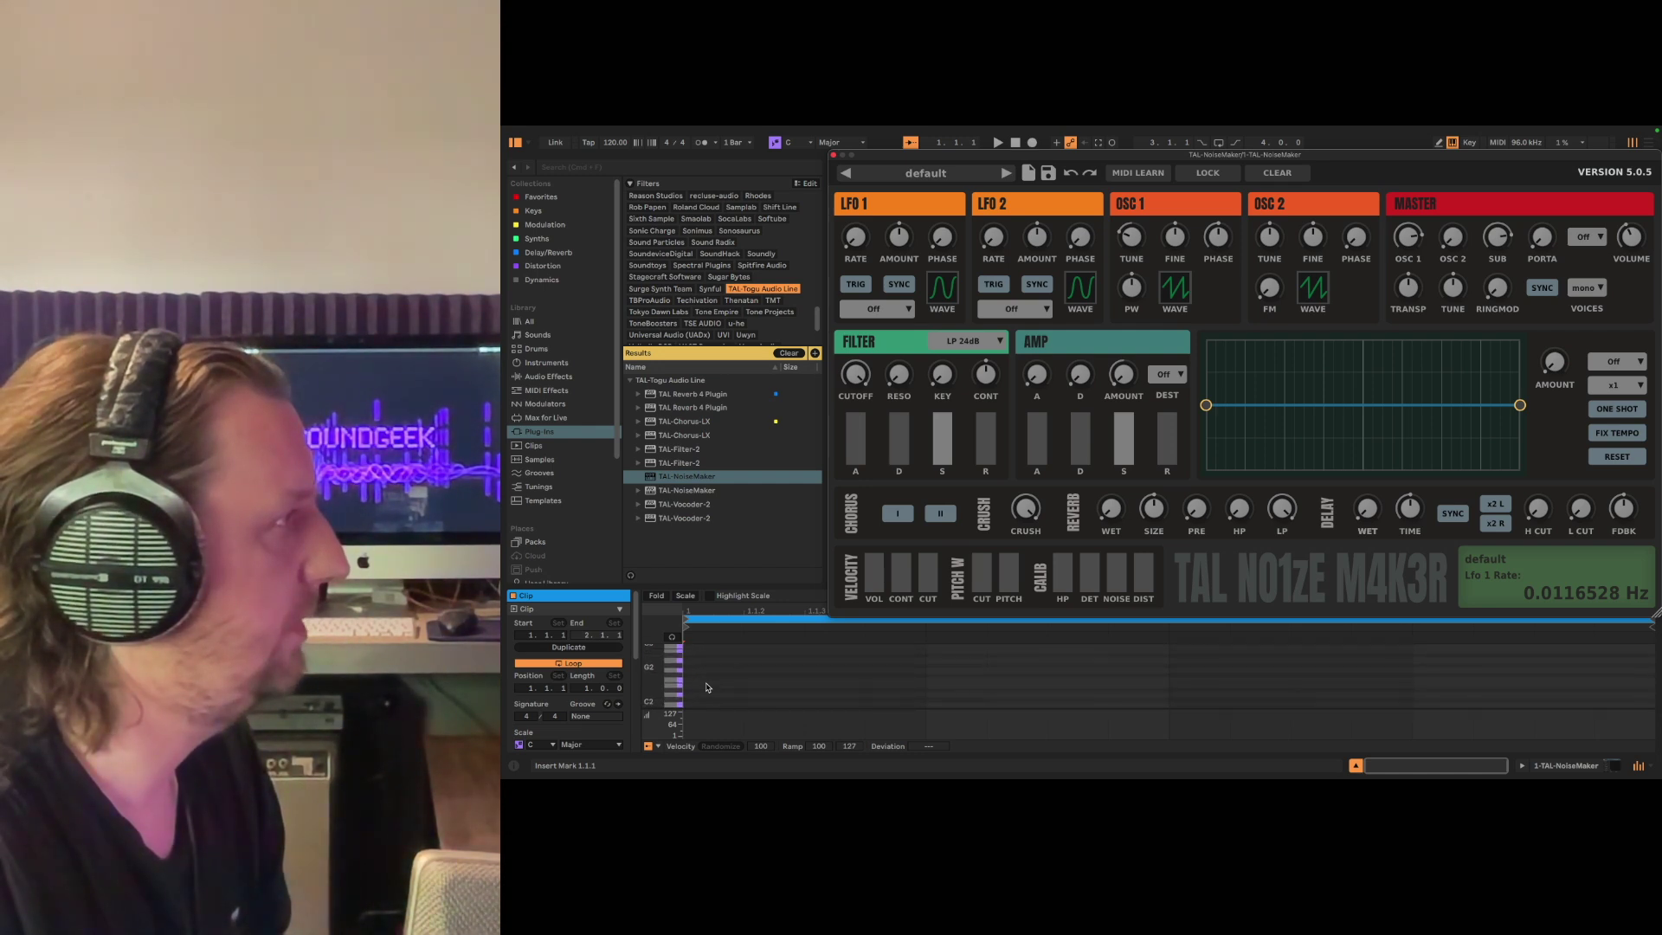
click(677, 680)
click(675, 681)
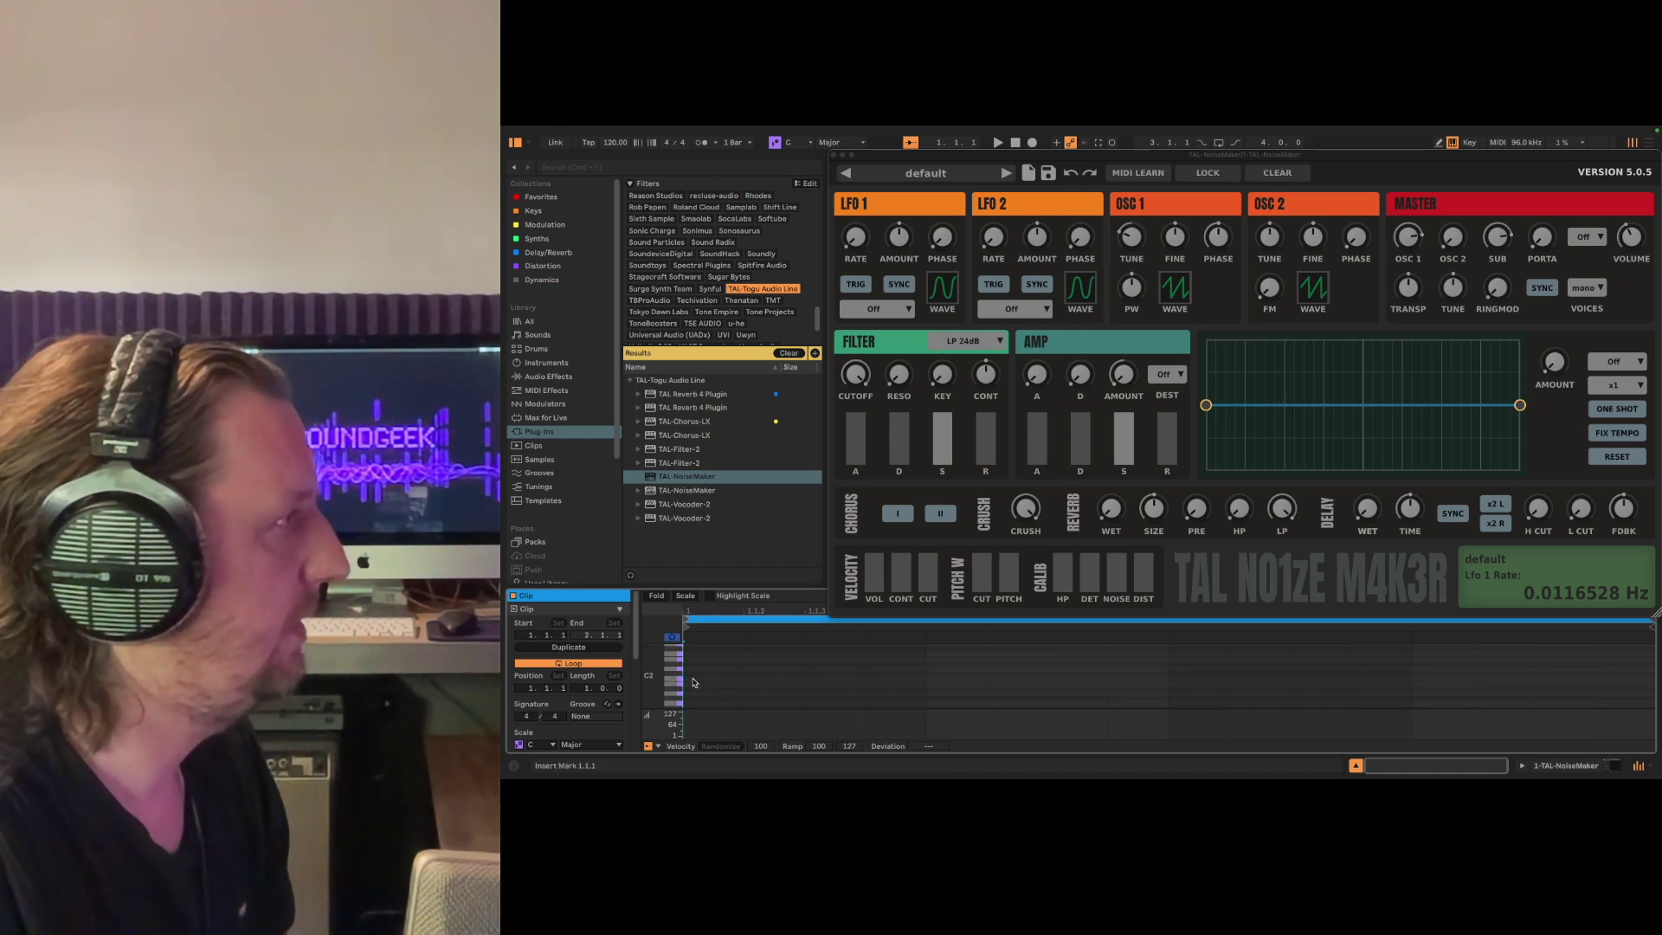
double_click(693, 681)
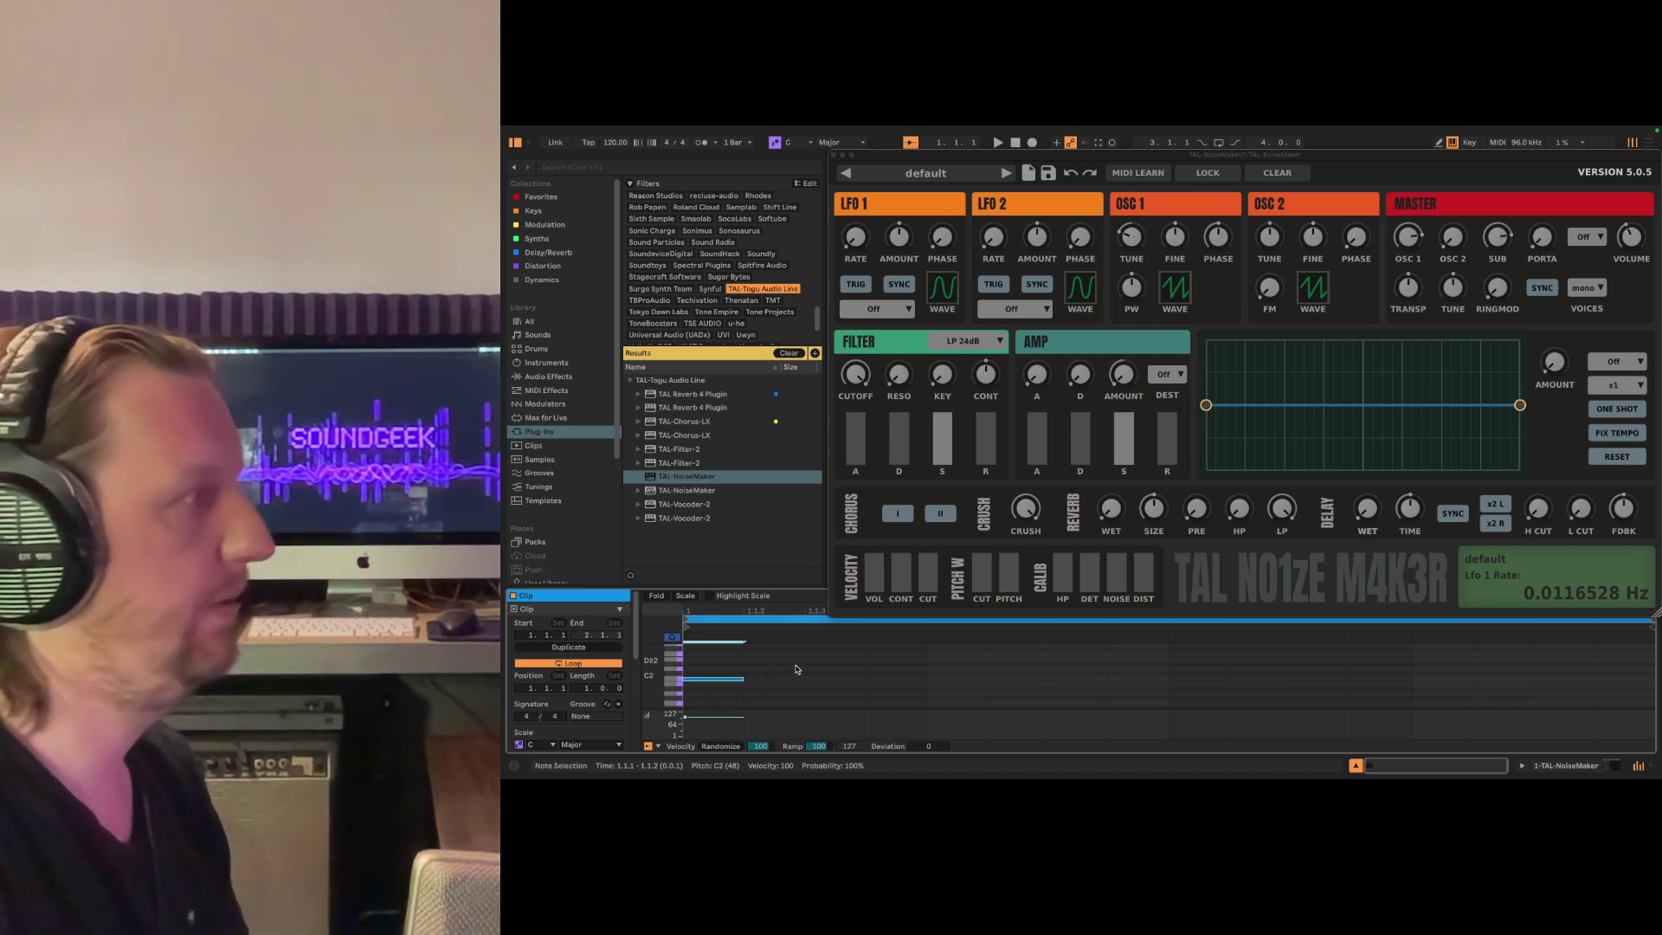
drag(736, 680, 1073, 680)
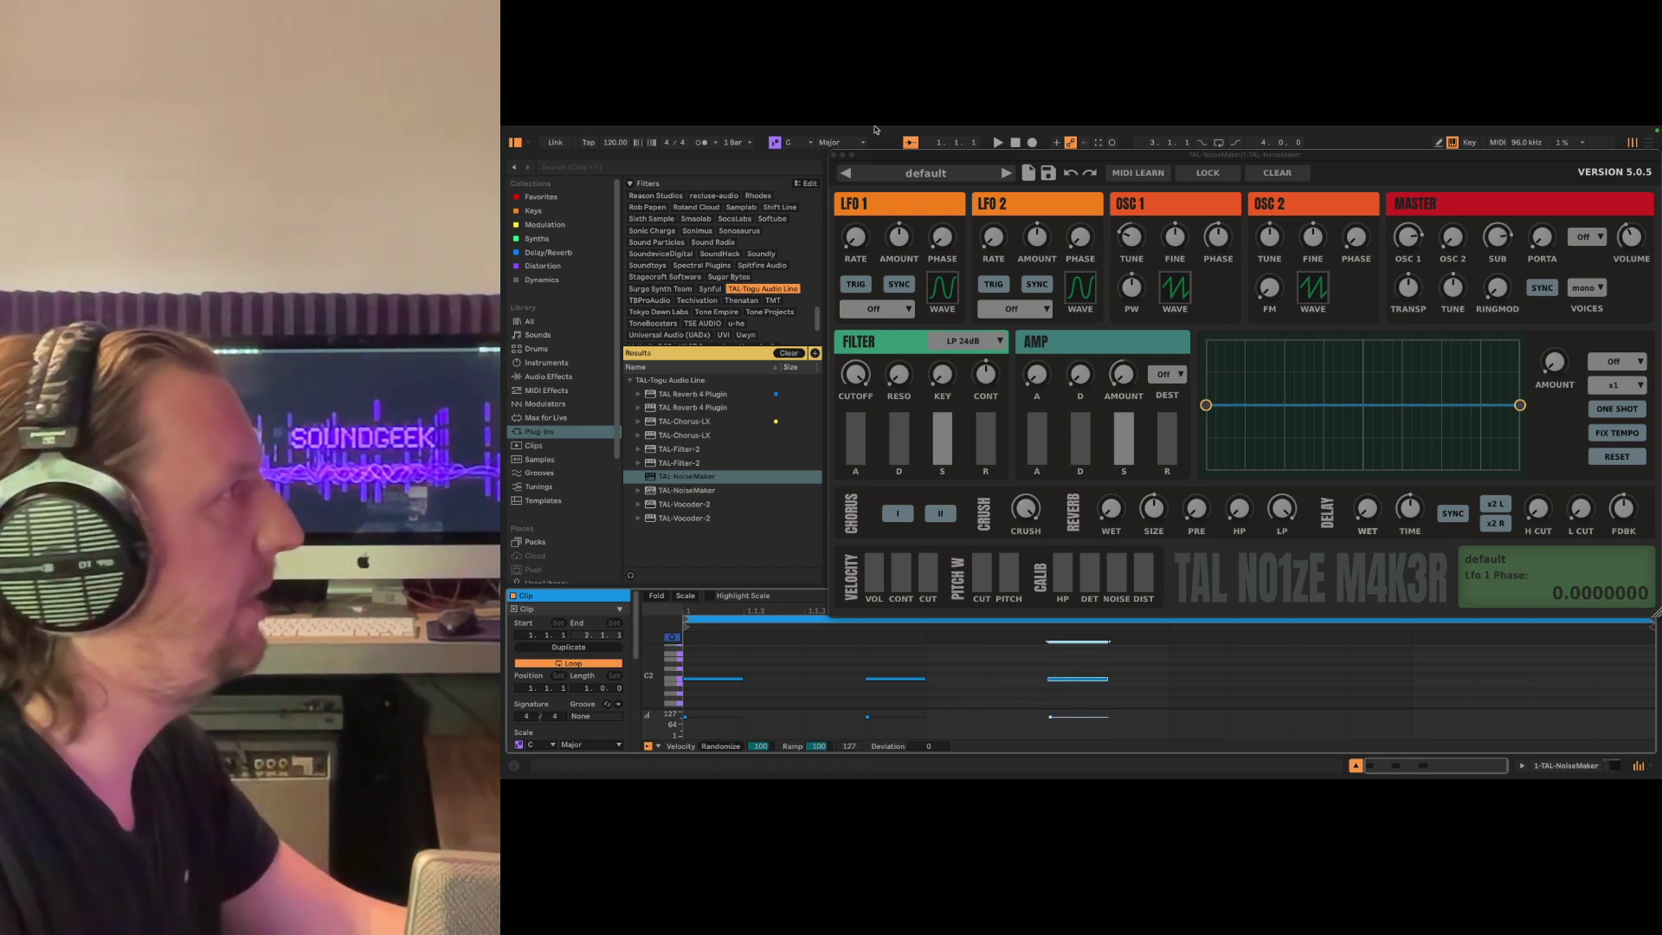
Step: Launch the new clip on the TAL-NoiseMaker track and put the synth window back above the note editor
drag(884, 160, 879, 246)
click(836, 181)
drag(1015, 243, 1007, 159)
key(space)
Step: Transpose all three notes up two octaves to C4, audition the loop, and bring them back down one octave
drag(699, 668, 1104, 700)
key(shift+Up)
key(shift+Up)
key(space)
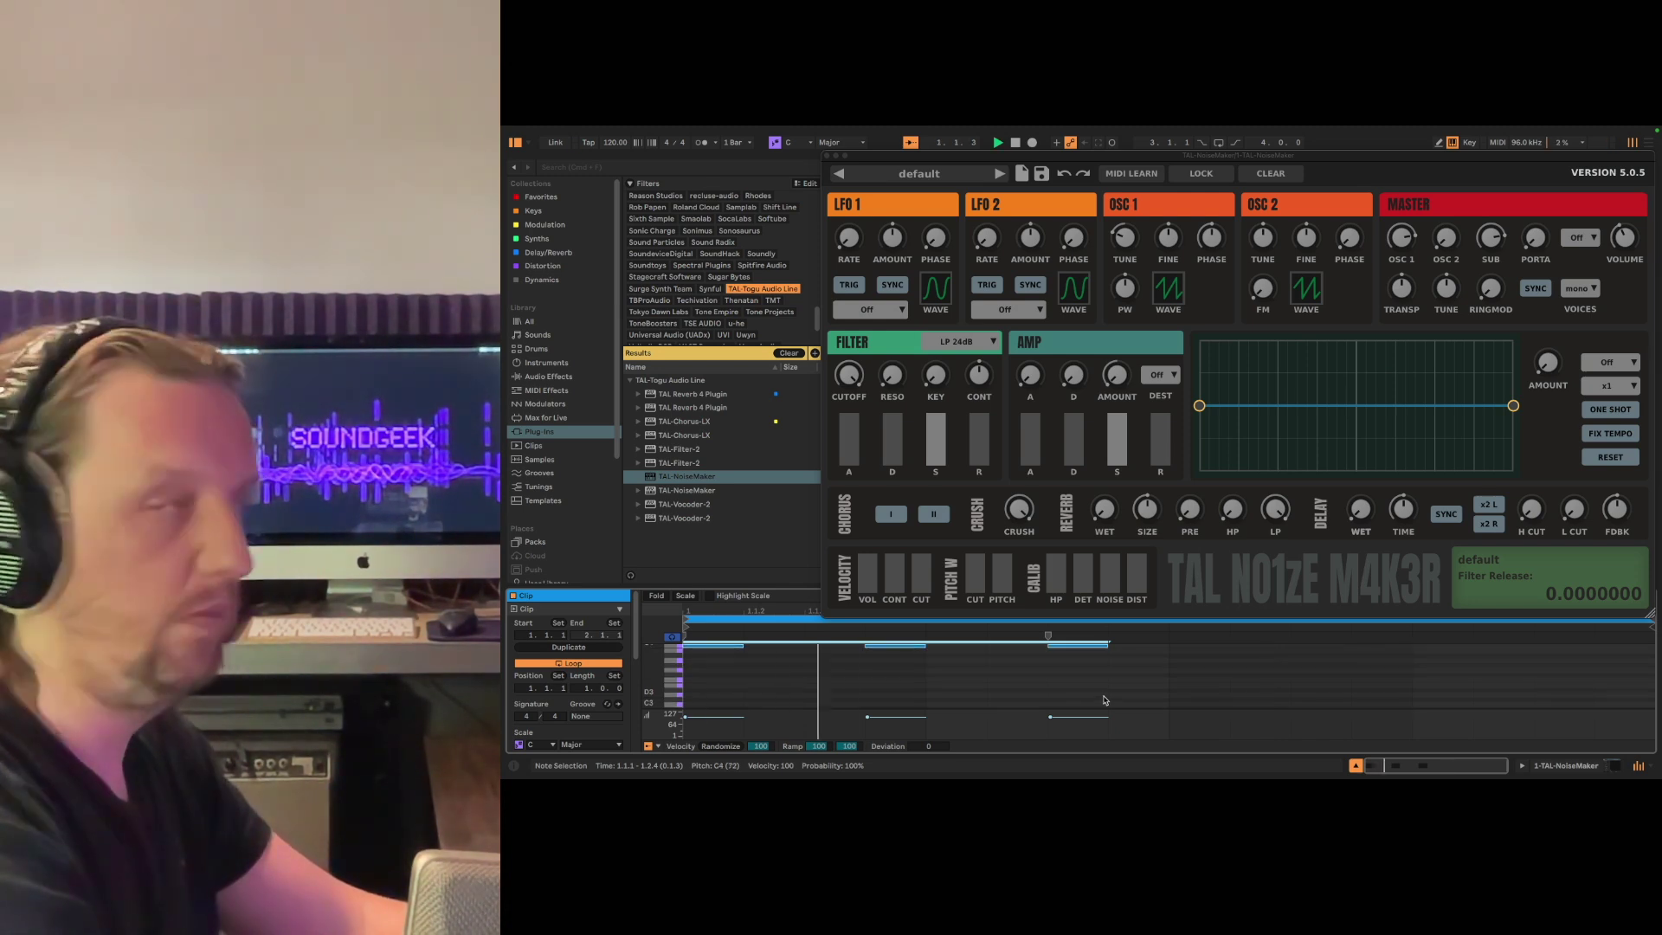
key(space)
key(shift+Down)
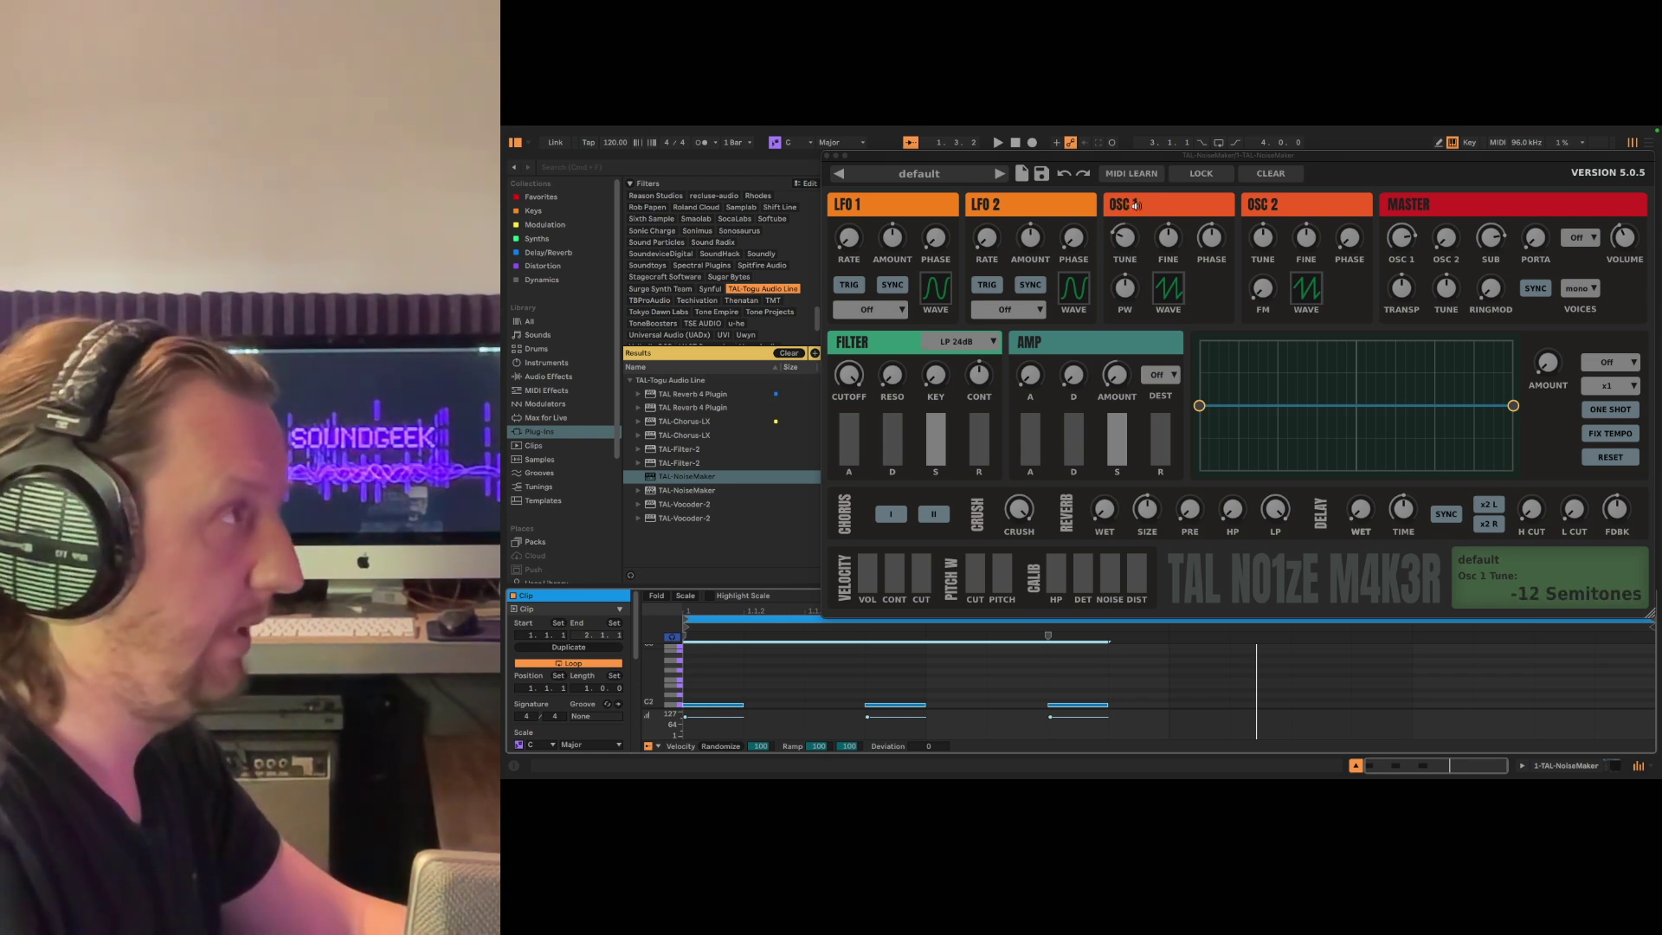
Step: Turn the master level of oscillator 1 down to 0 and try out oscillator 2's level, auditioning the loop
click(1124, 238)
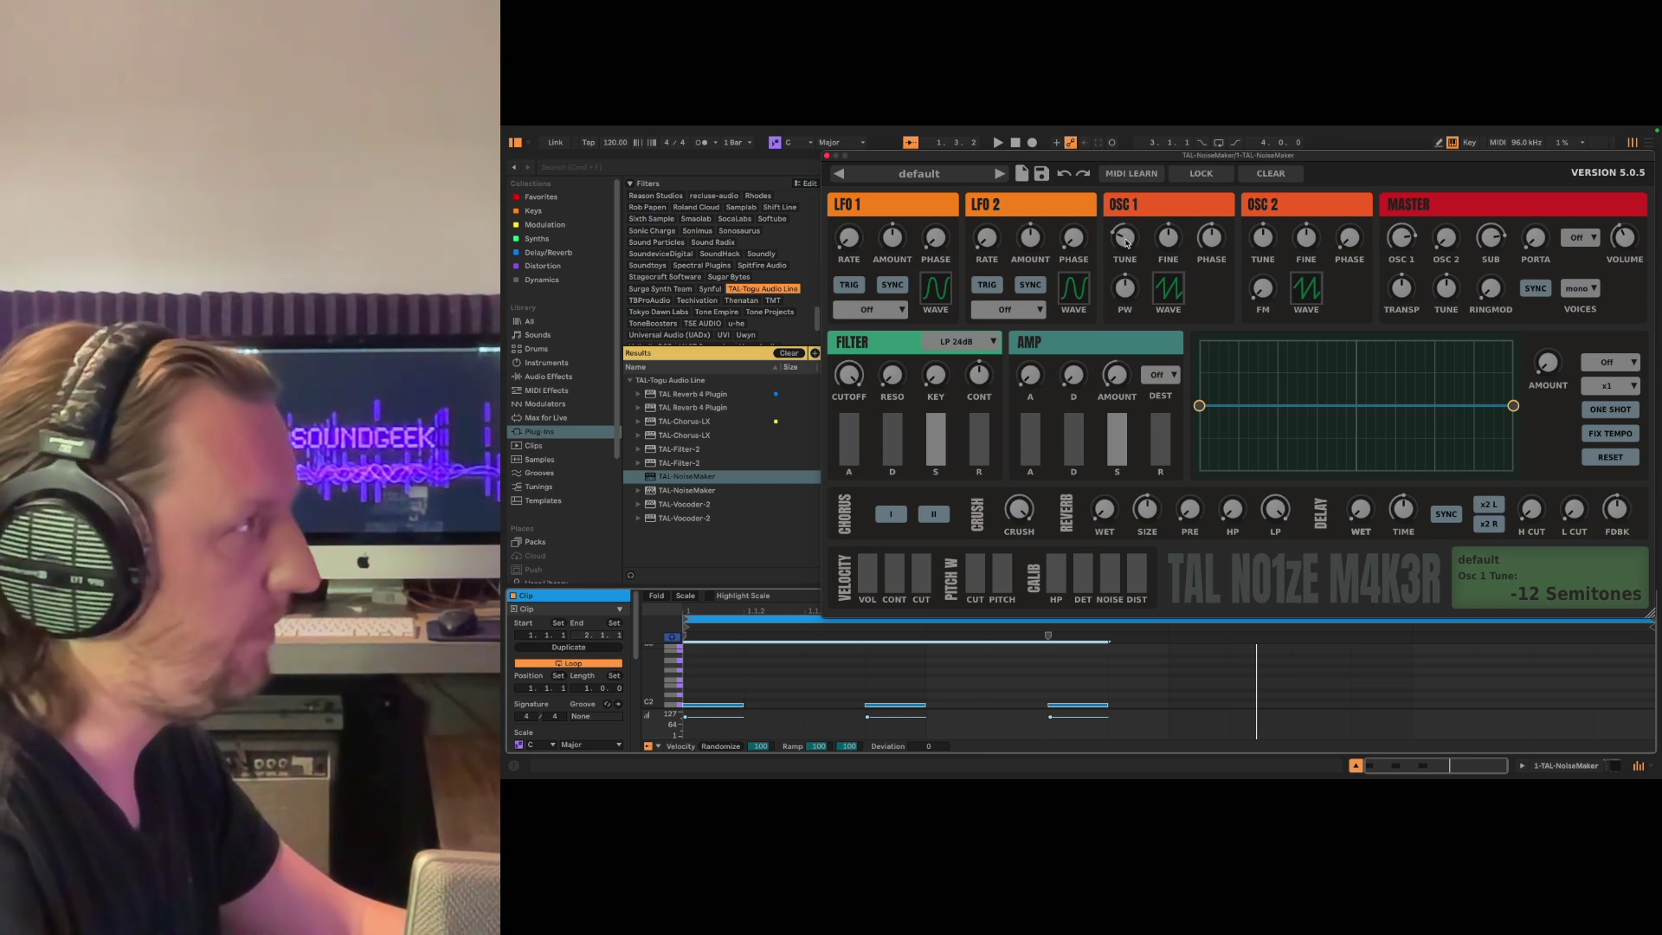
drag(1401, 239, 1382, 359)
key(space)
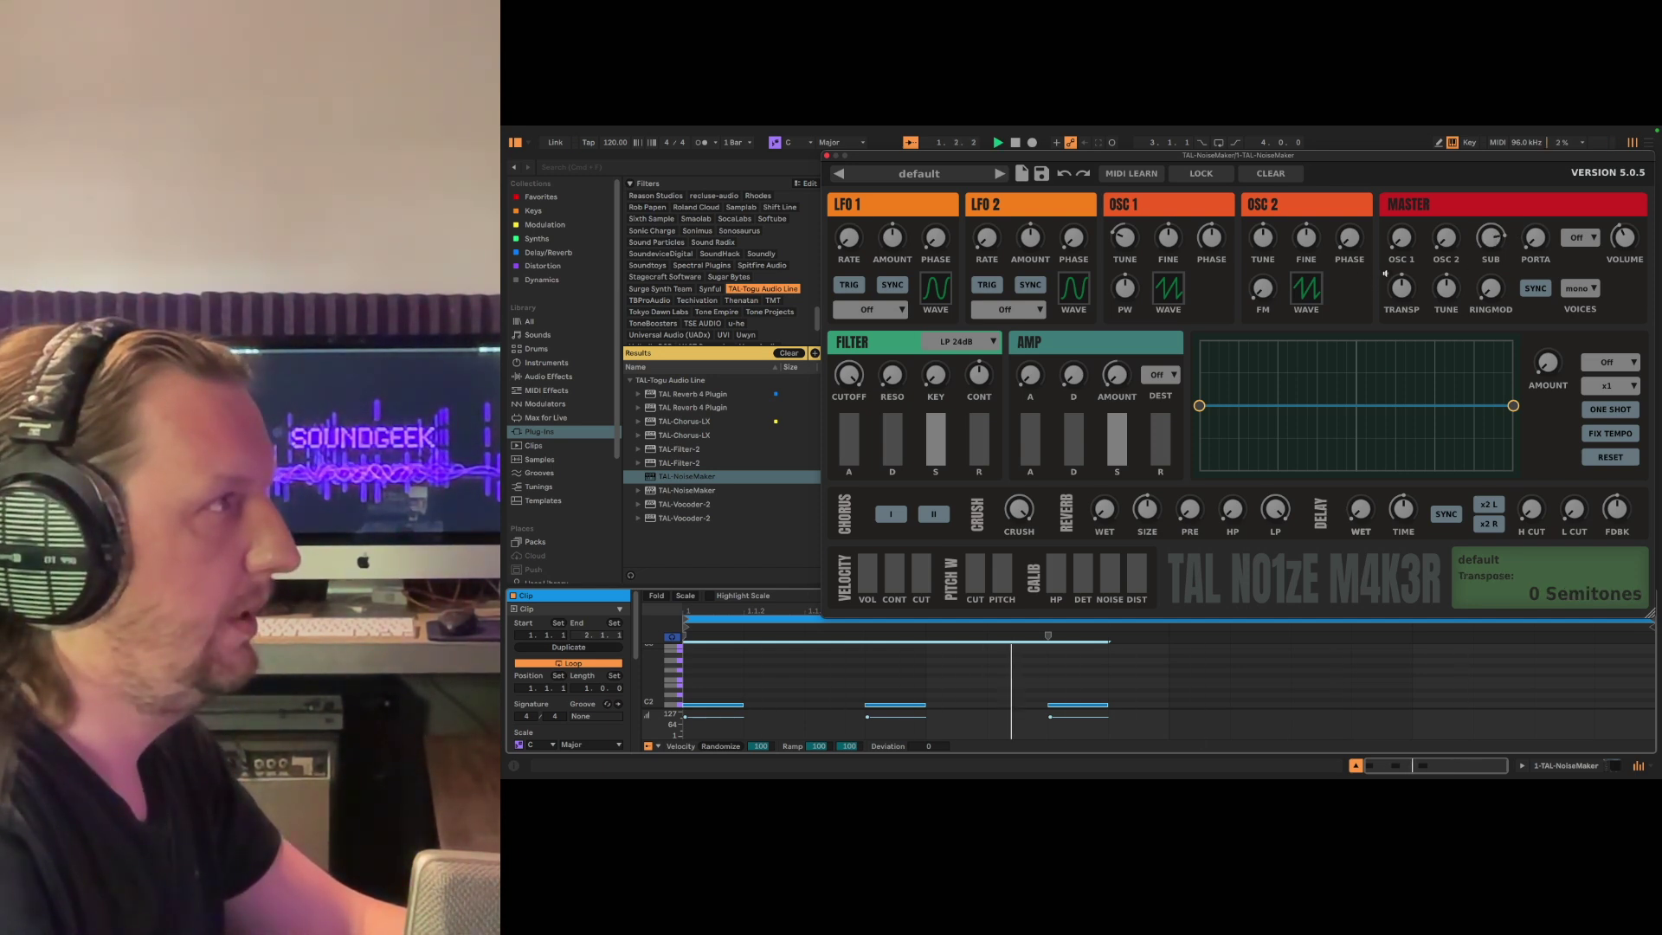
drag(1402, 223, 1385, 398)
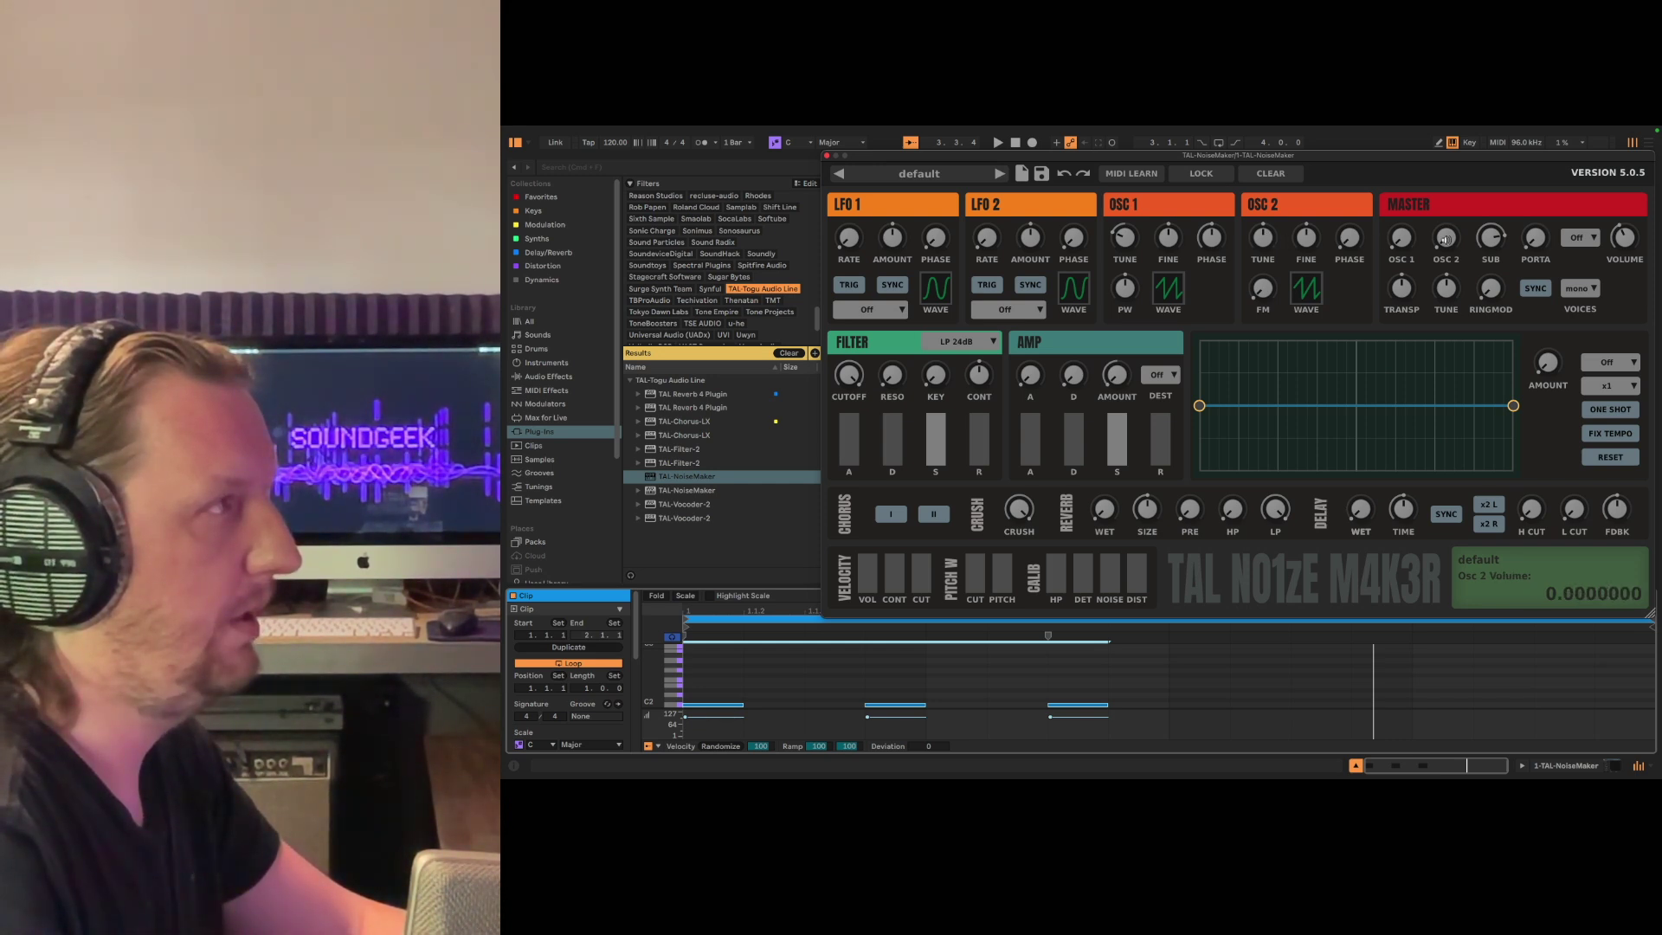
key(space)
mouse_move(1447, 240)
mouse_down()
mouse_move(1451, 184)
mouse_move(1450, 208)
mouse_up()
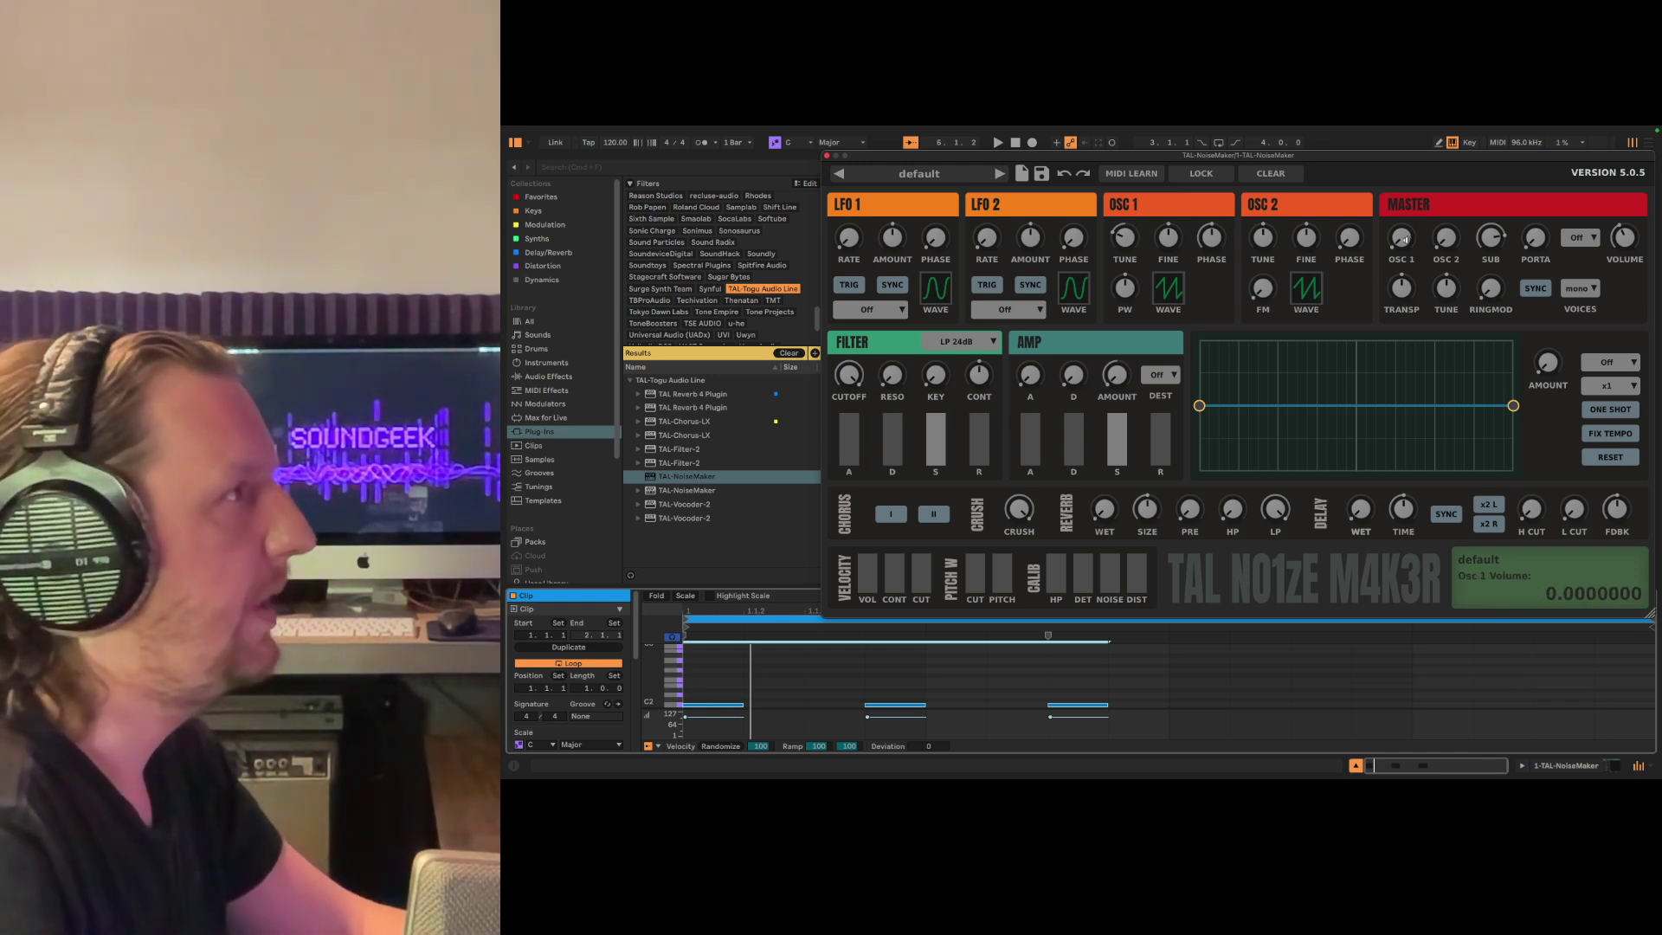
Step: Set the oscillator 1 volume to 0.8 and the sub-oscillator volume to 0 in the Master section
drag(1404, 240, 1398, 172)
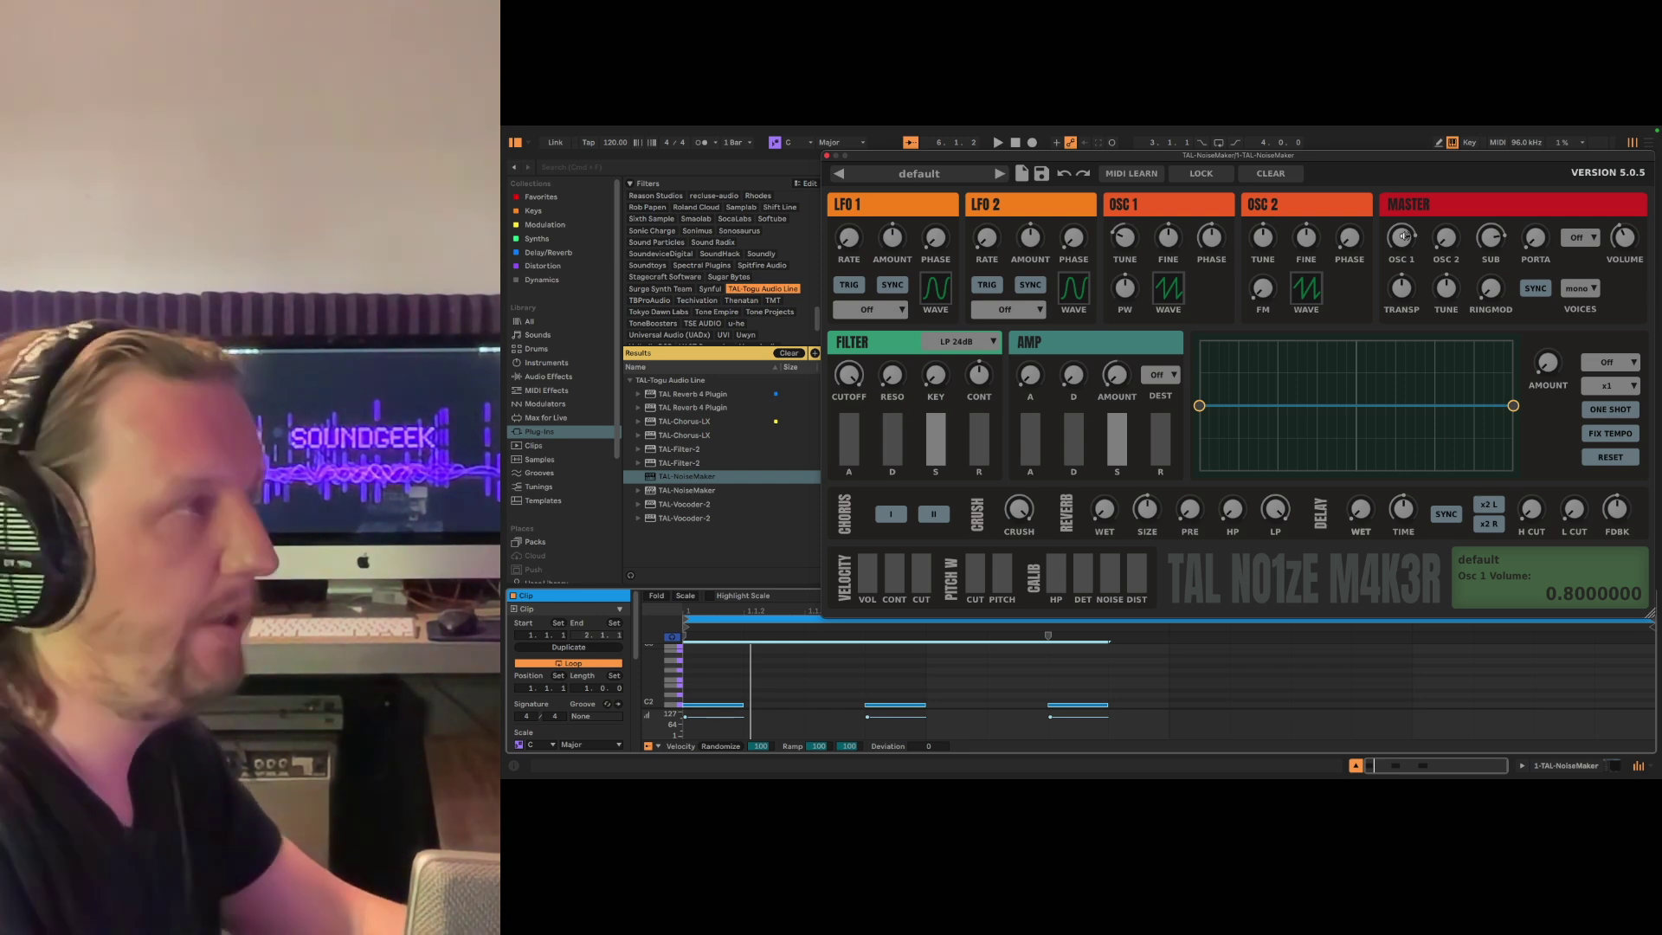
drag(1493, 238, 1444, 377)
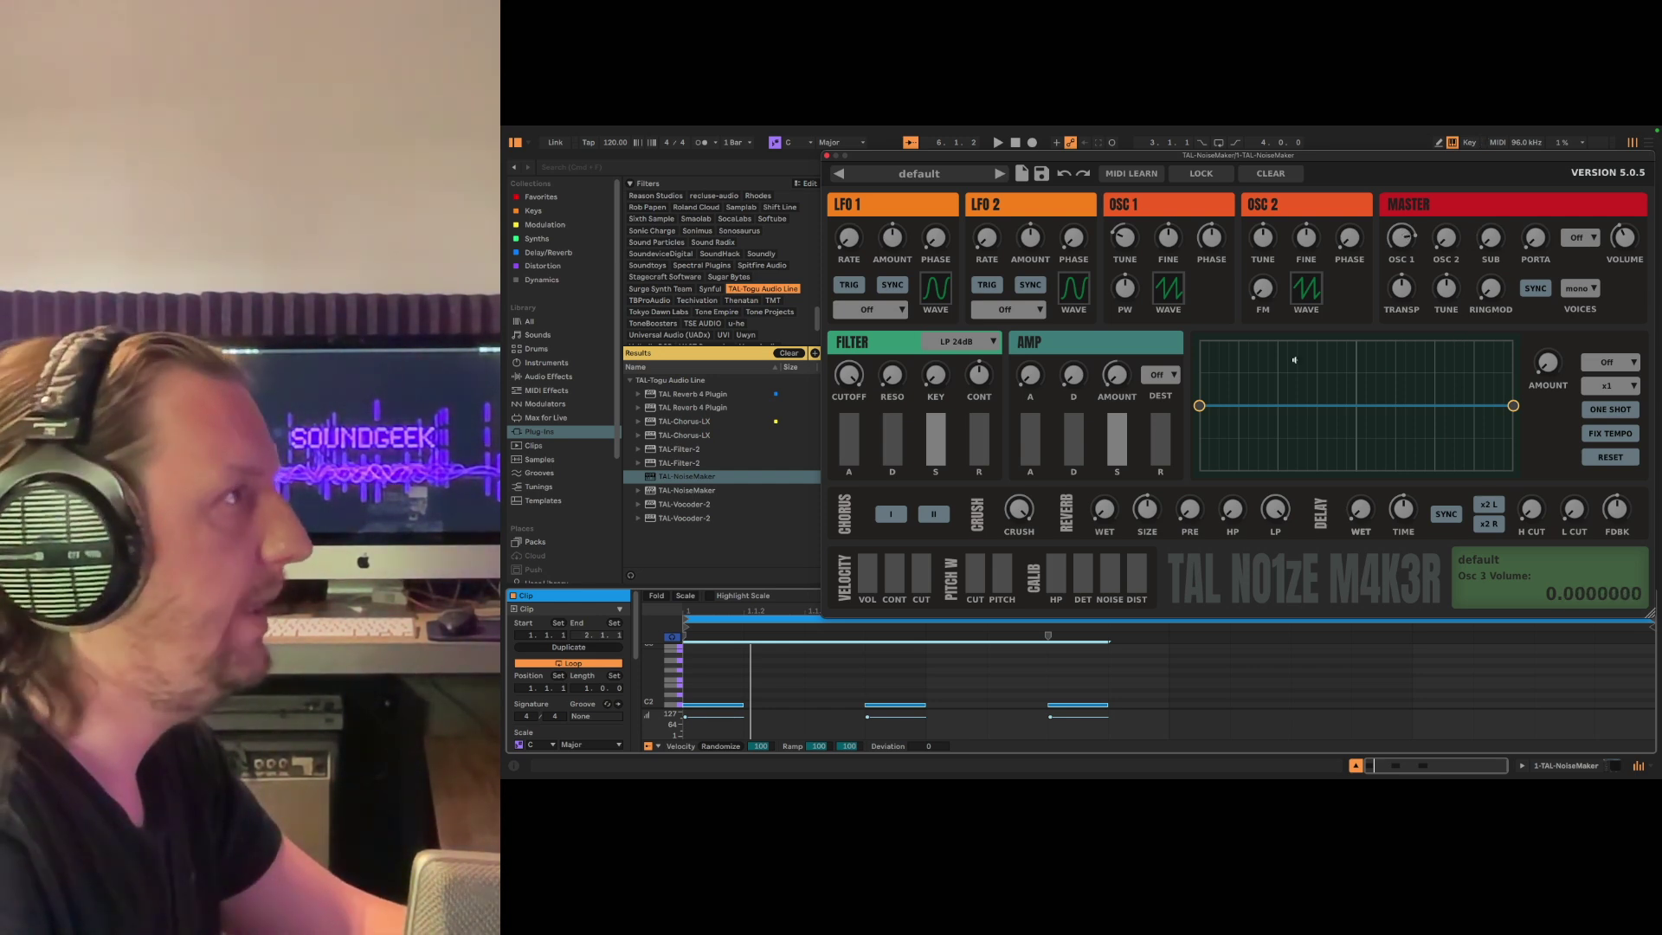
Step: Try the pulse and noise waveforms on oscillator 1 while the loop plays, and return it to sawtooth
click(1176, 296)
click(1189, 296)
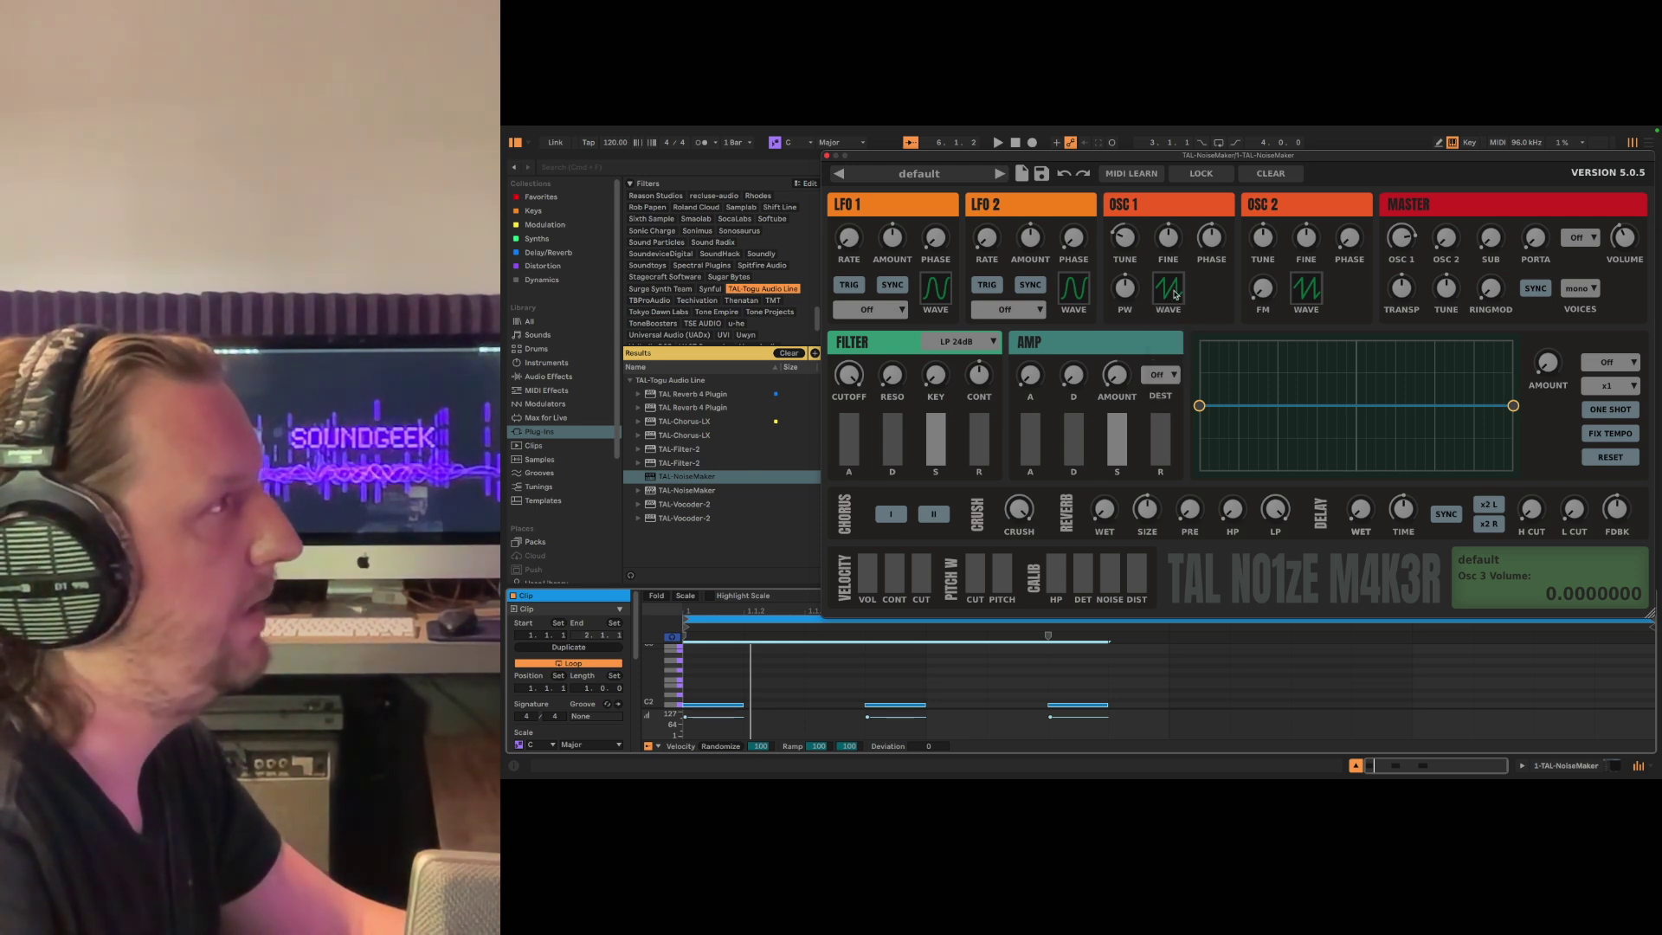
key(space)
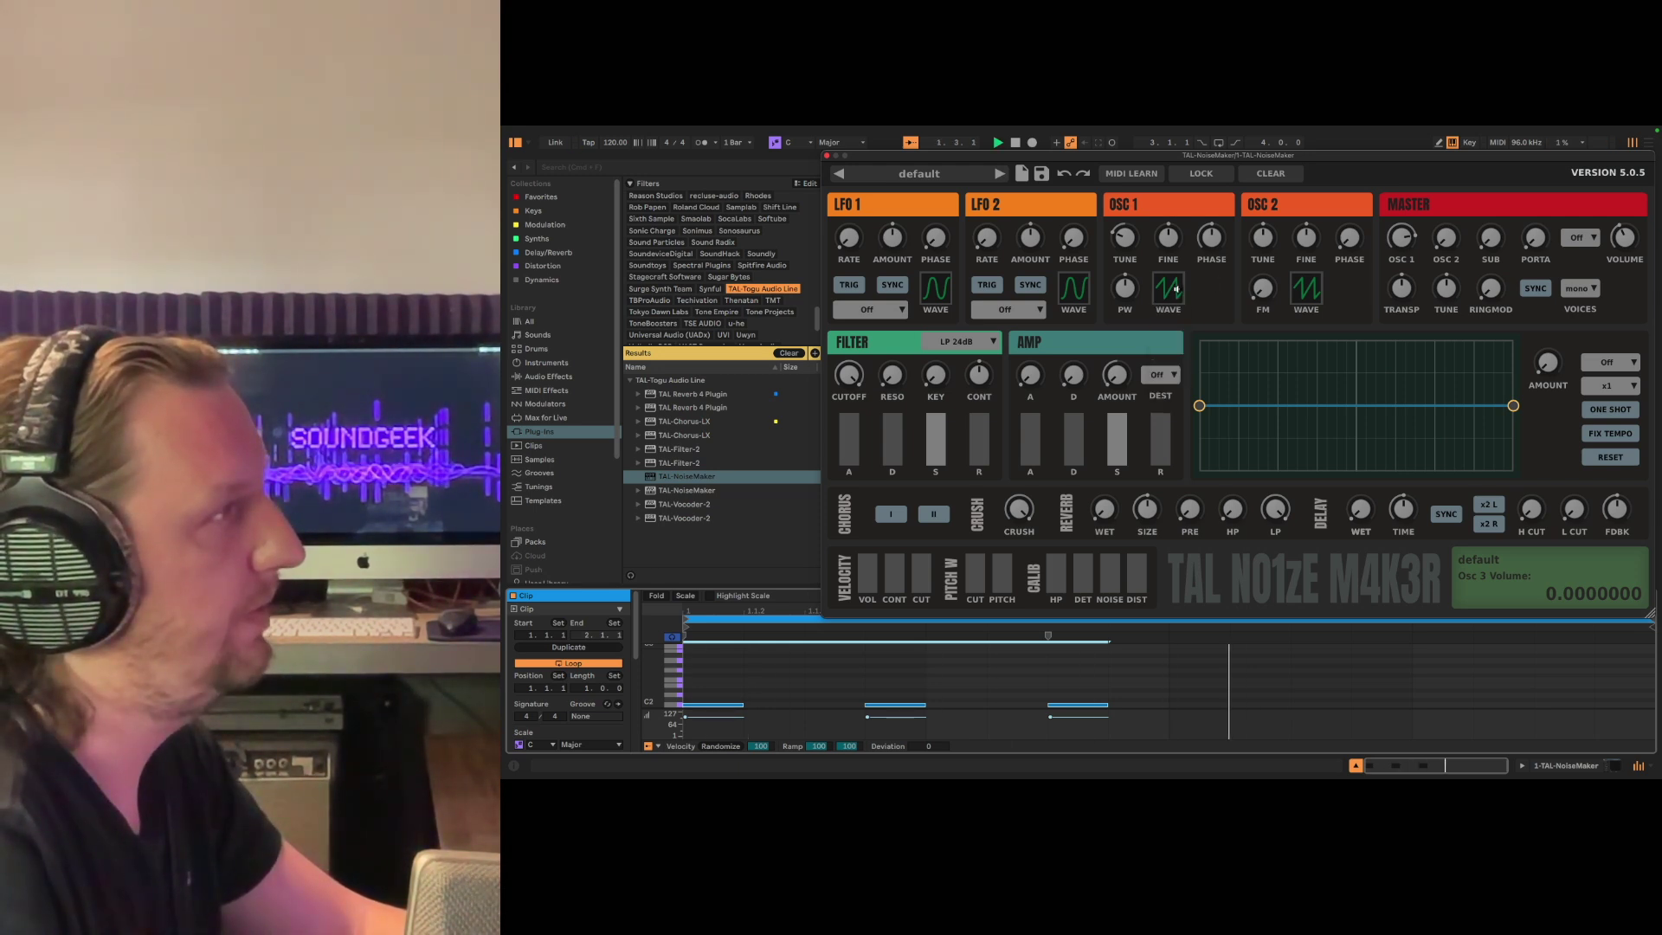
click(1178, 293)
click(1177, 358)
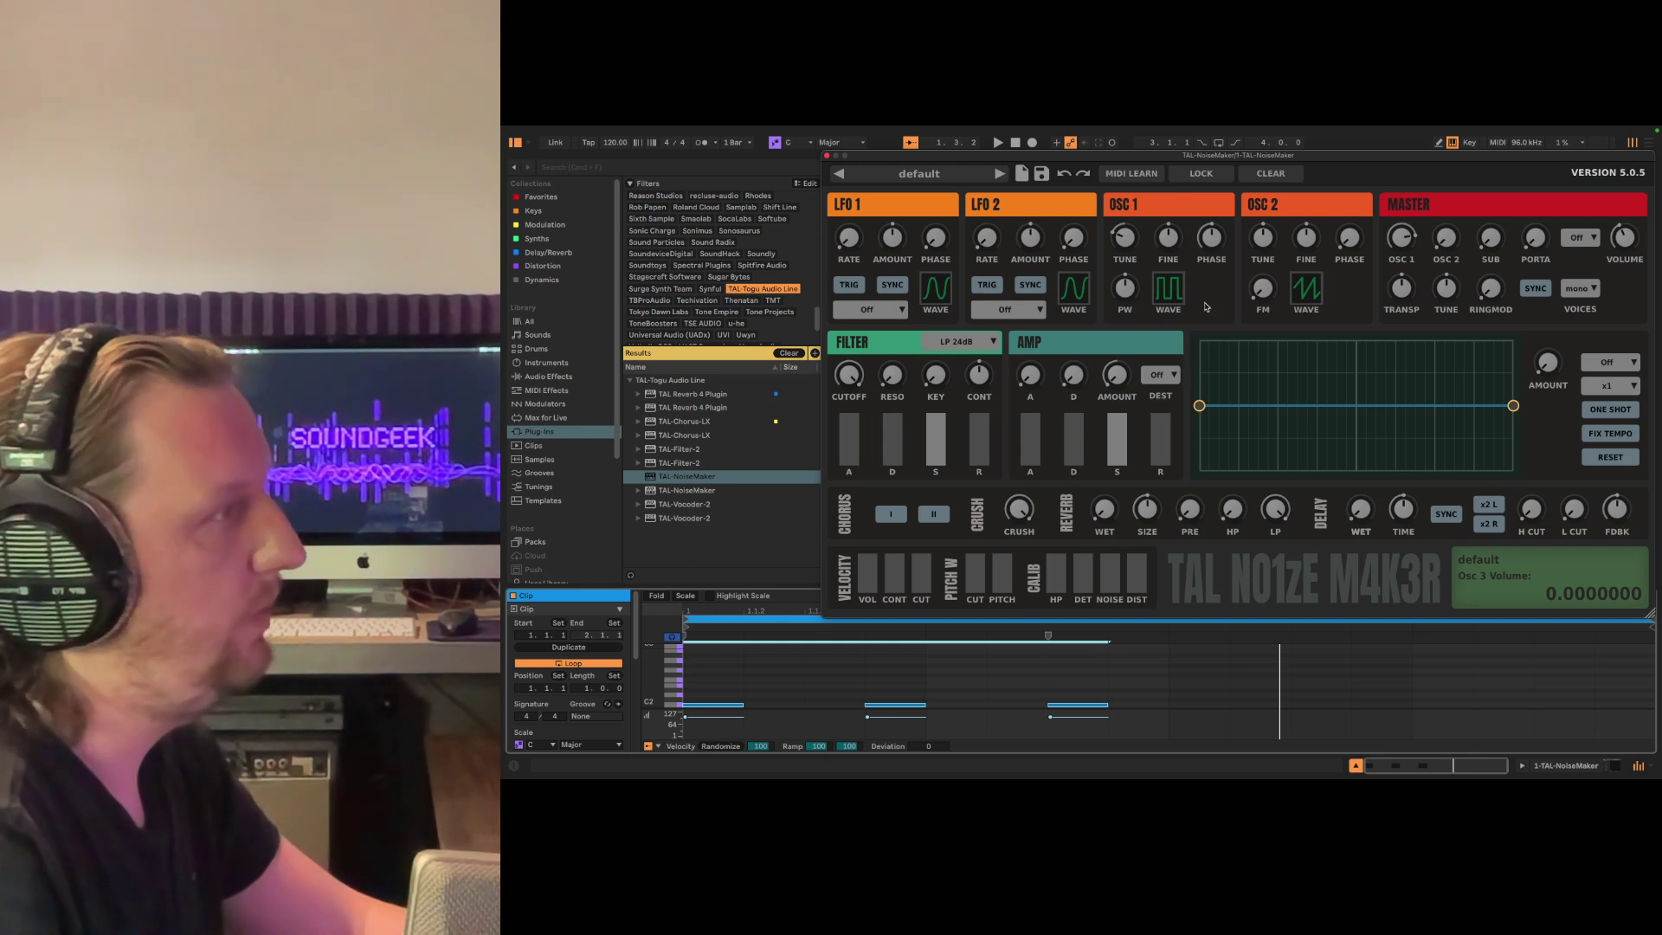
click(1177, 295)
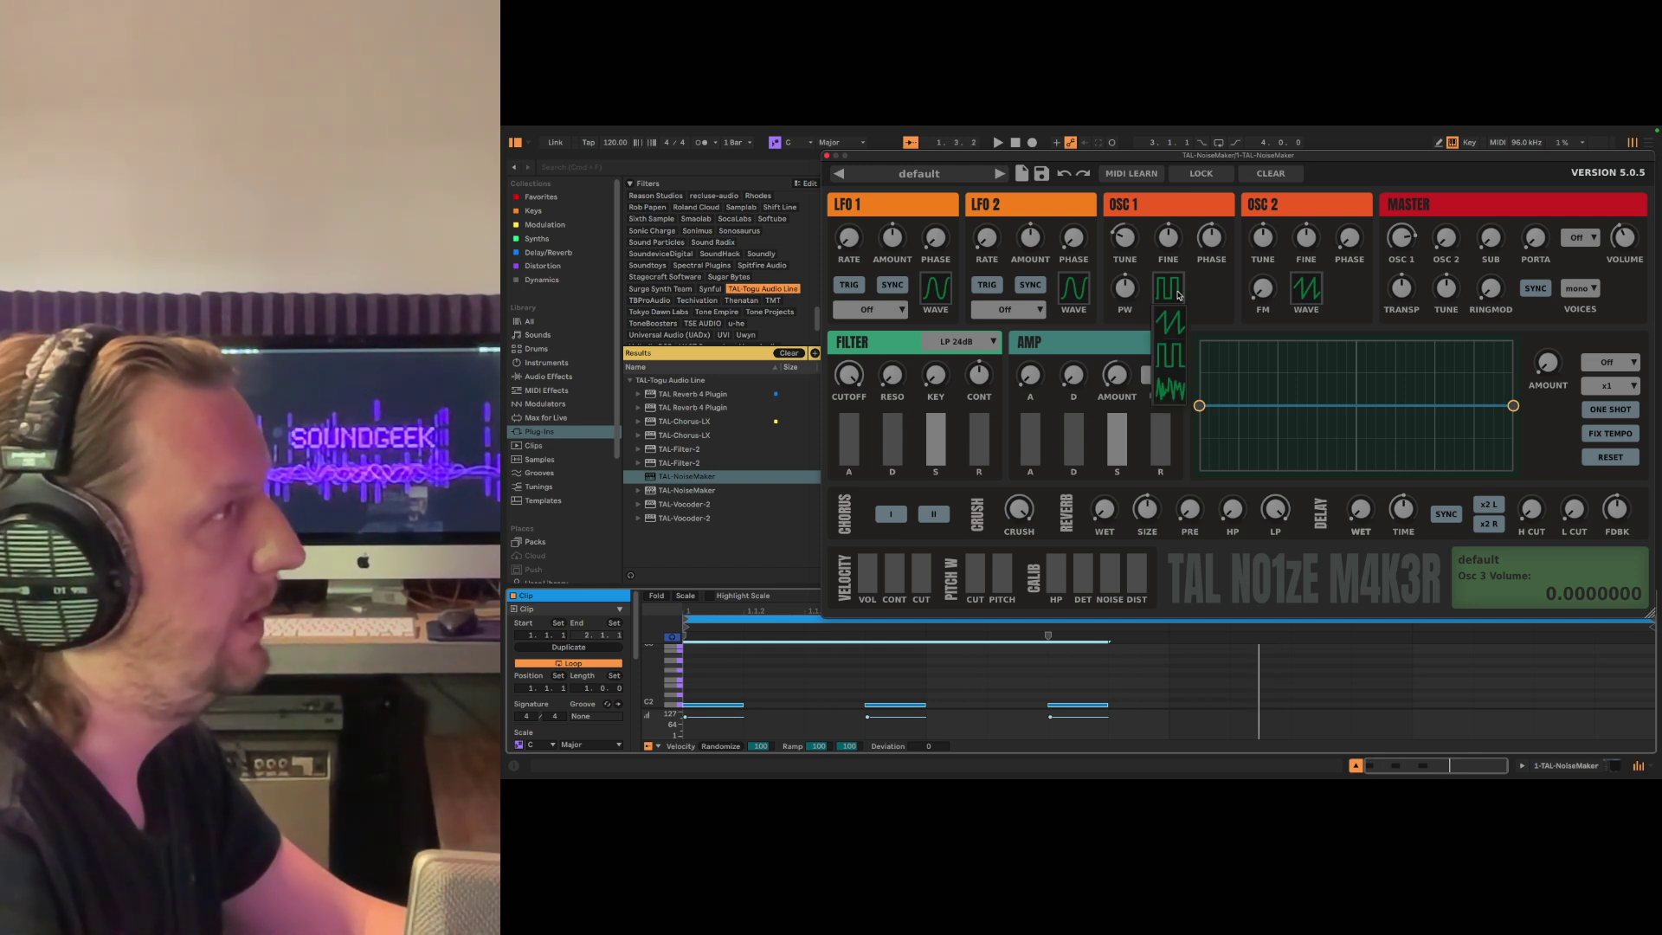
click(1175, 400)
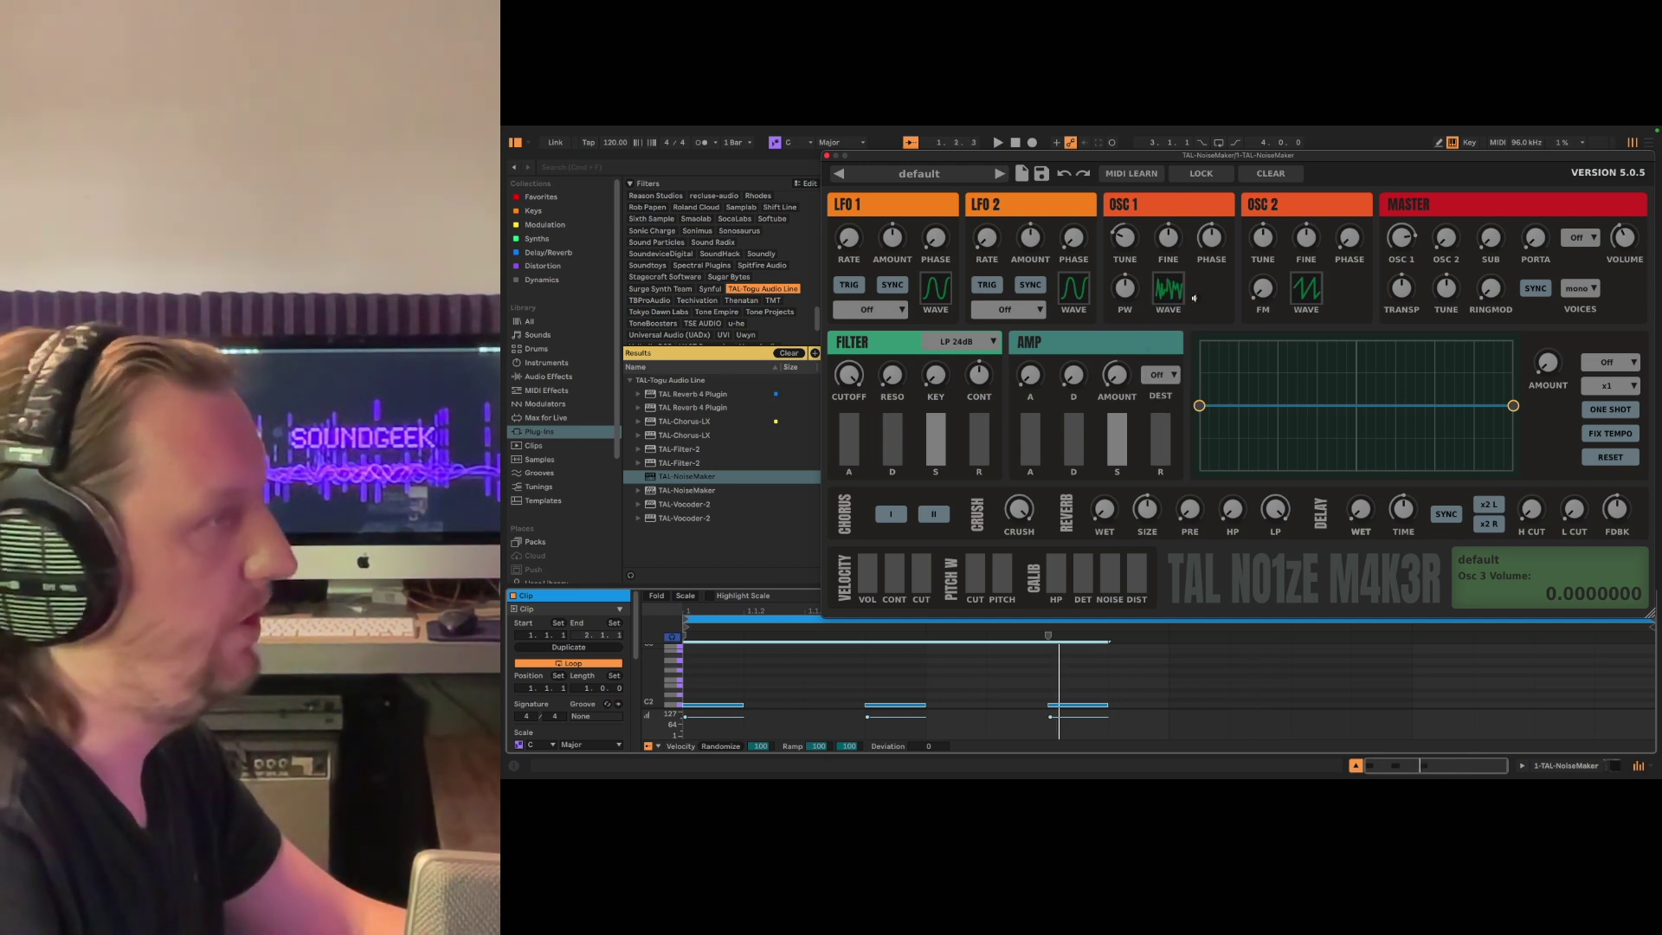
click(1177, 294)
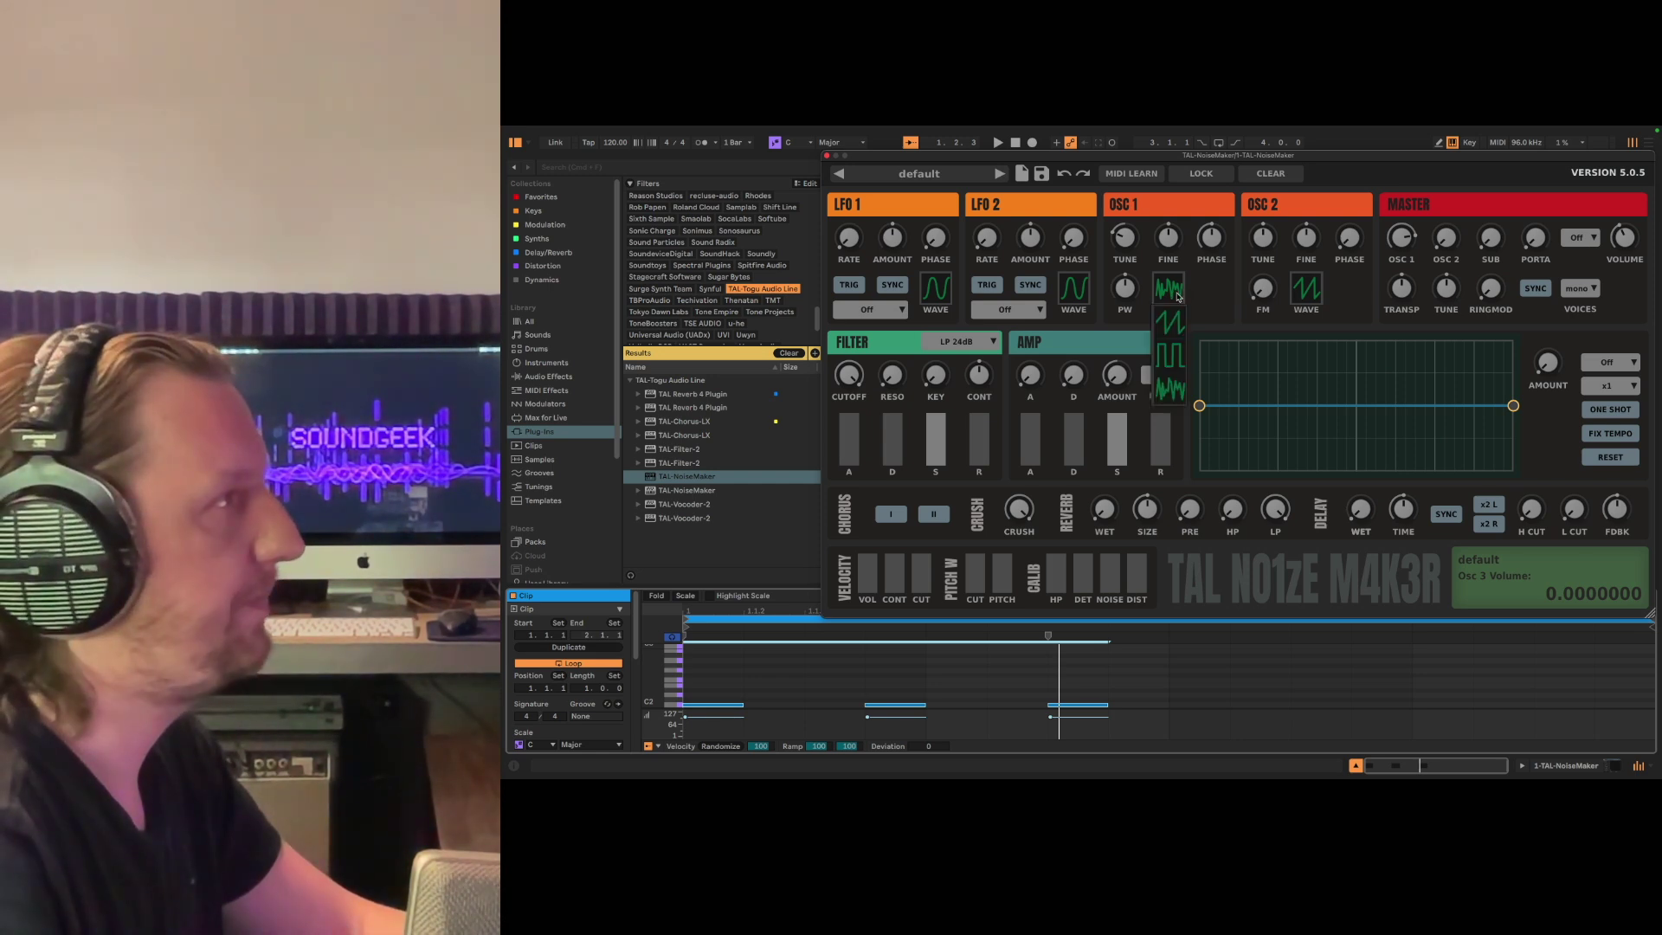
click(1173, 323)
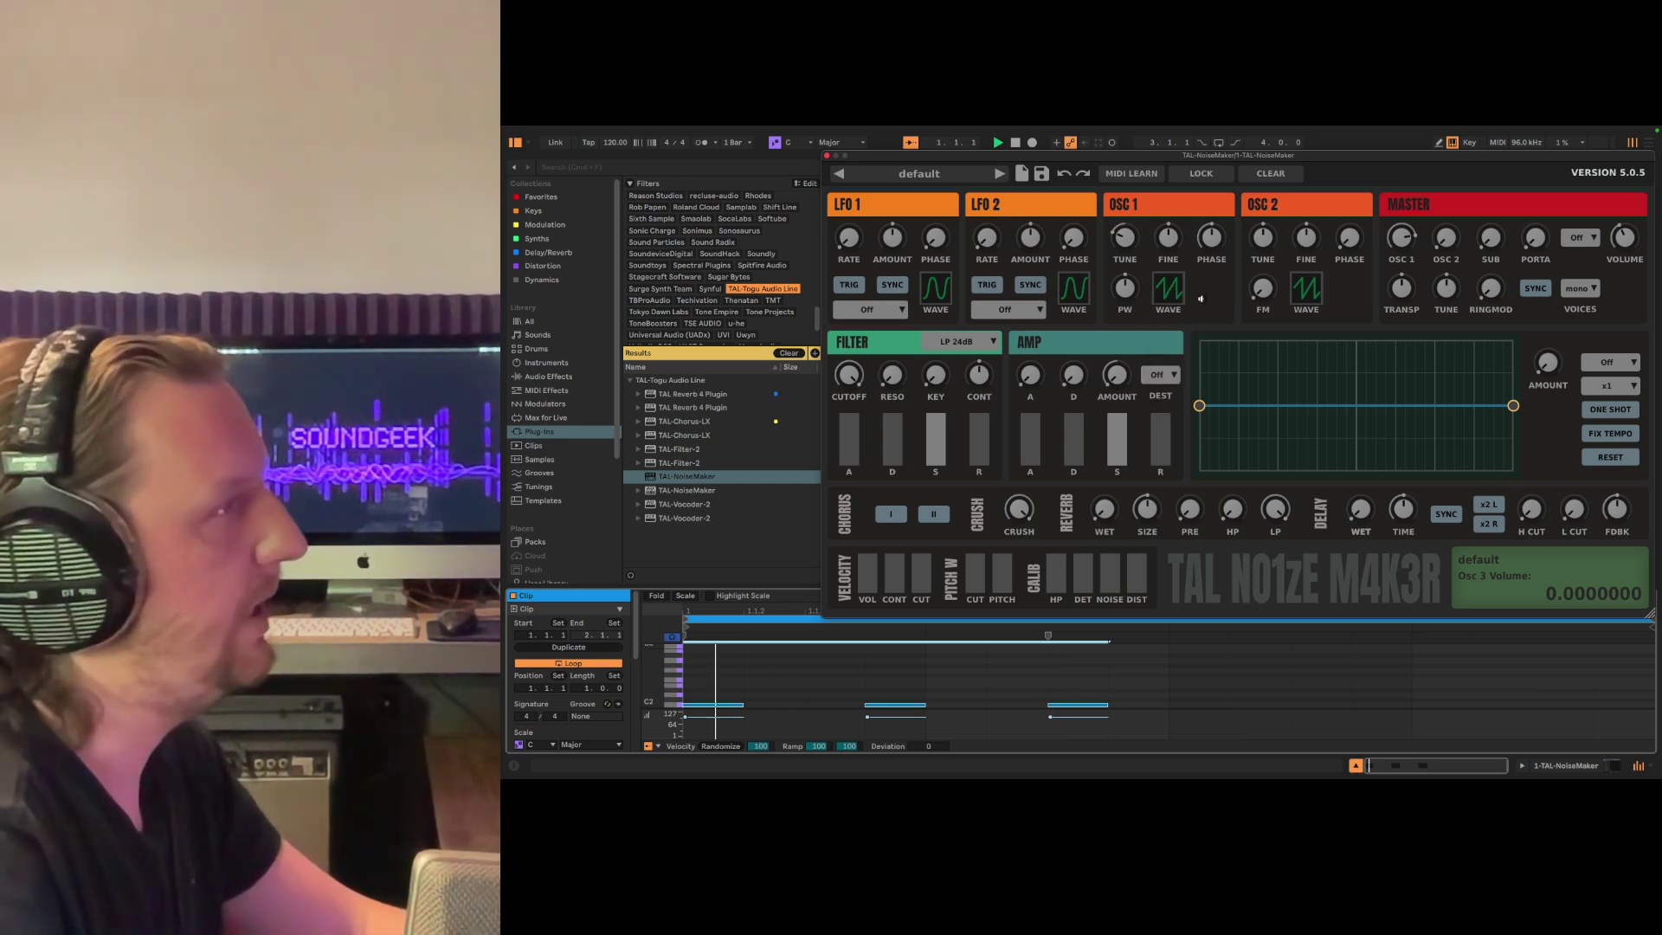
Step: Raise the sub-oscillator's level in the Master section while listening to the loop
drag(1489, 241, 1492, 187)
key(space)
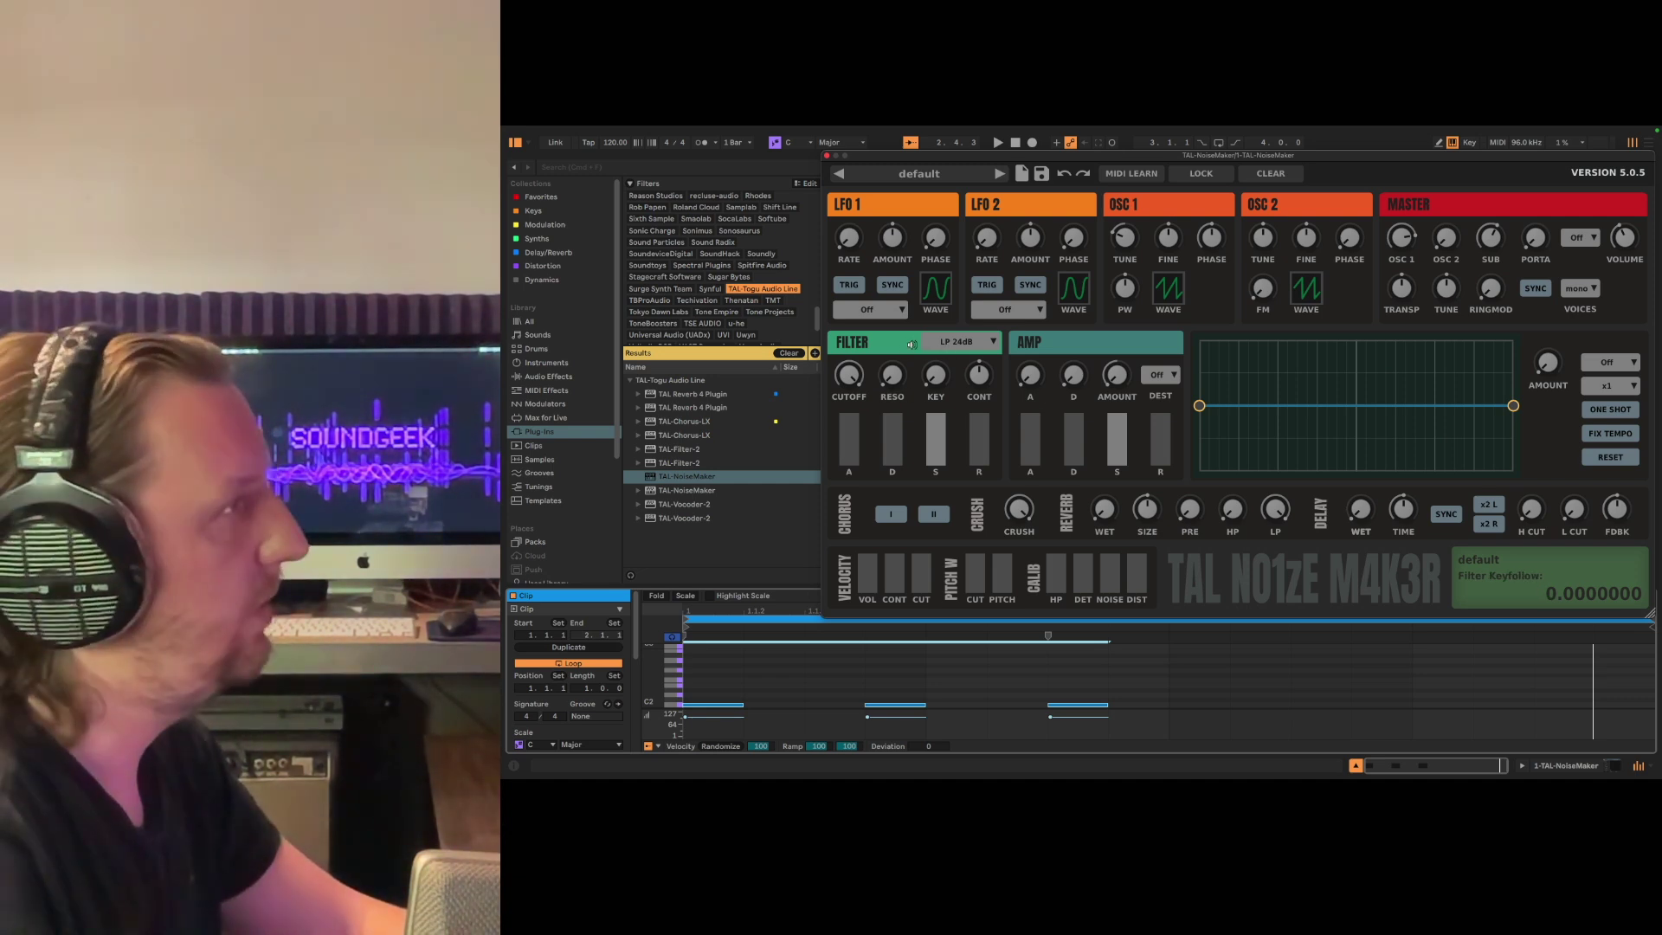
Step: Keep the filter type at LP 24dB and lower the filter cutoff while the loop plays
click(956, 343)
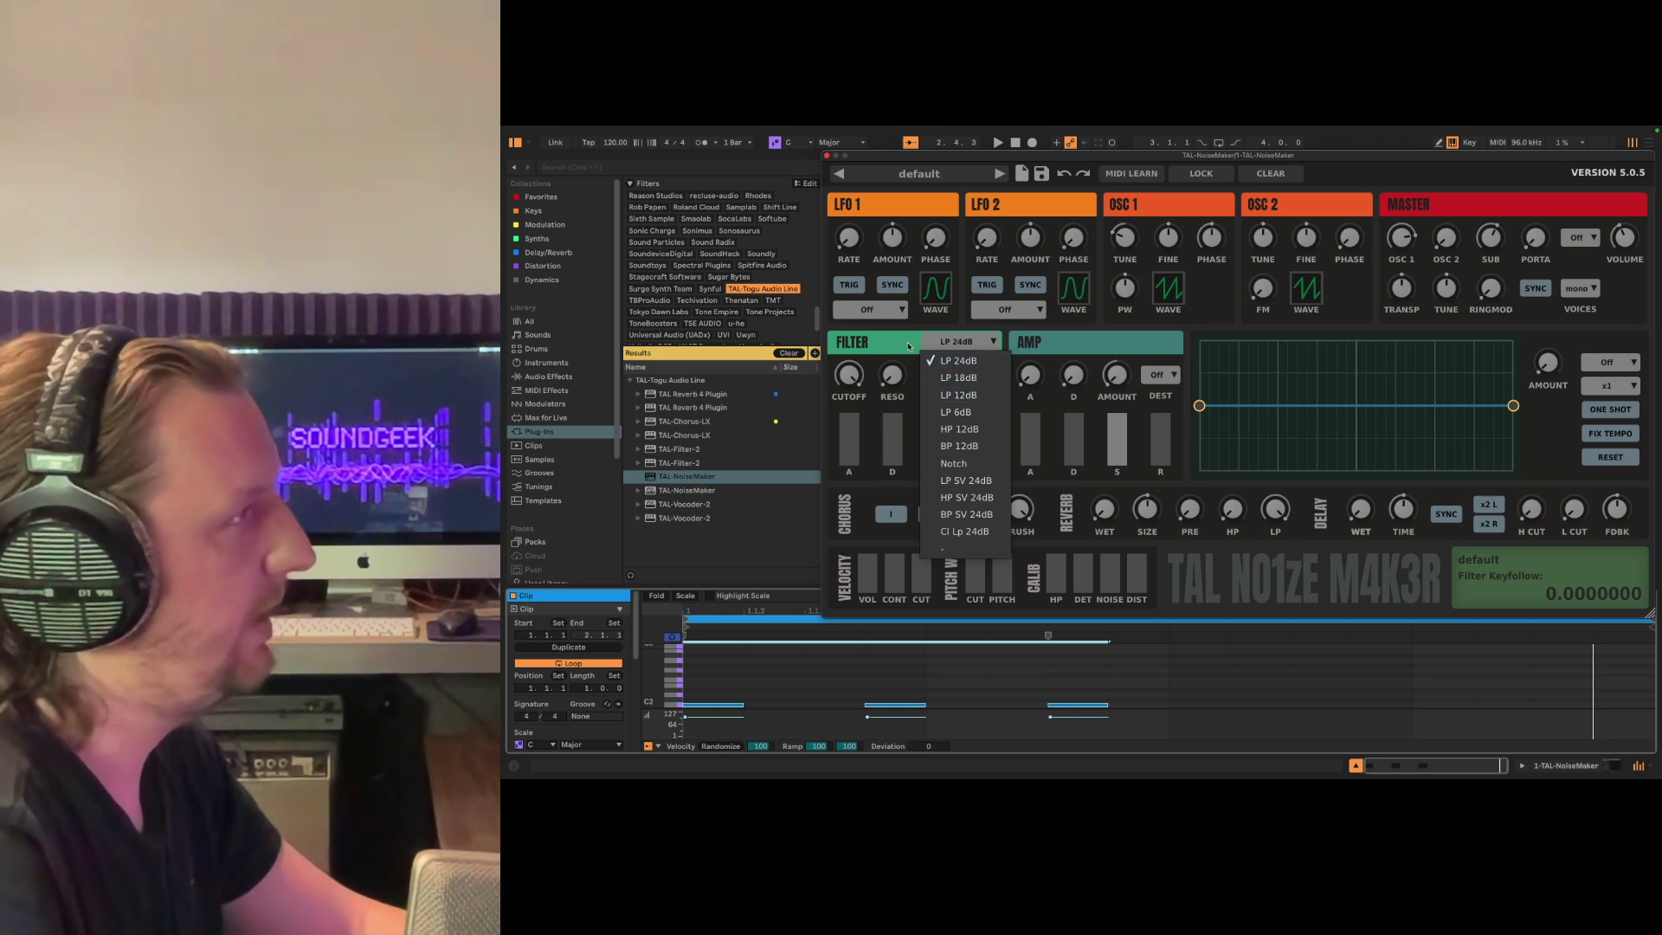
click(844, 387)
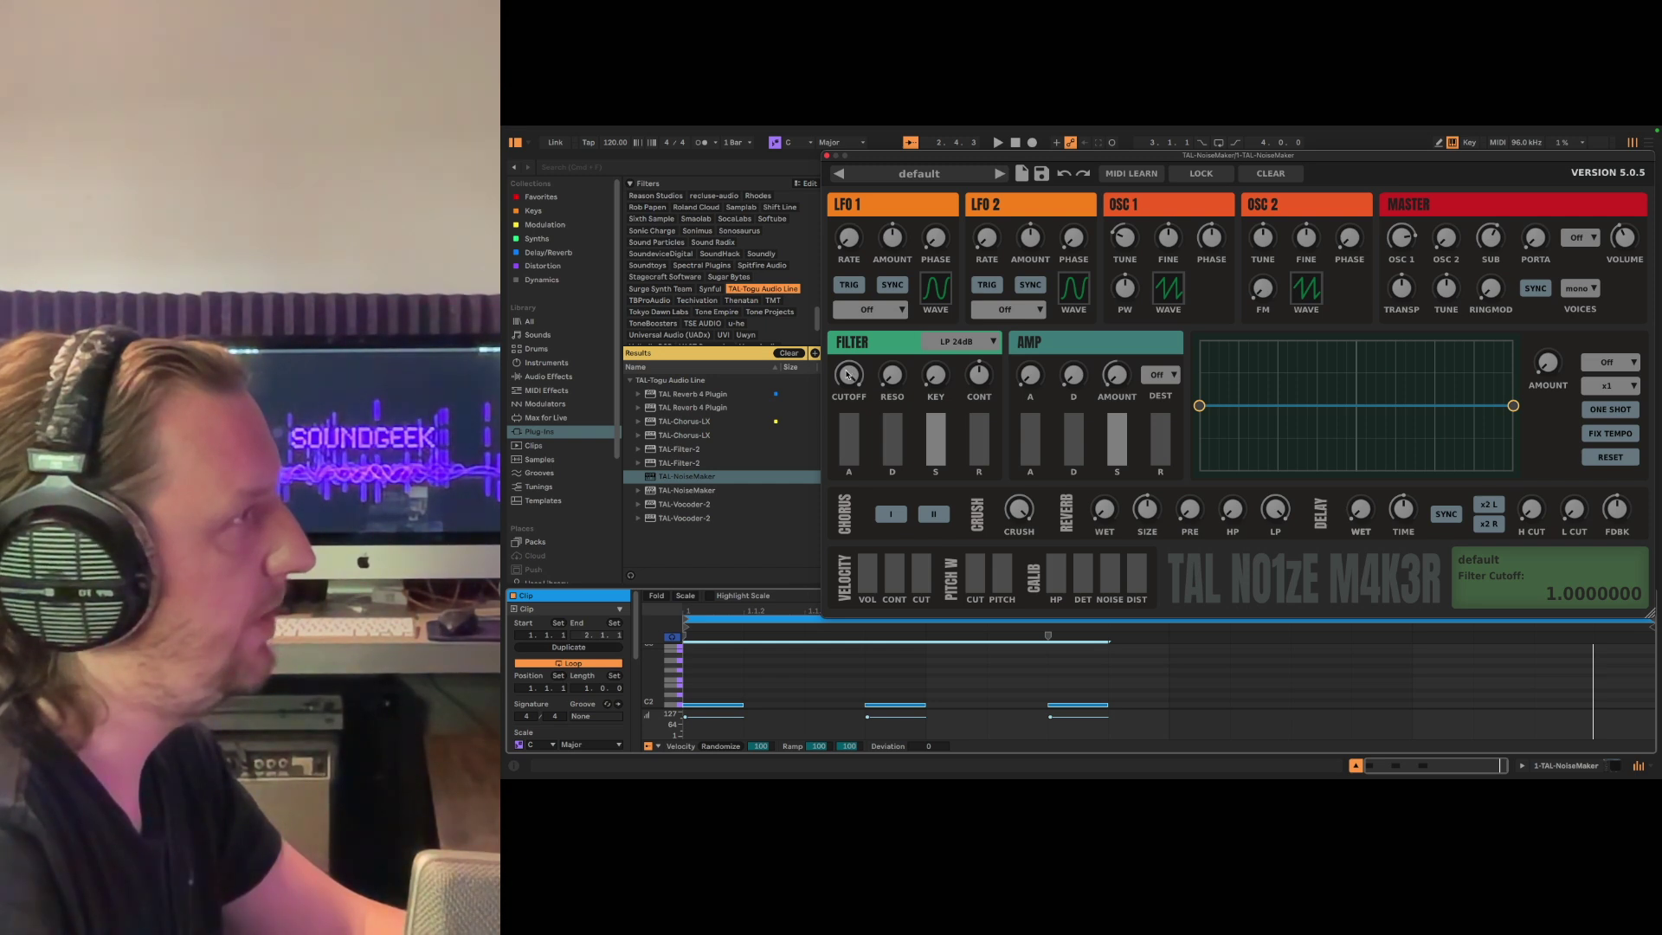
key(space)
drag(851, 374, 848, 441)
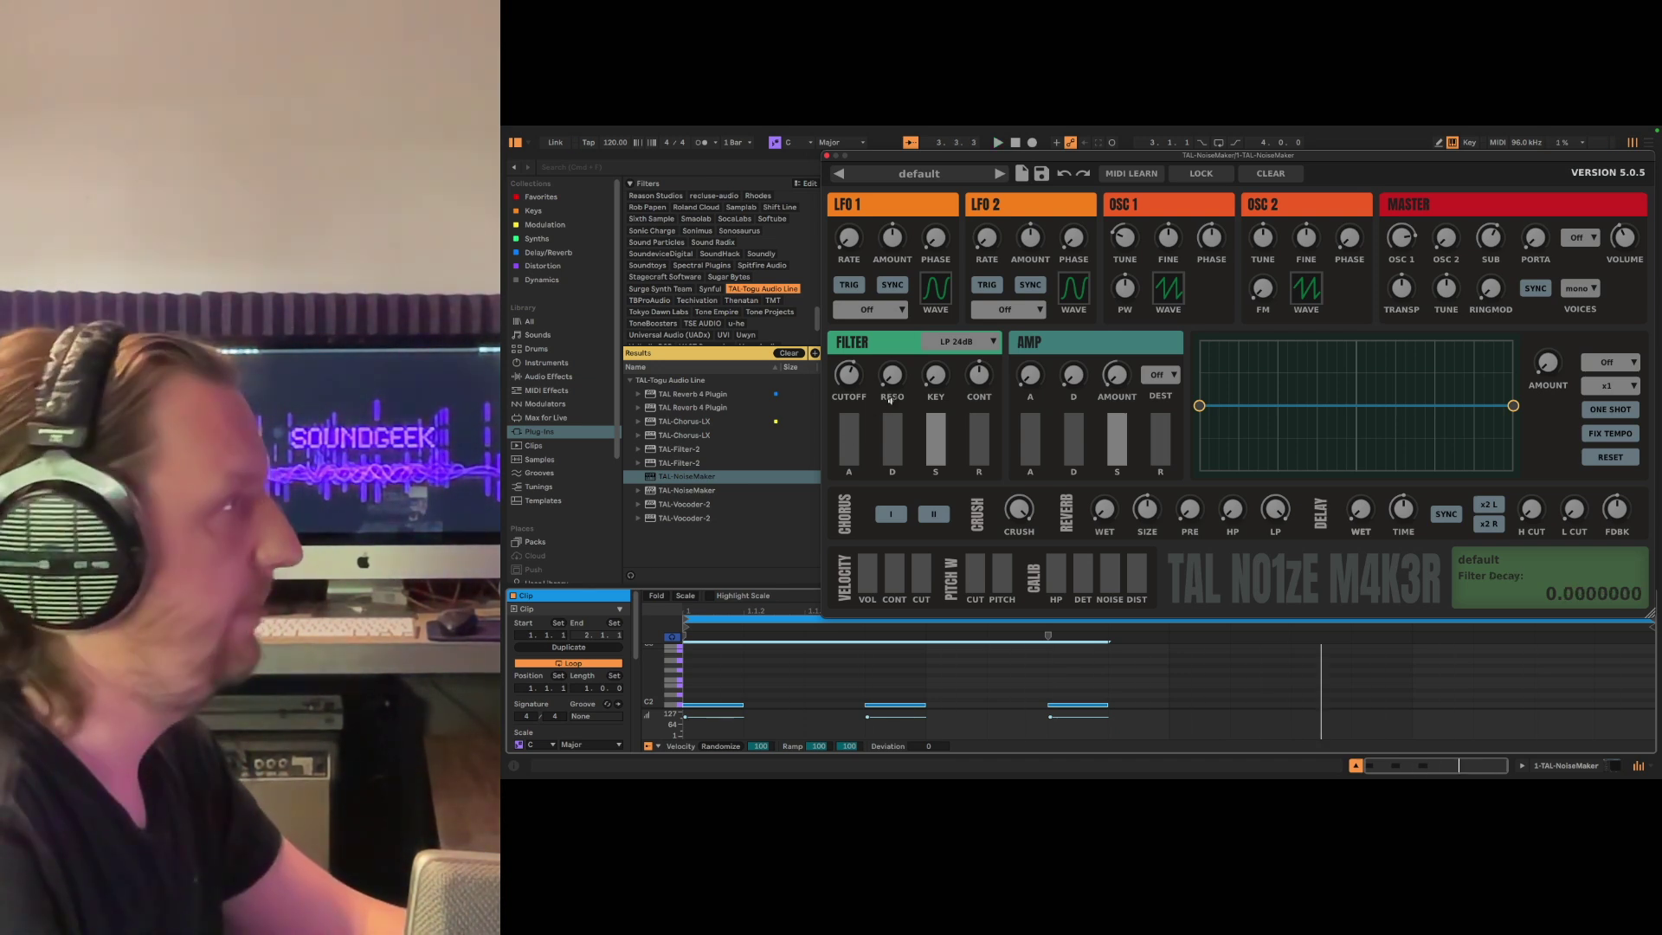
Step: Lower the filter envelope's sustain to 0 and raise its decay to about 0.32 during playback
key(space)
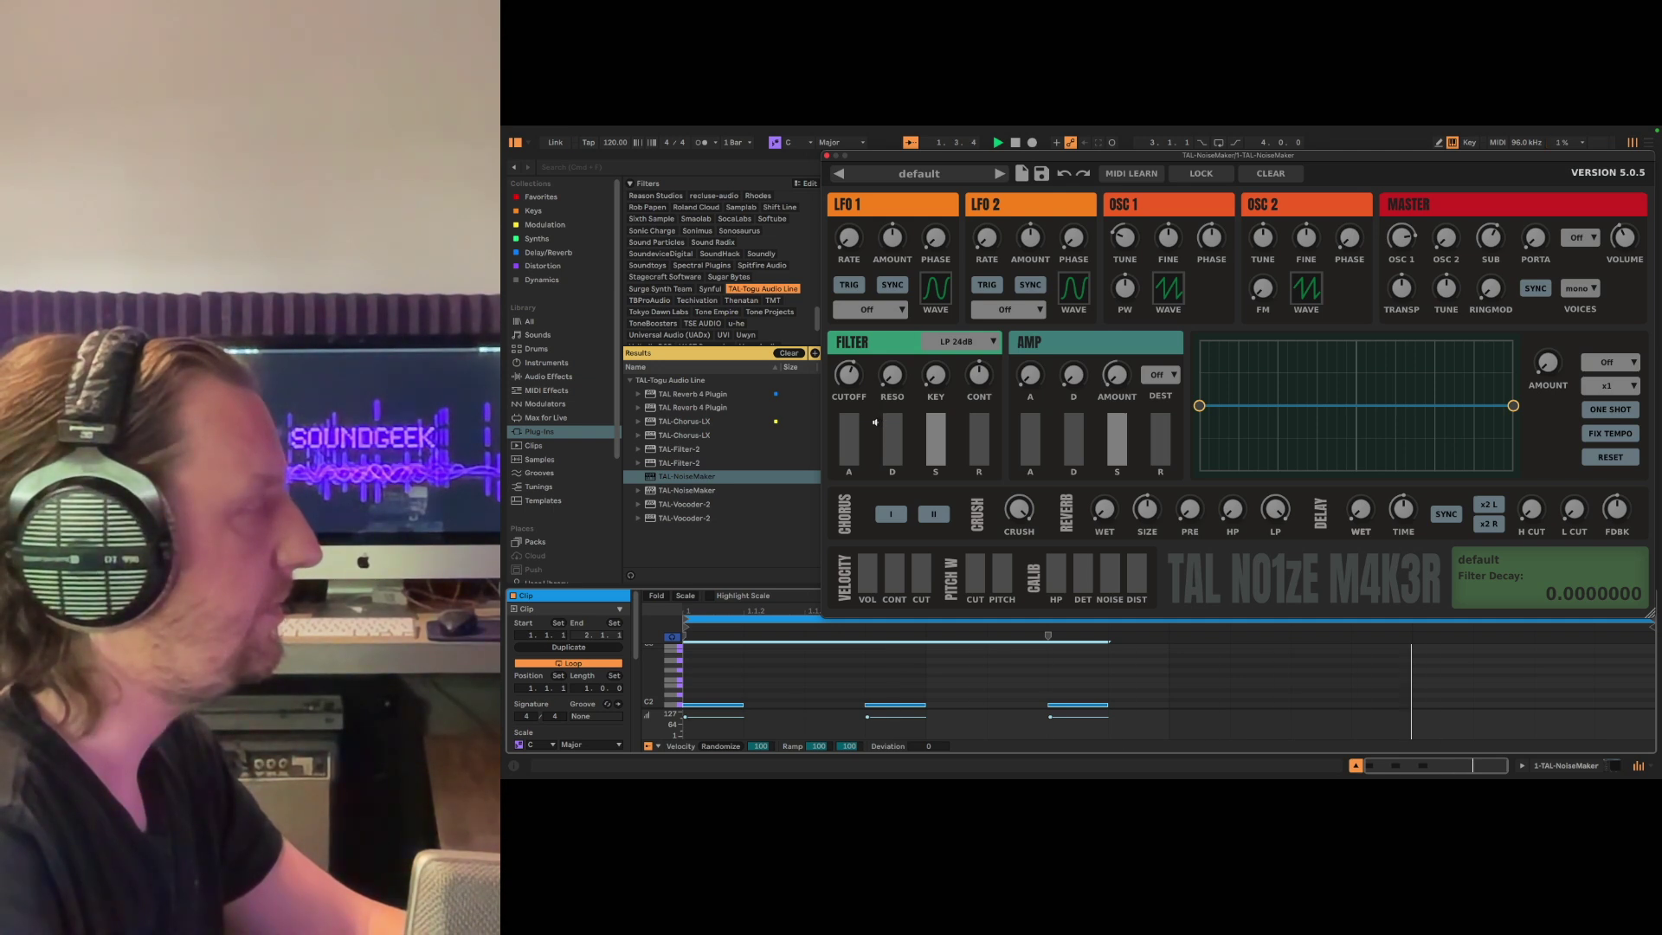
drag(936, 435, 894, 435)
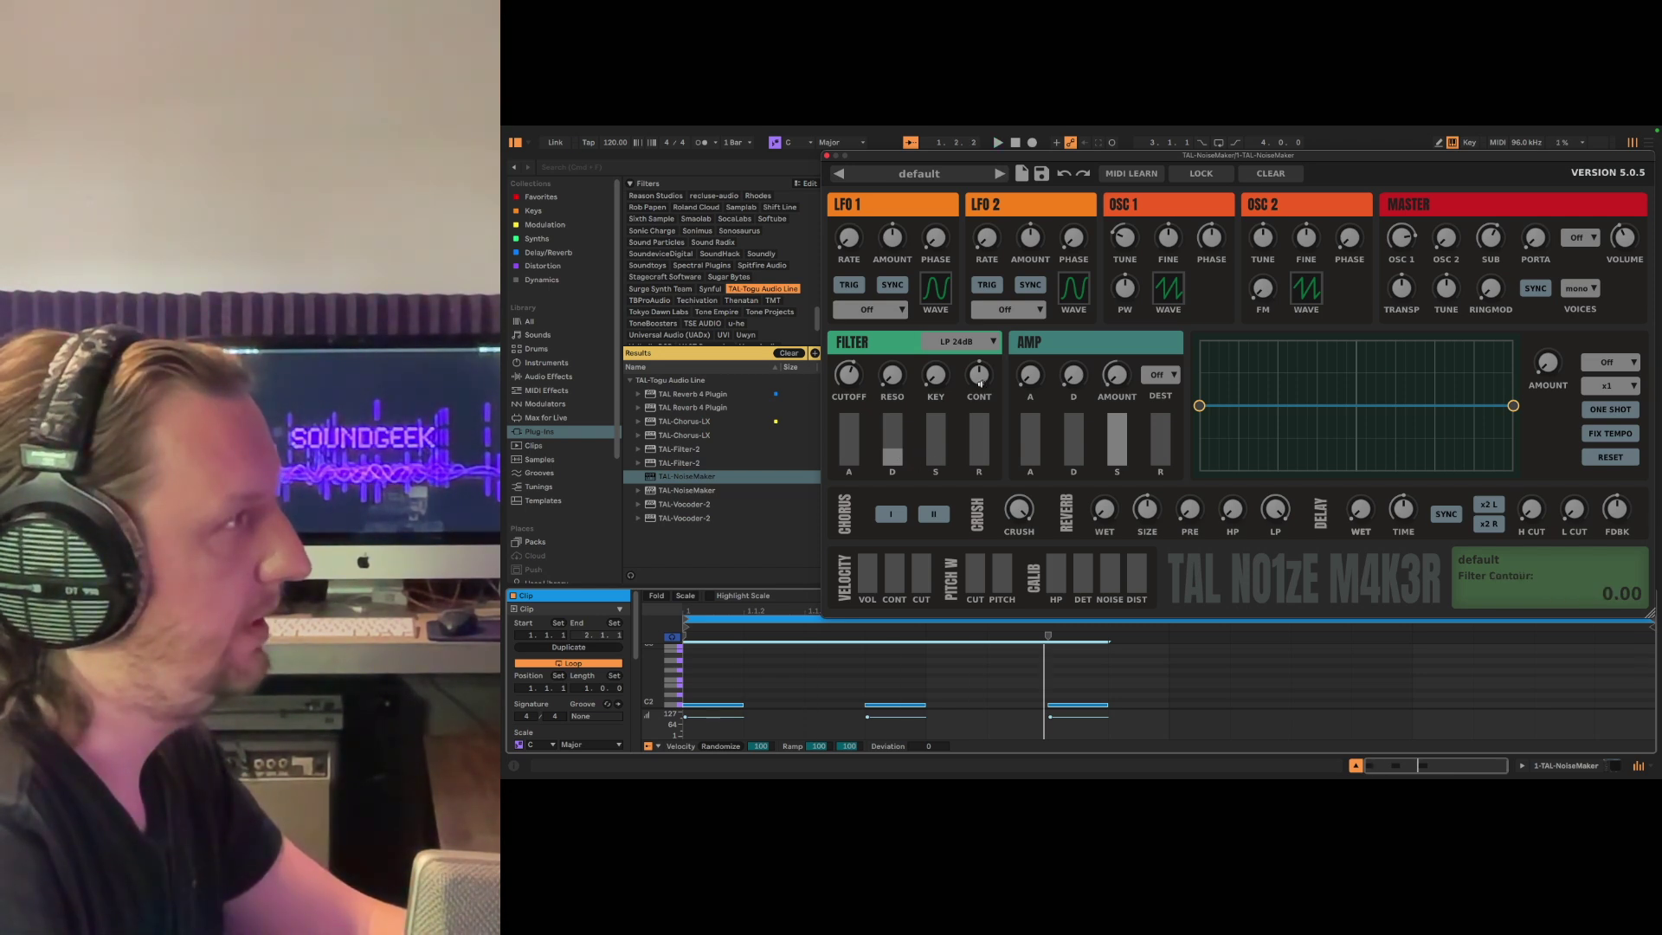
Step: Try negative filter contour amounts, raise the contour again, and shorten the filter decay to about 0.14
drag(983, 340, 986, 343)
key(space)
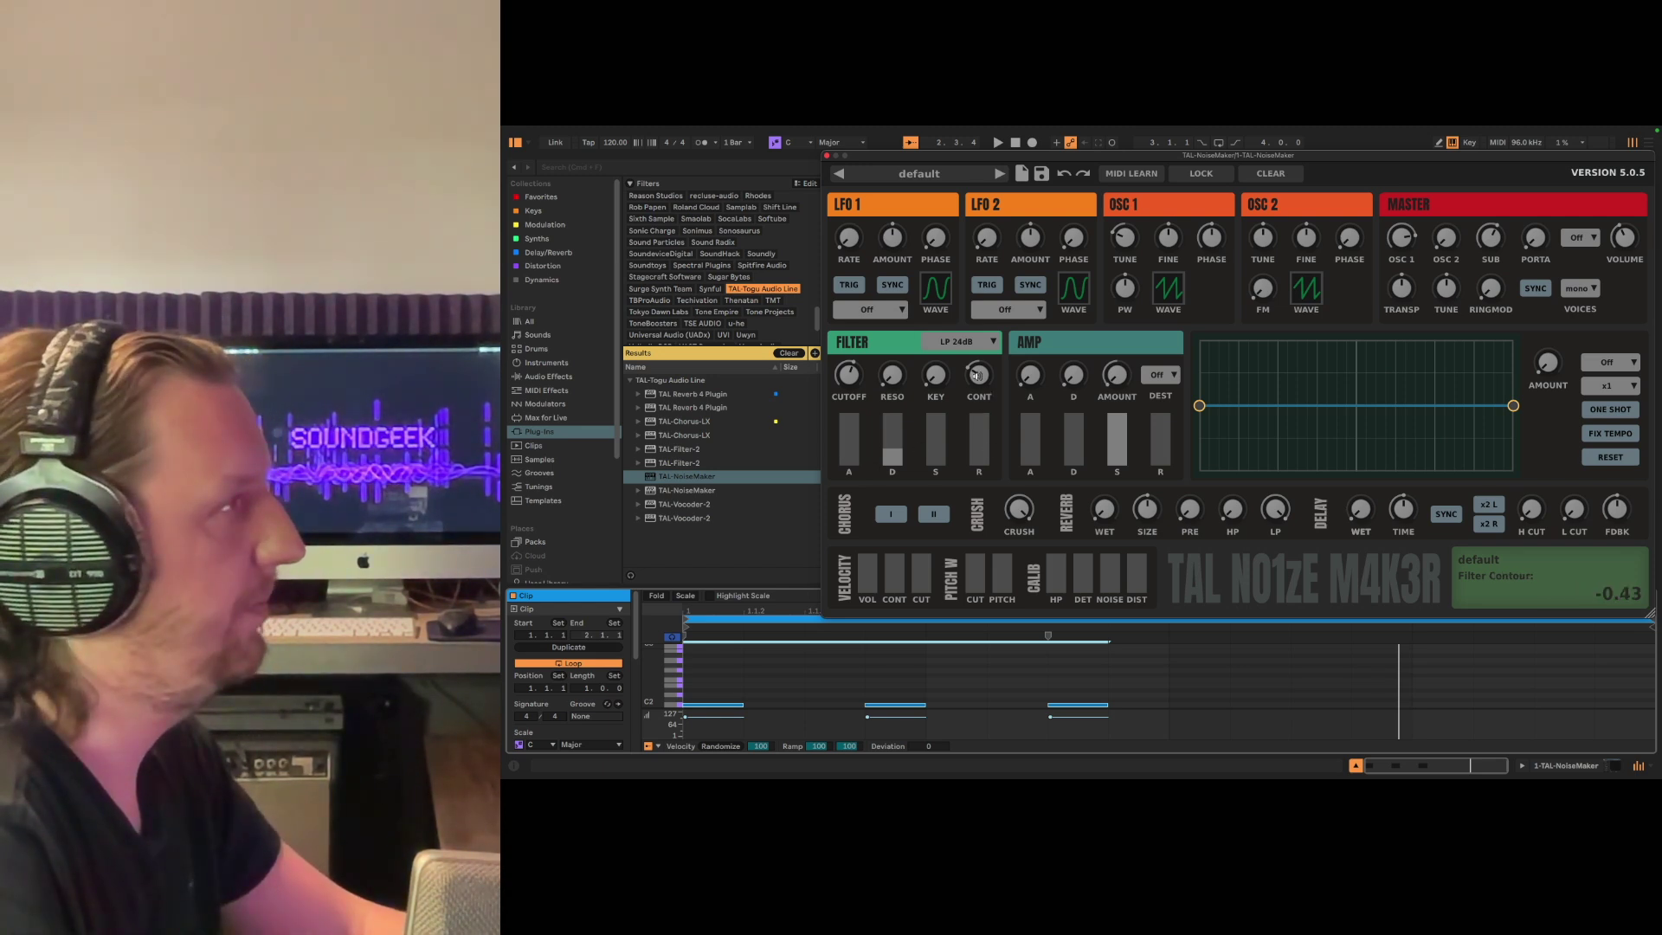
drag(975, 374, 975, 295)
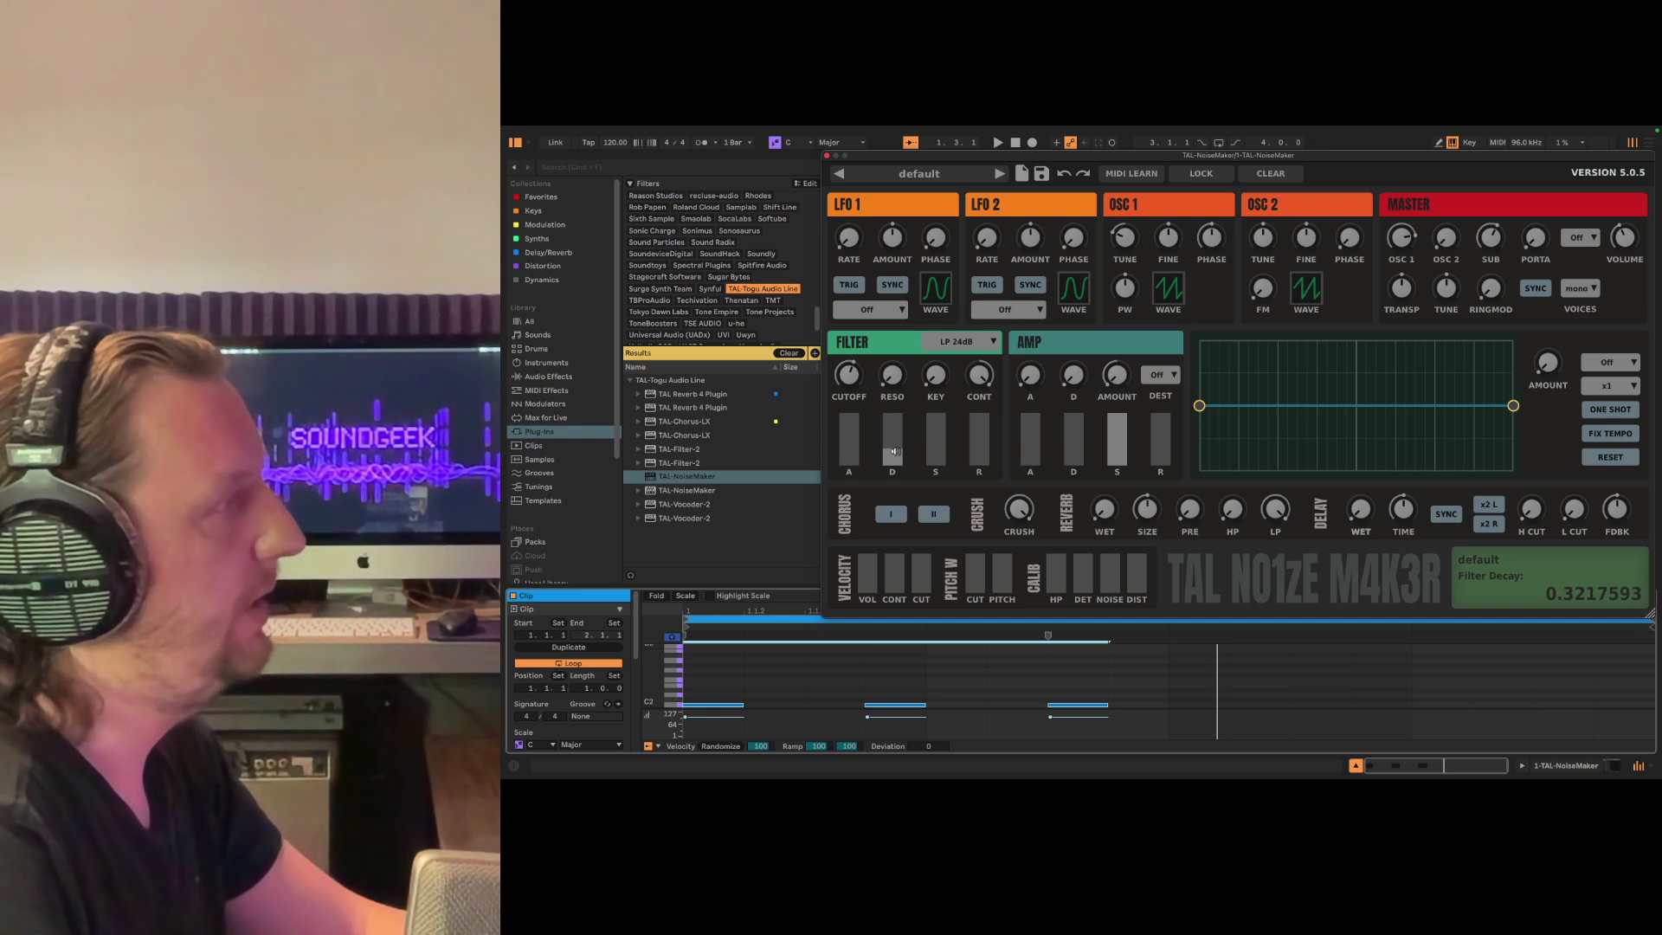
mouse_move(895, 451)
mouse_down()
mouse_move(895, 428)
mouse_move(895, 463)
mouse_up()
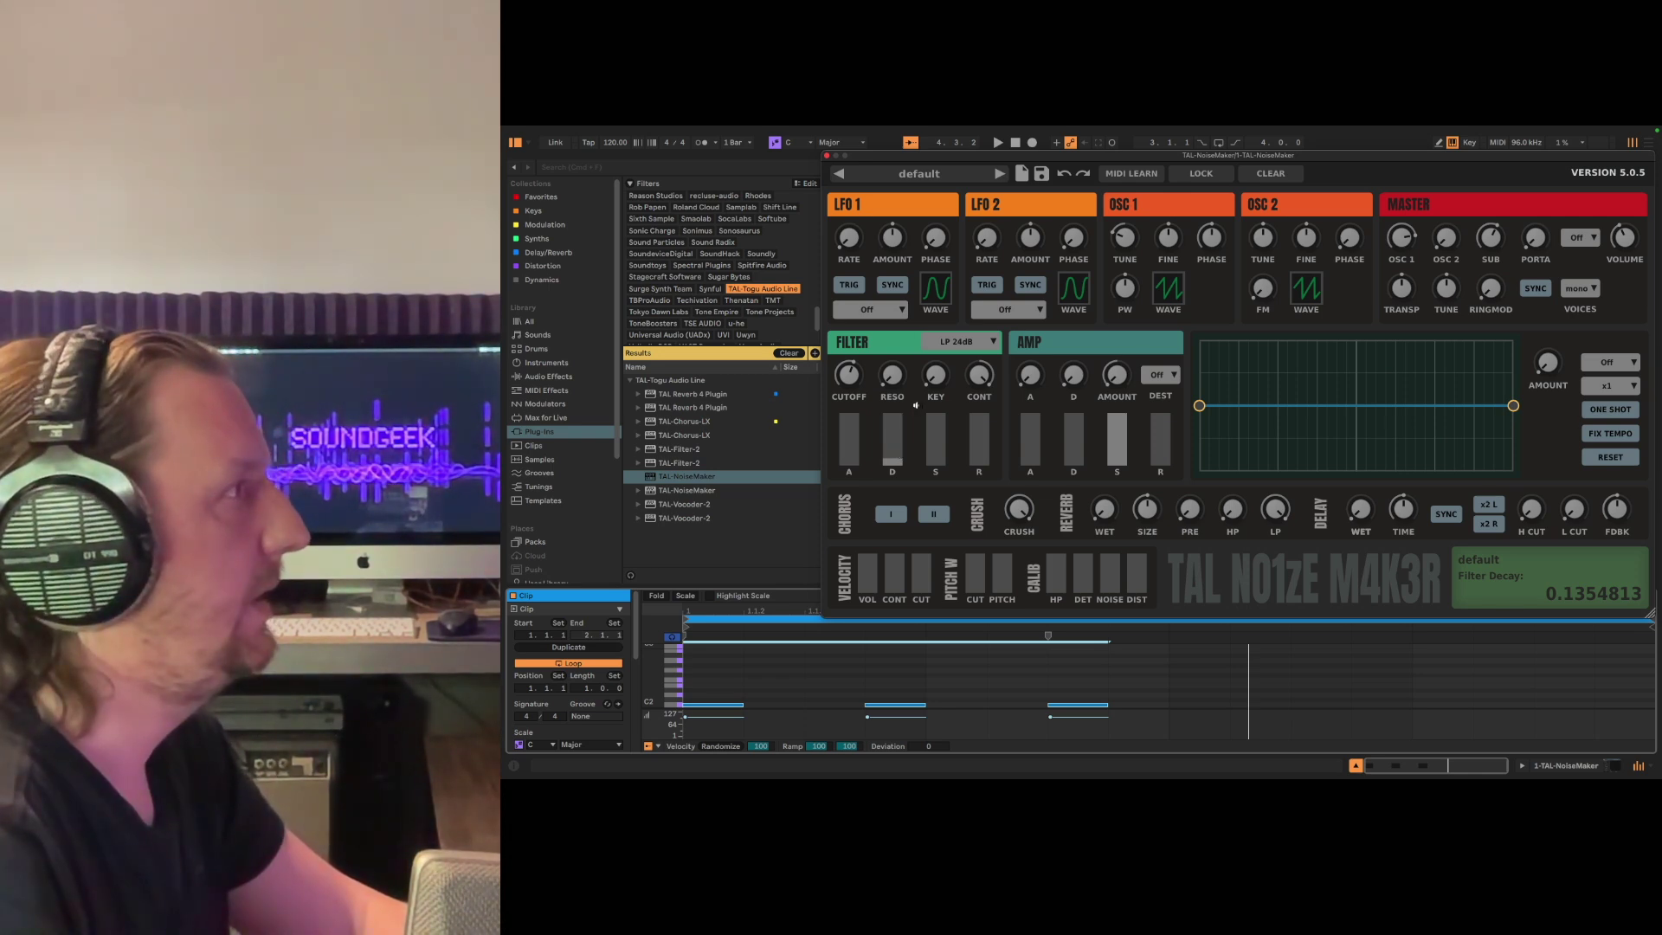
Step: Lower the amp envelope's sustain to 0
mouse_move(1073, 376)
mouse_move(937, 375)
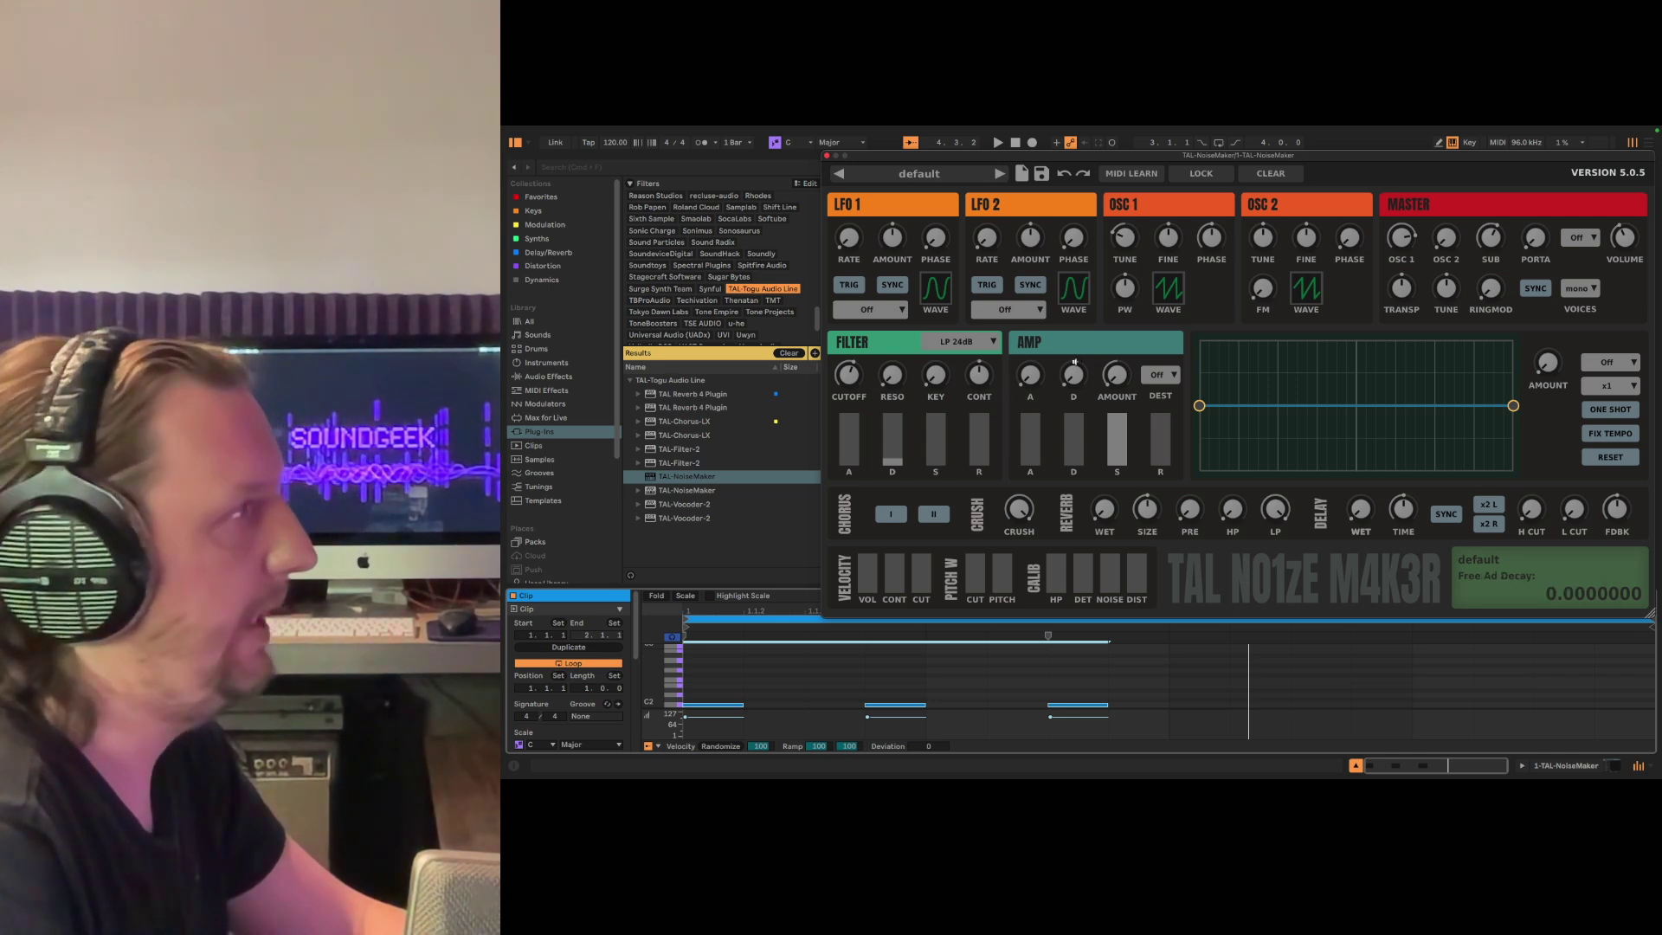
mouse_move(1141, 368)
mouse_move(1120, 428)
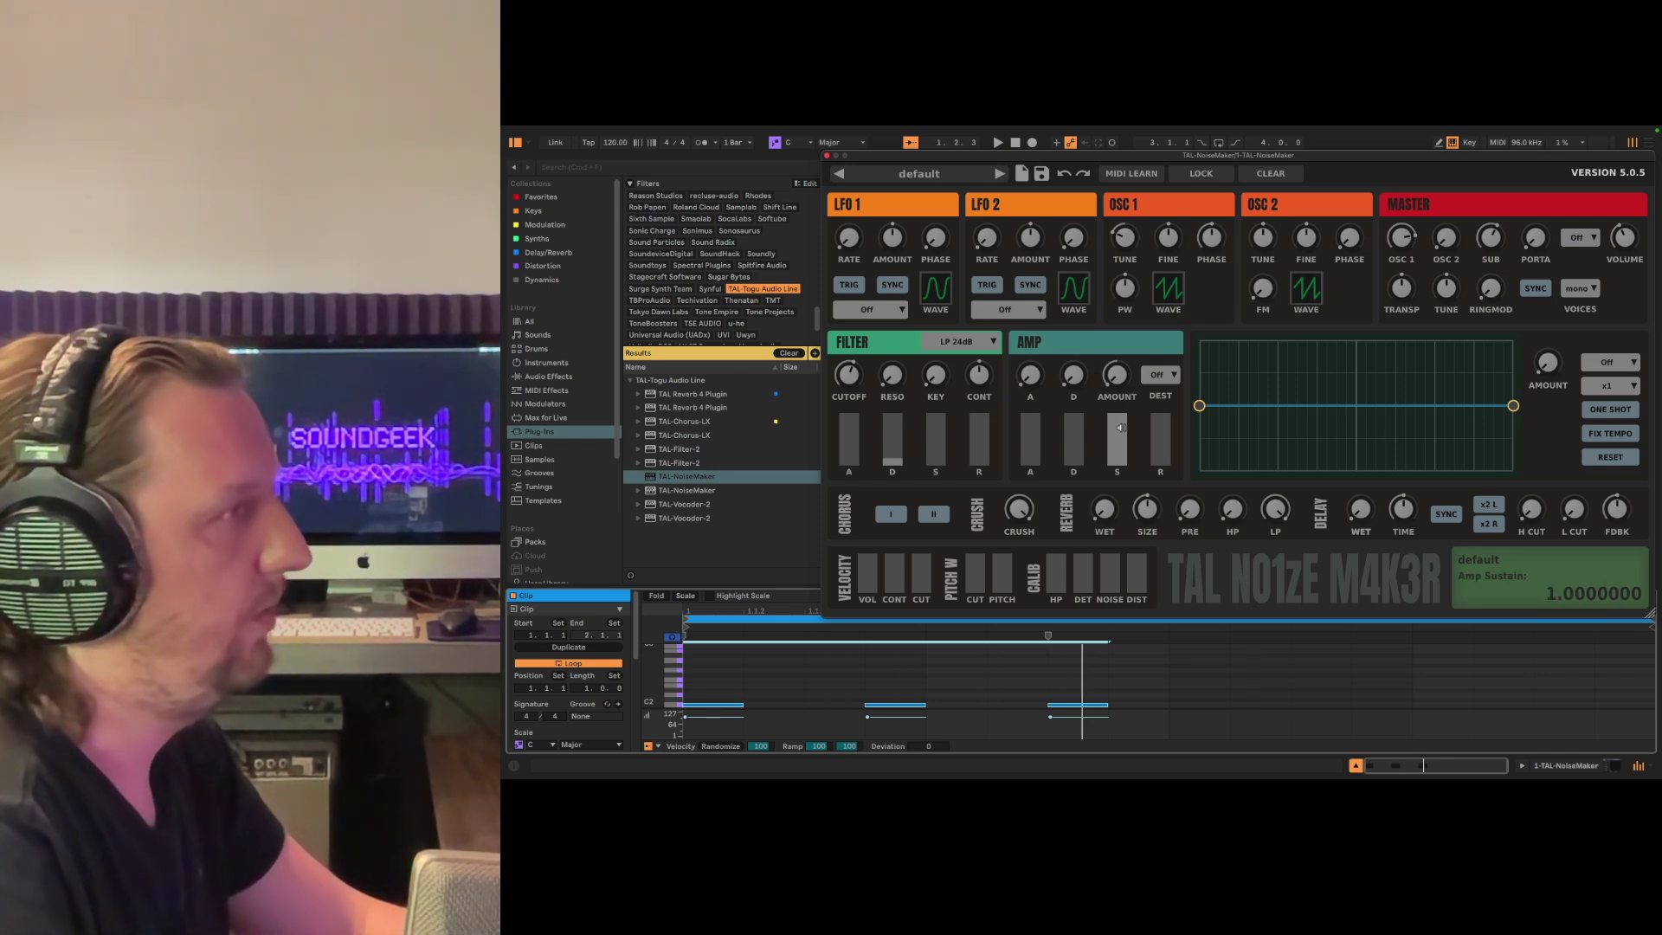
drag(1118, 440, 1117, 475)
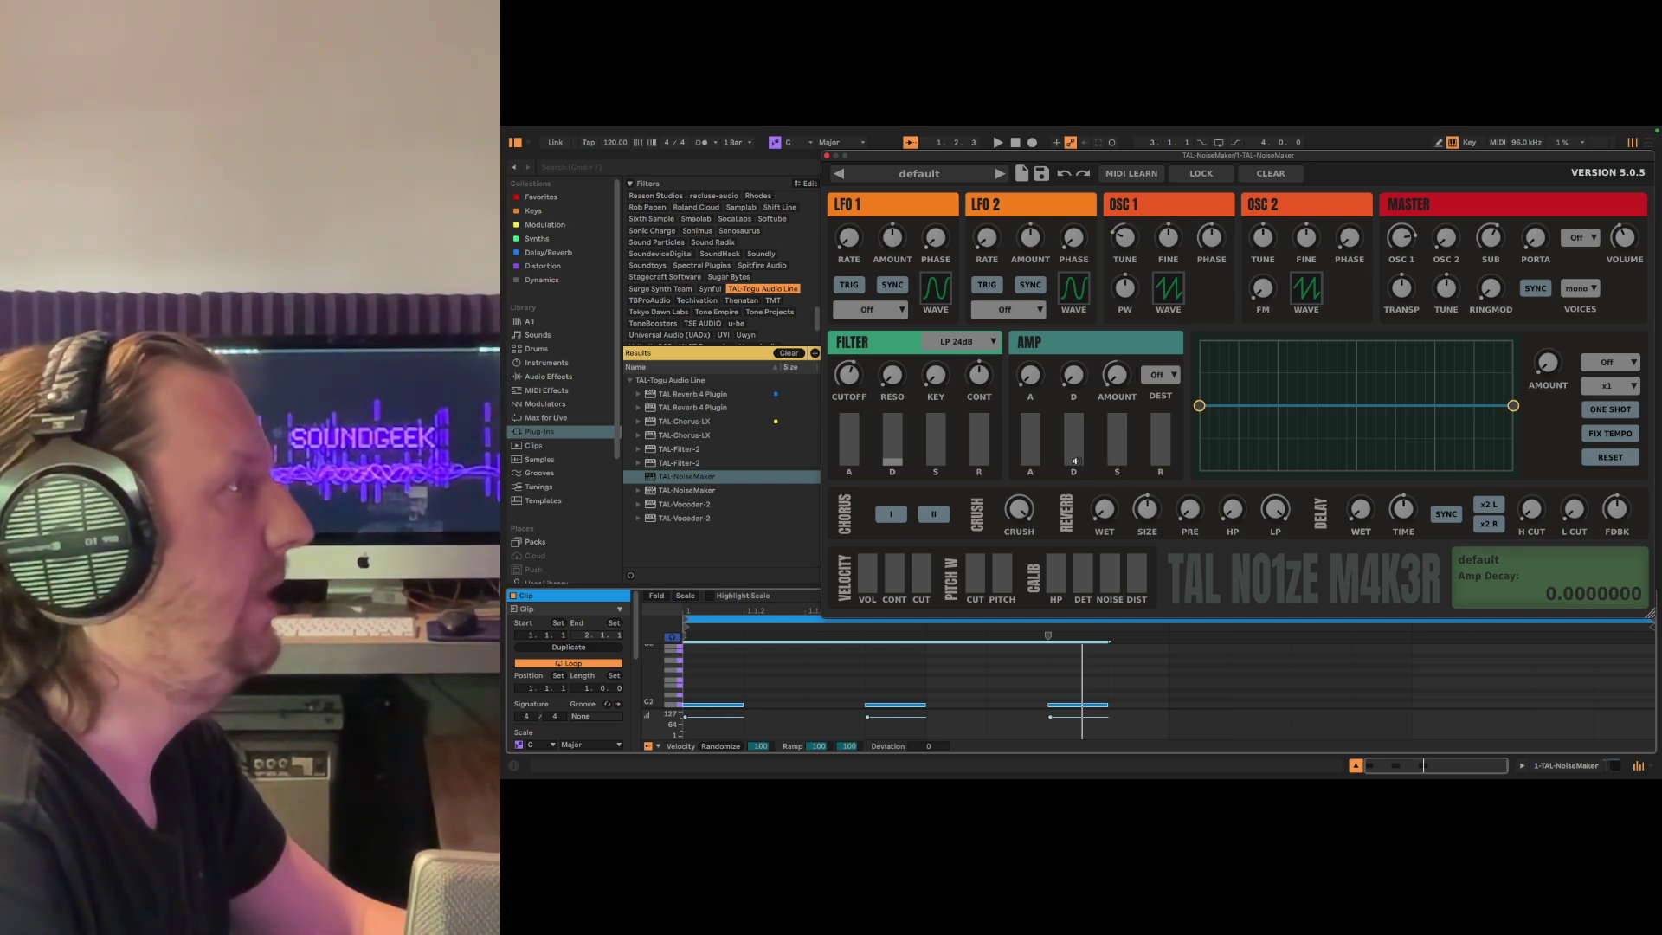
Step: Set the amp envelope's decay to about 0.32 while the loop plays
key(space)
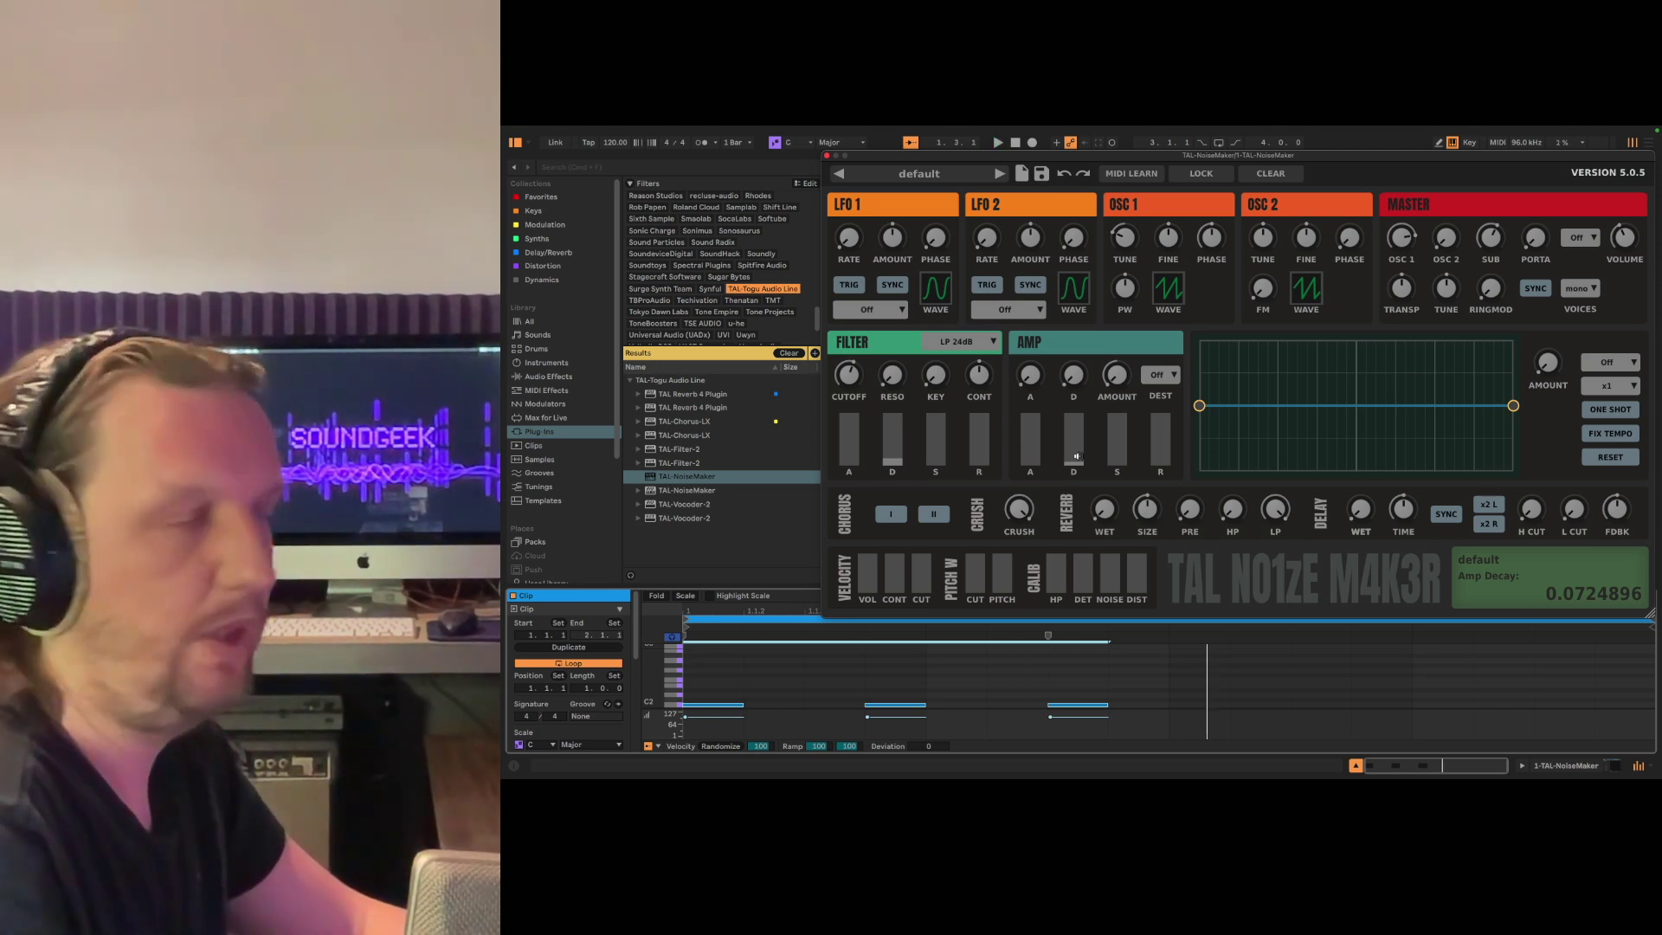
key(space)
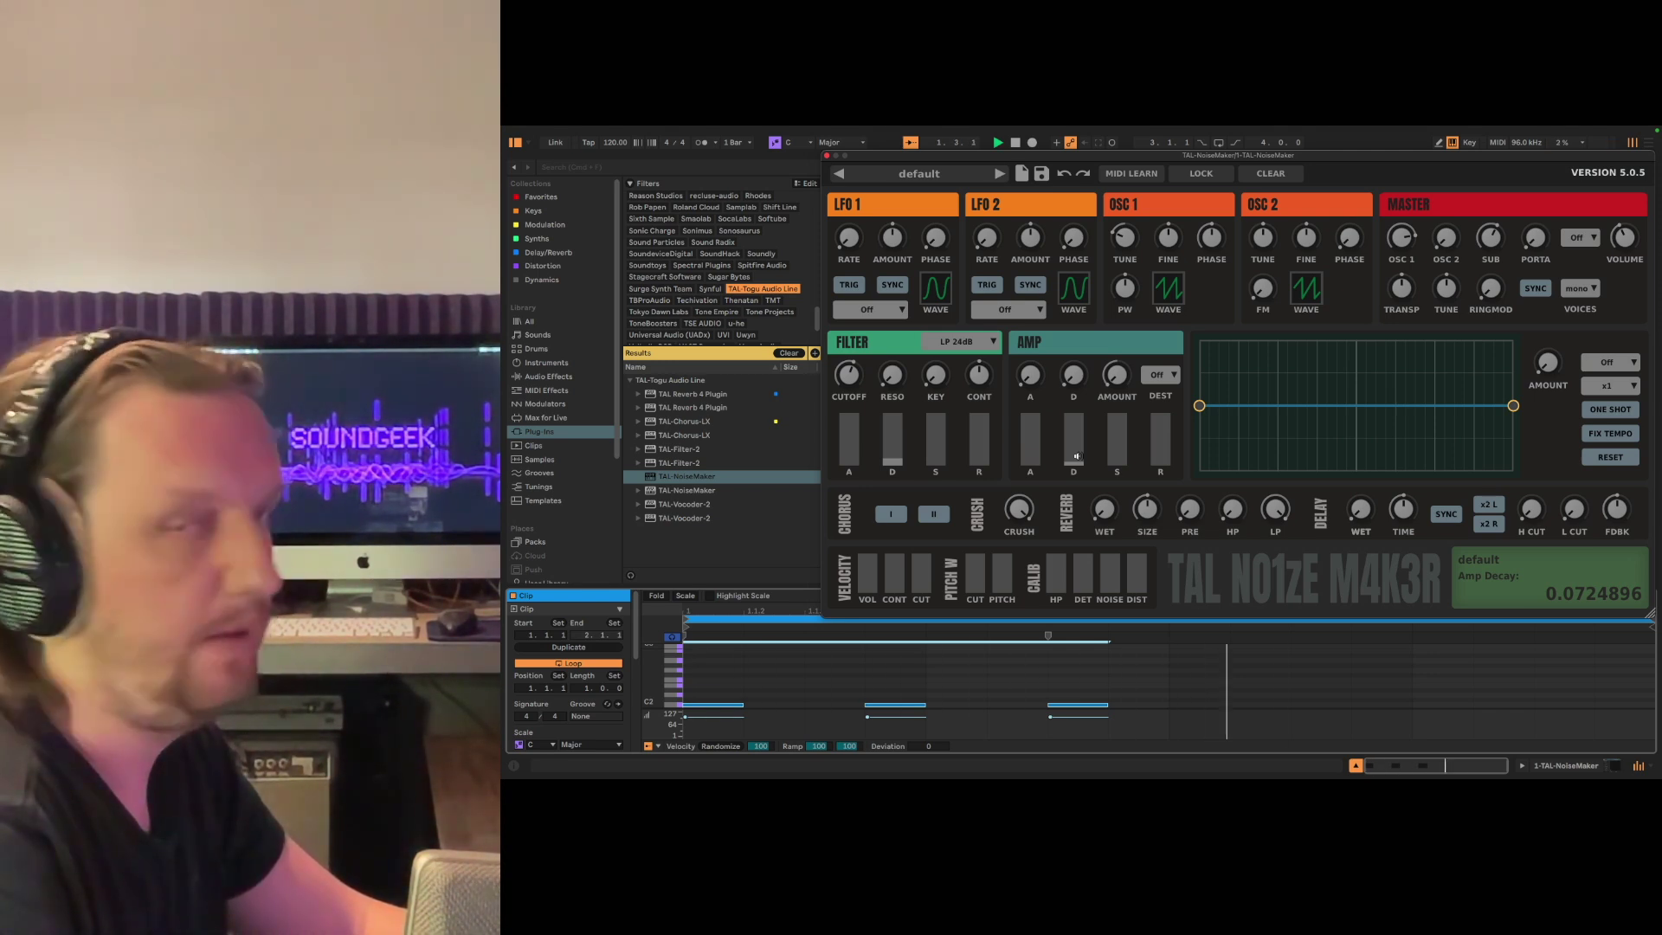
drag(1077, 456, 1078, 440)
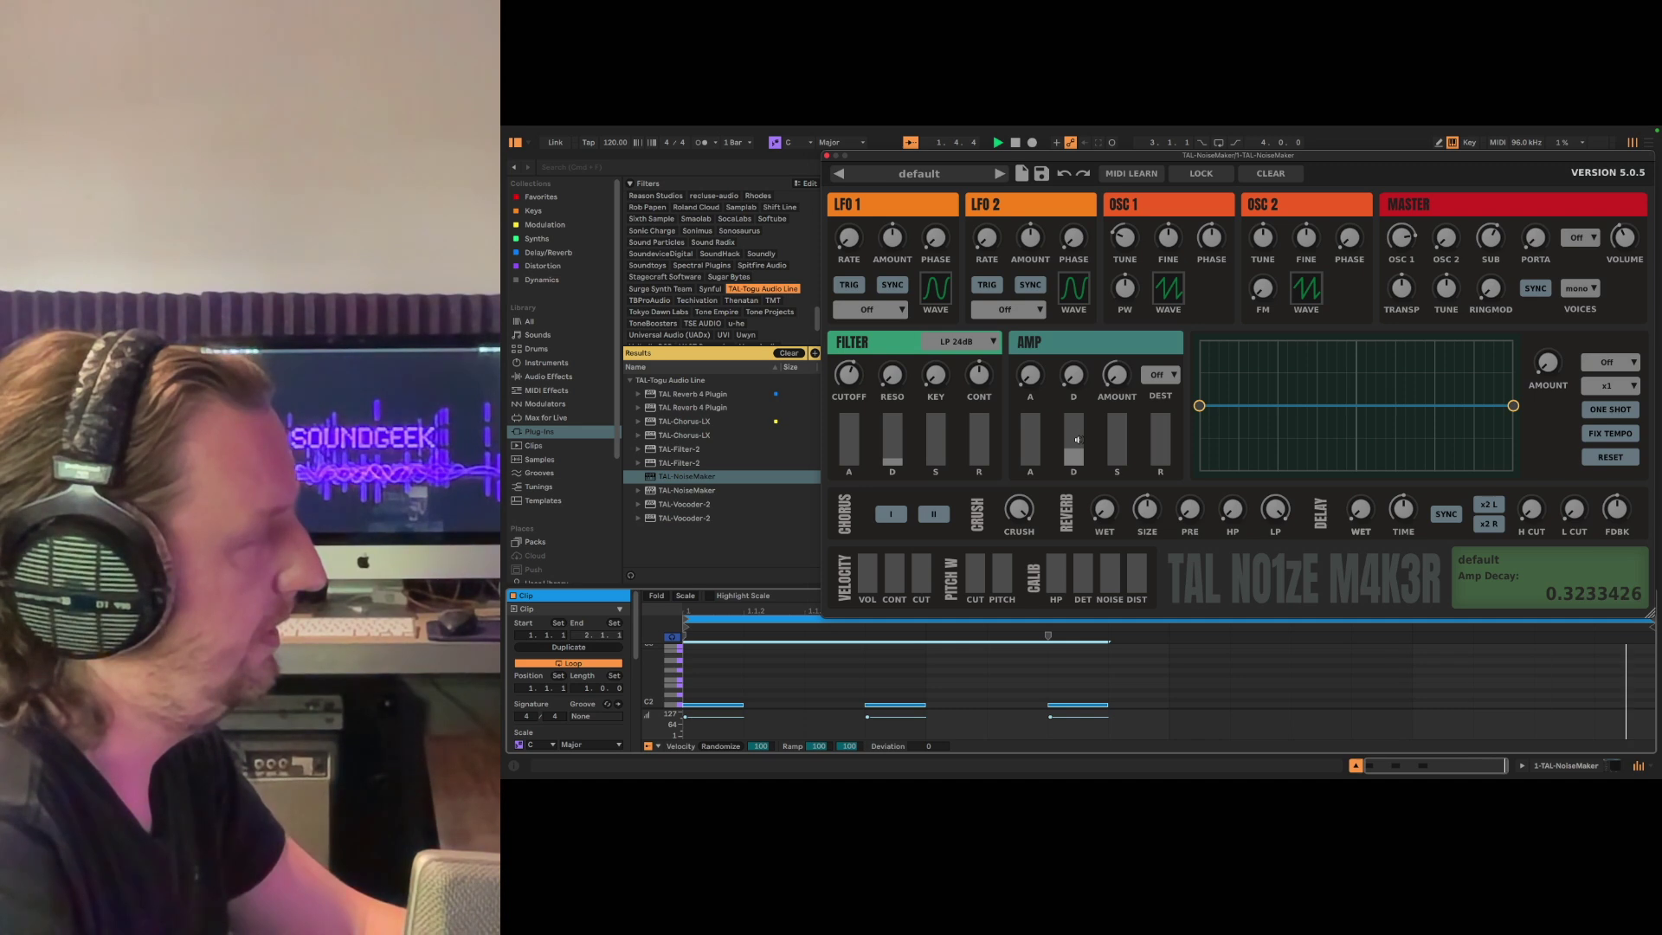
key(space)
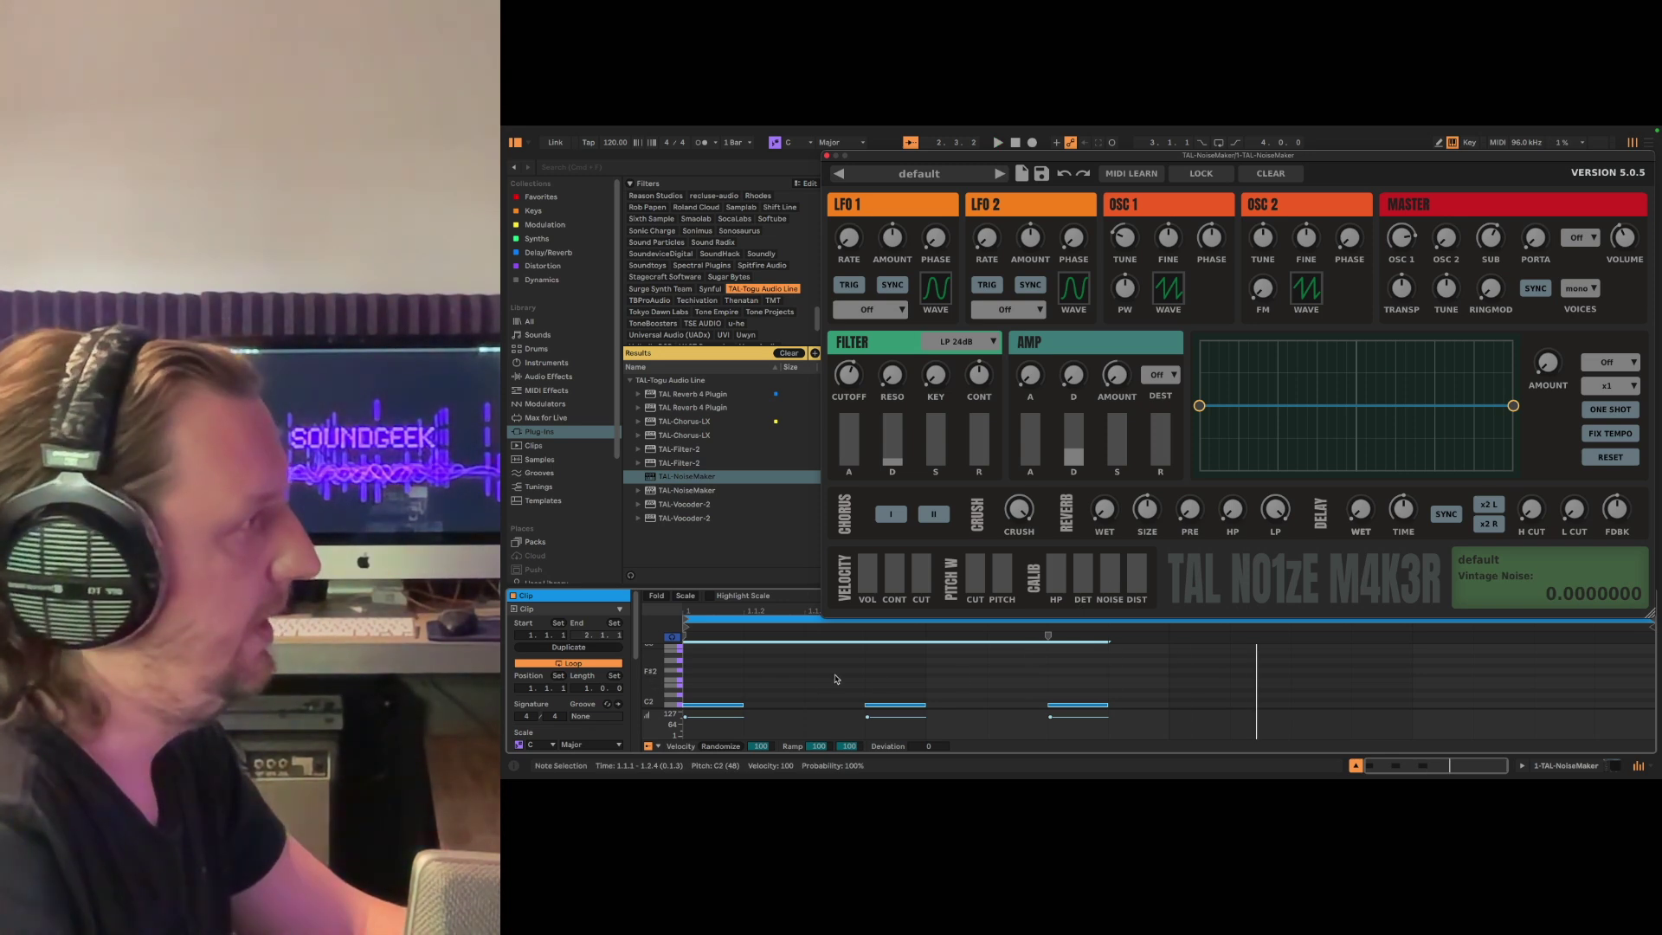
Step: Move the second MIDI note one sixteenth earlier to 1.1.3 and delete the last note of the loop
click(905, 706)
key(Left)
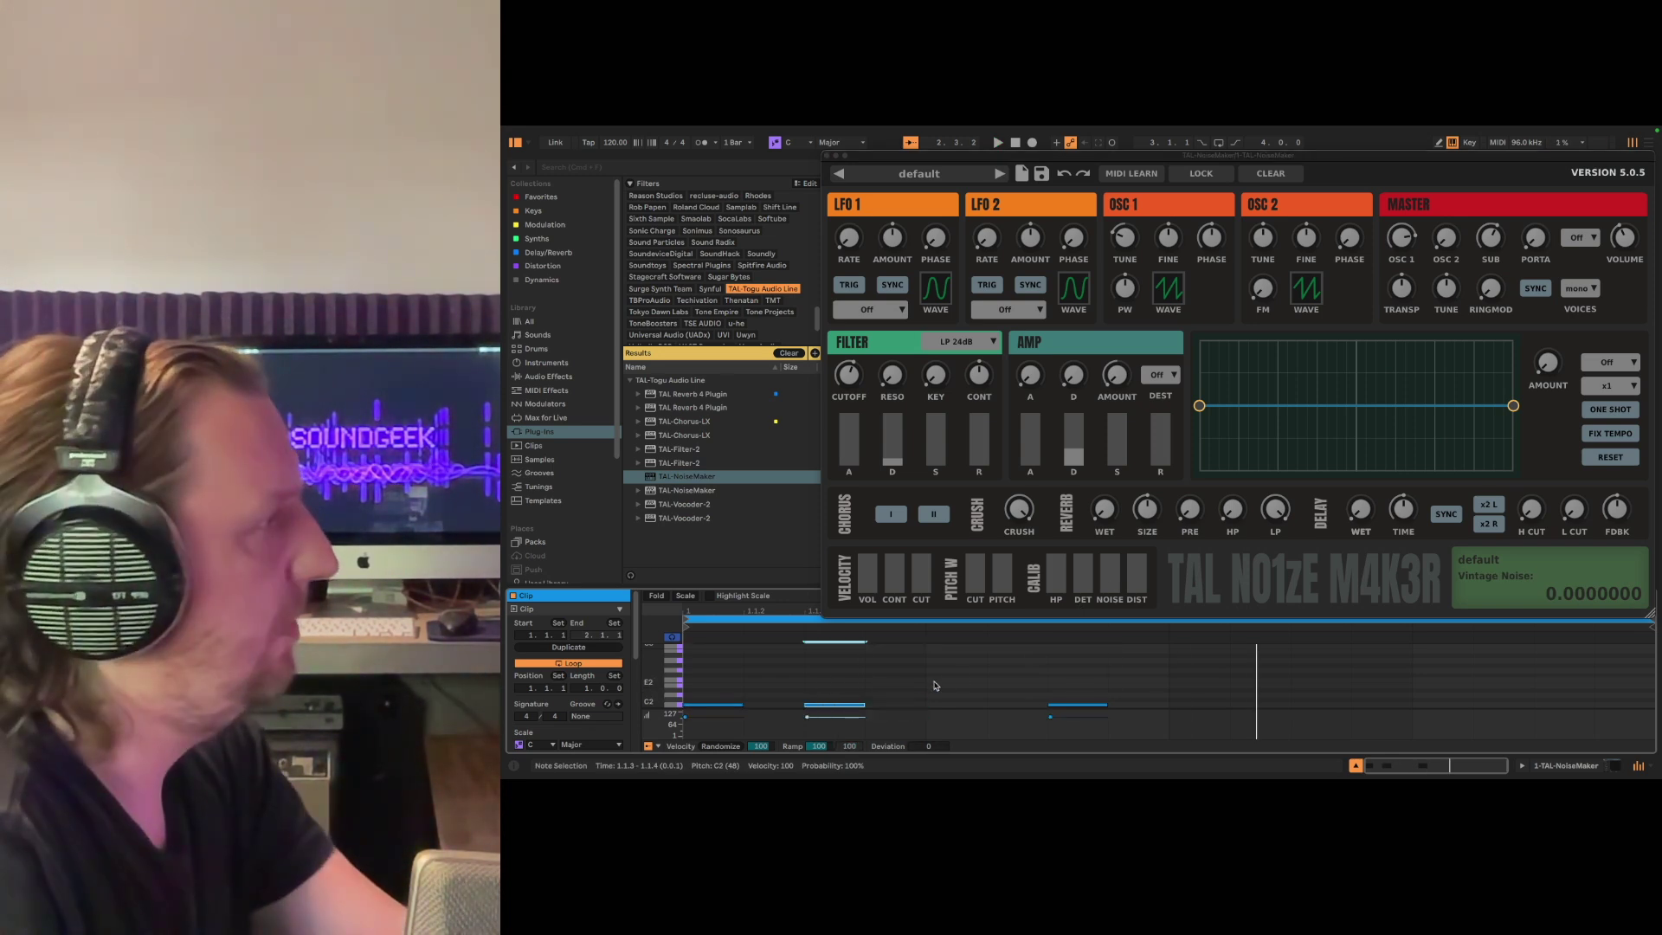
click(1103, 709)
key(Delete)
Step: Duplicate the two remaining notes three times to fill the one-bar clip with evenly spaced notes
drag(723, 687, 885, 695)
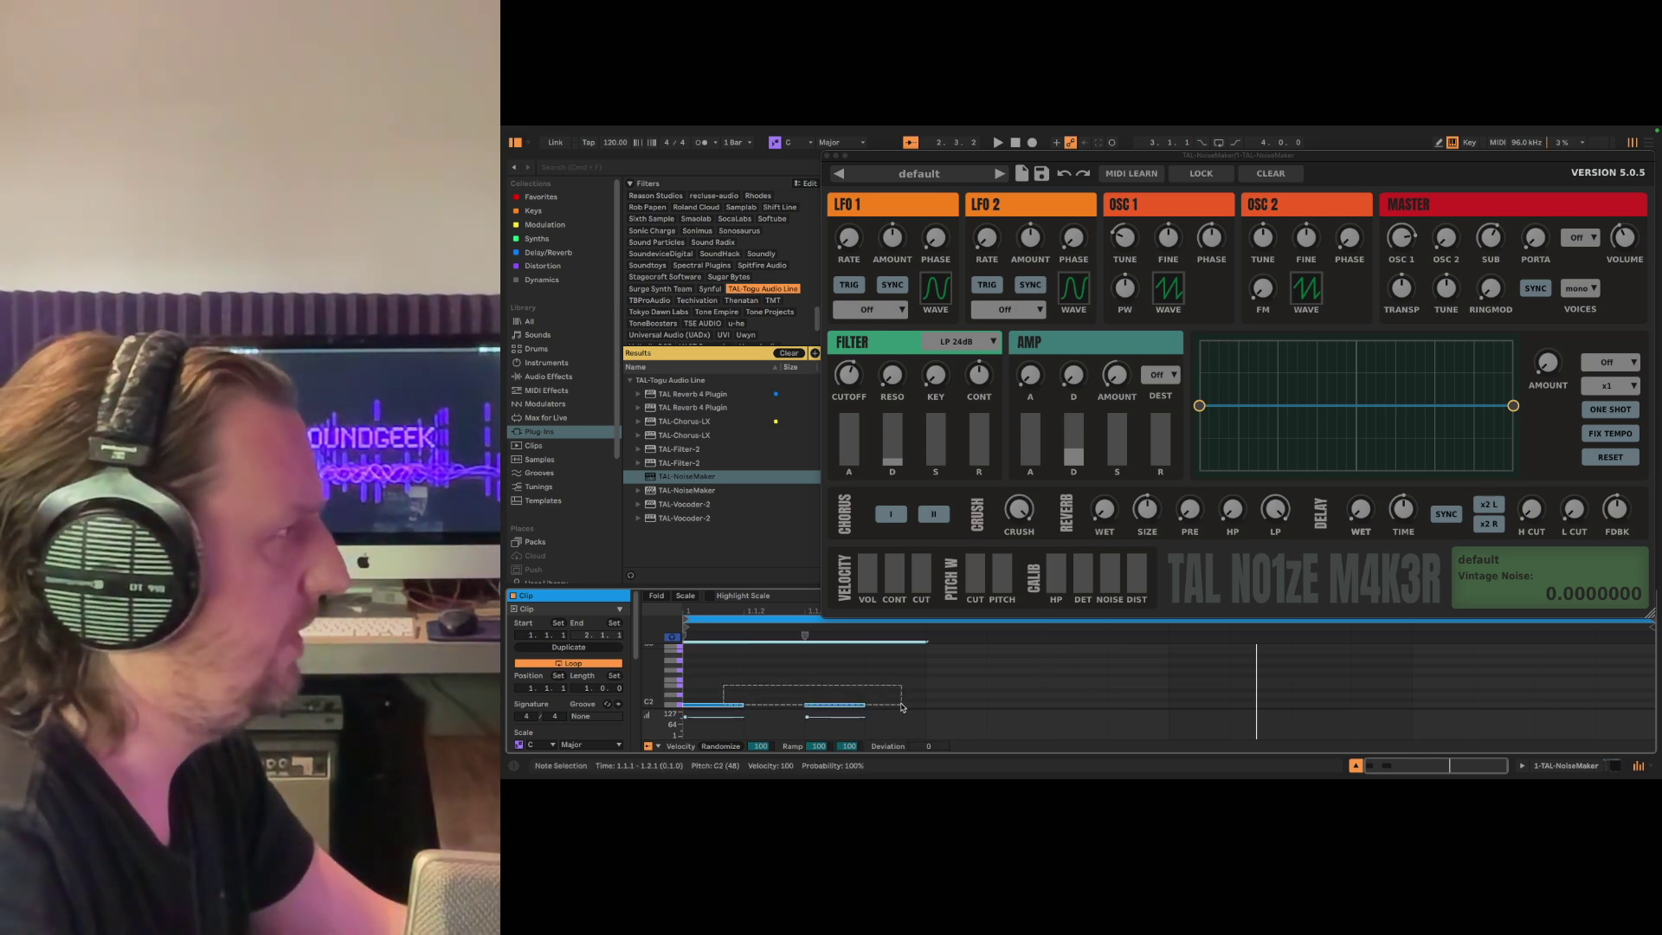
key(super+d)
key(super+d)
key(super+d)
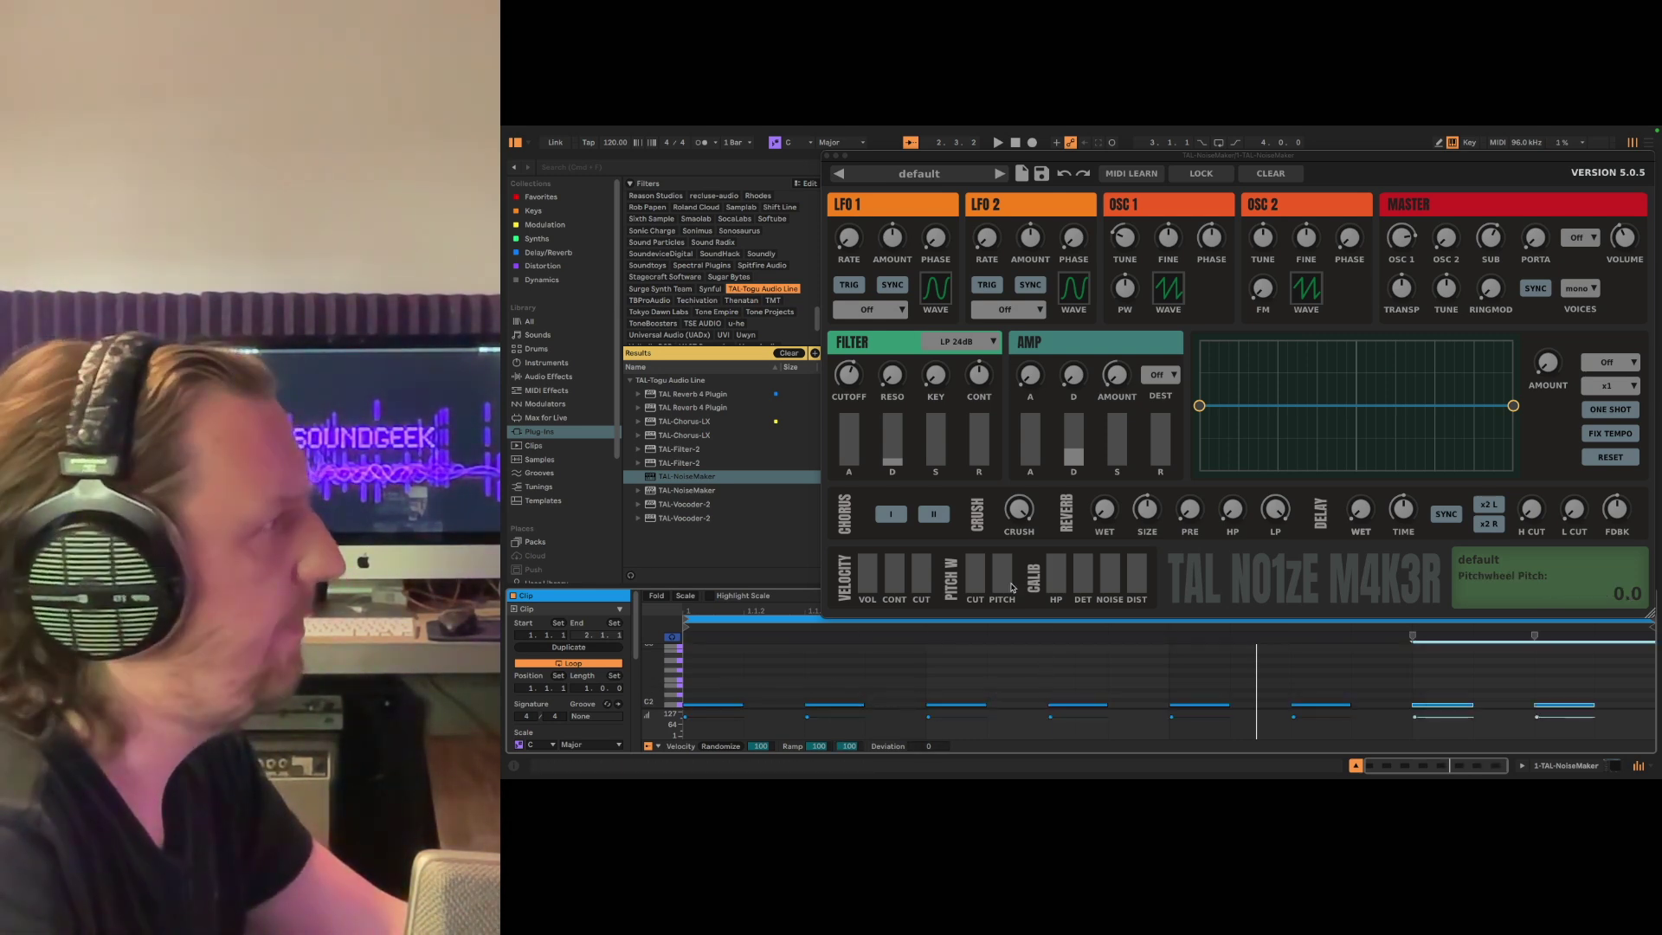
Step: Play the new pattern and adjust the amp envelope's decay to about 0.37
key(space)
drag(1077, 455, 1081, 458)
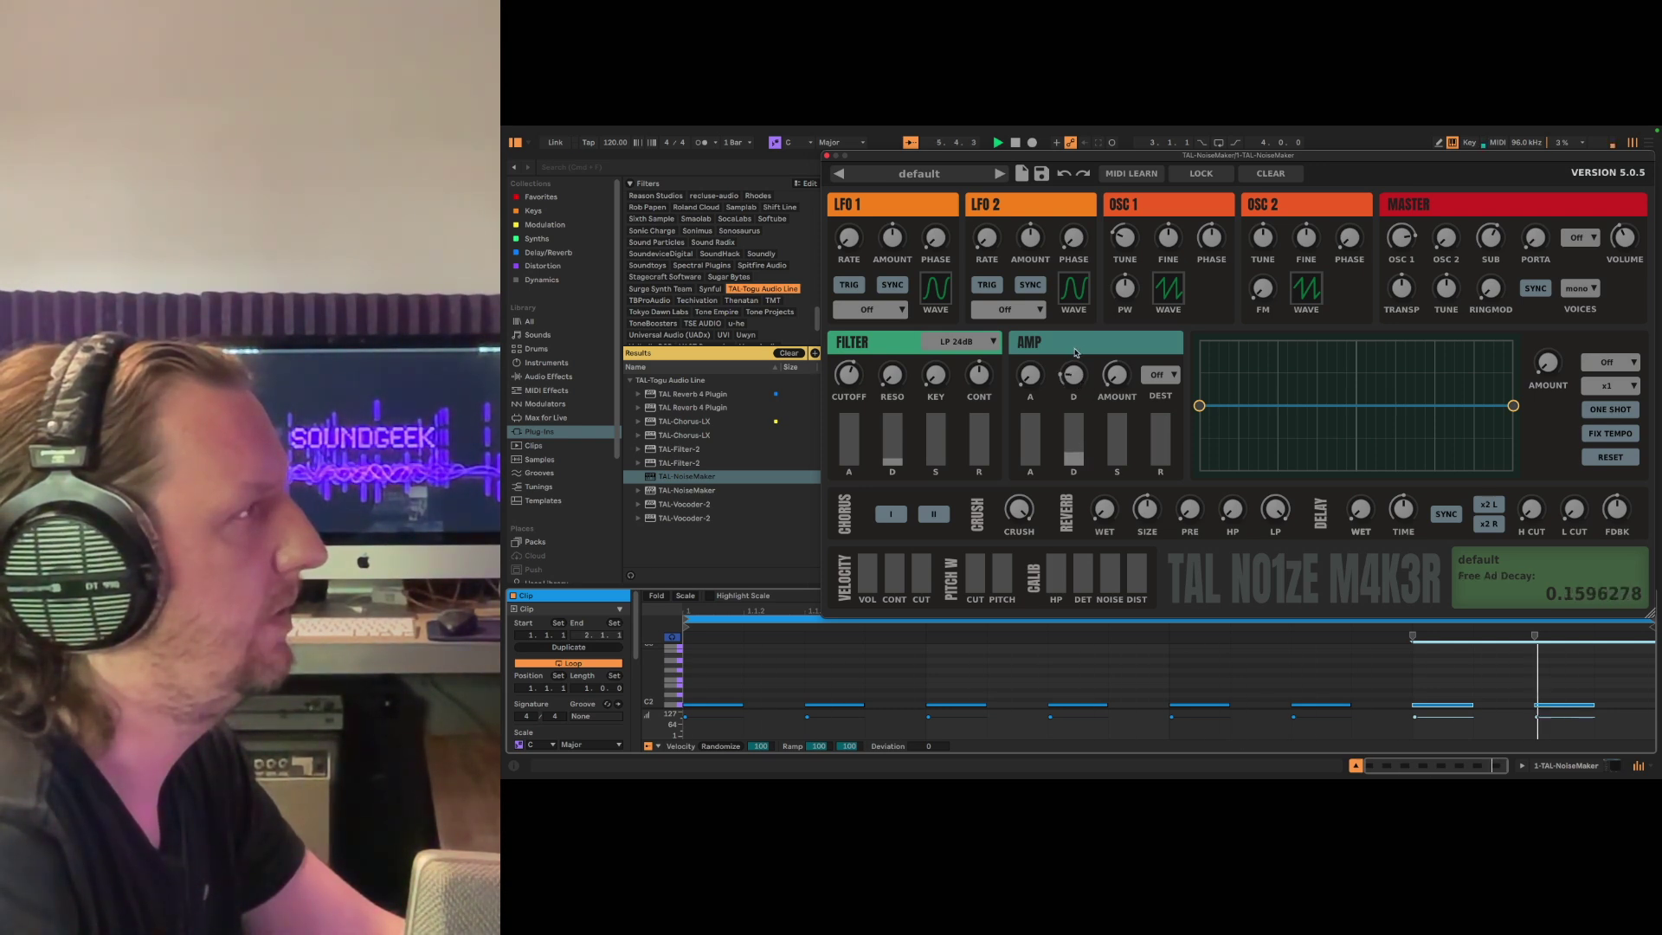
drag(1122, 378, 1079, 447)
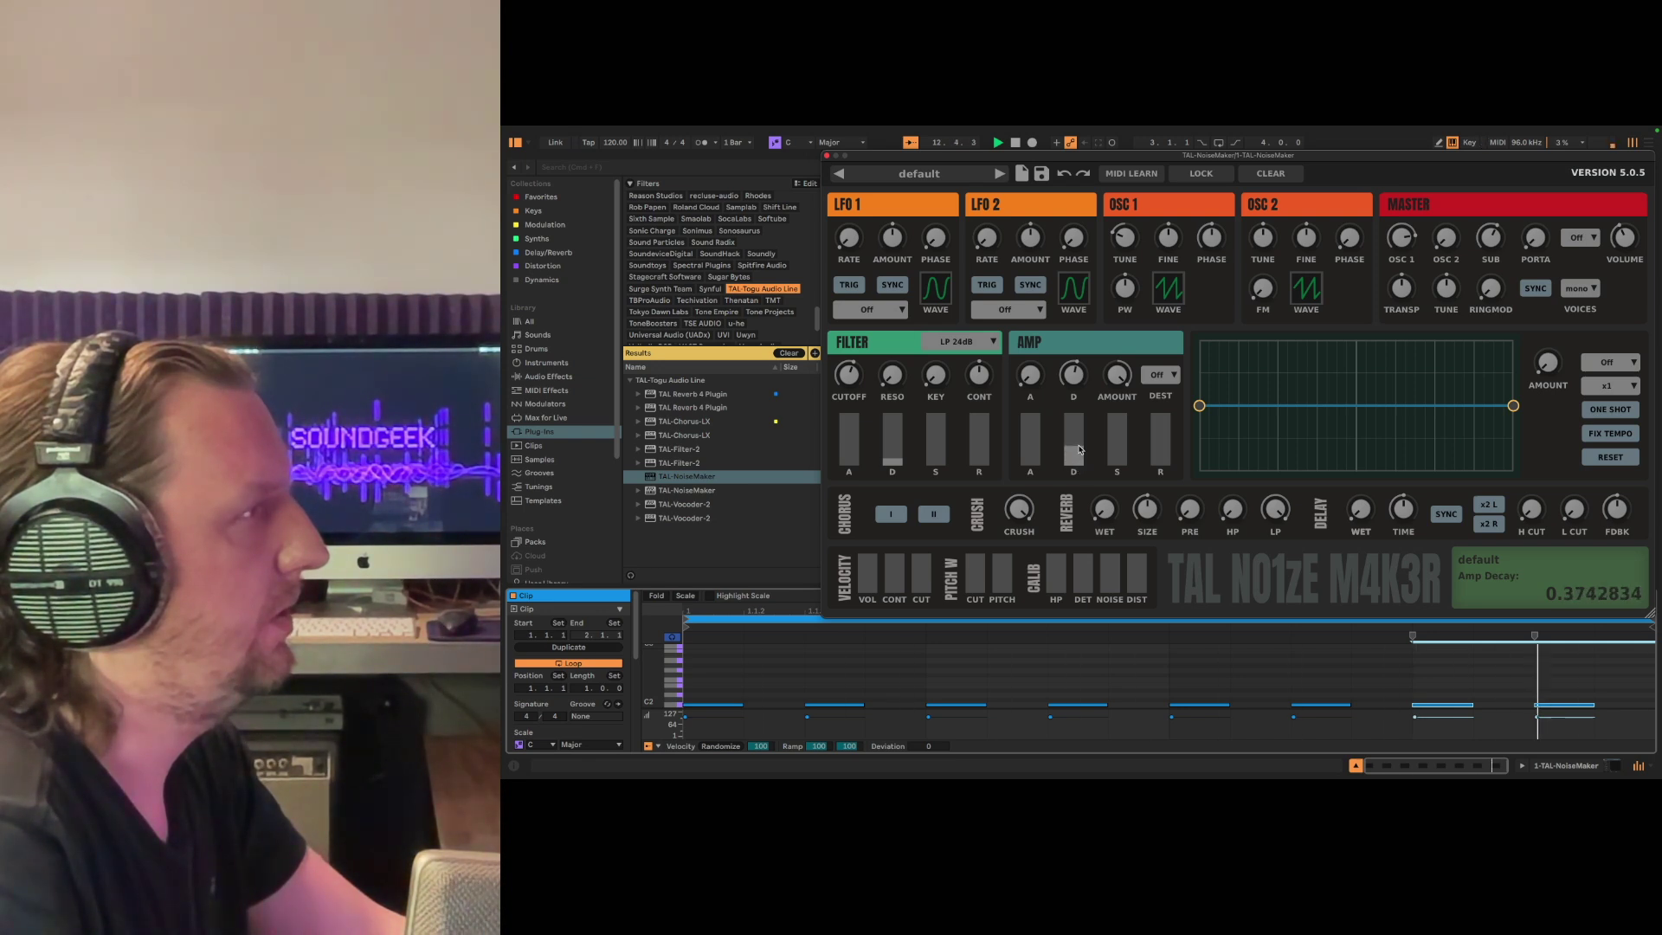
key(space)
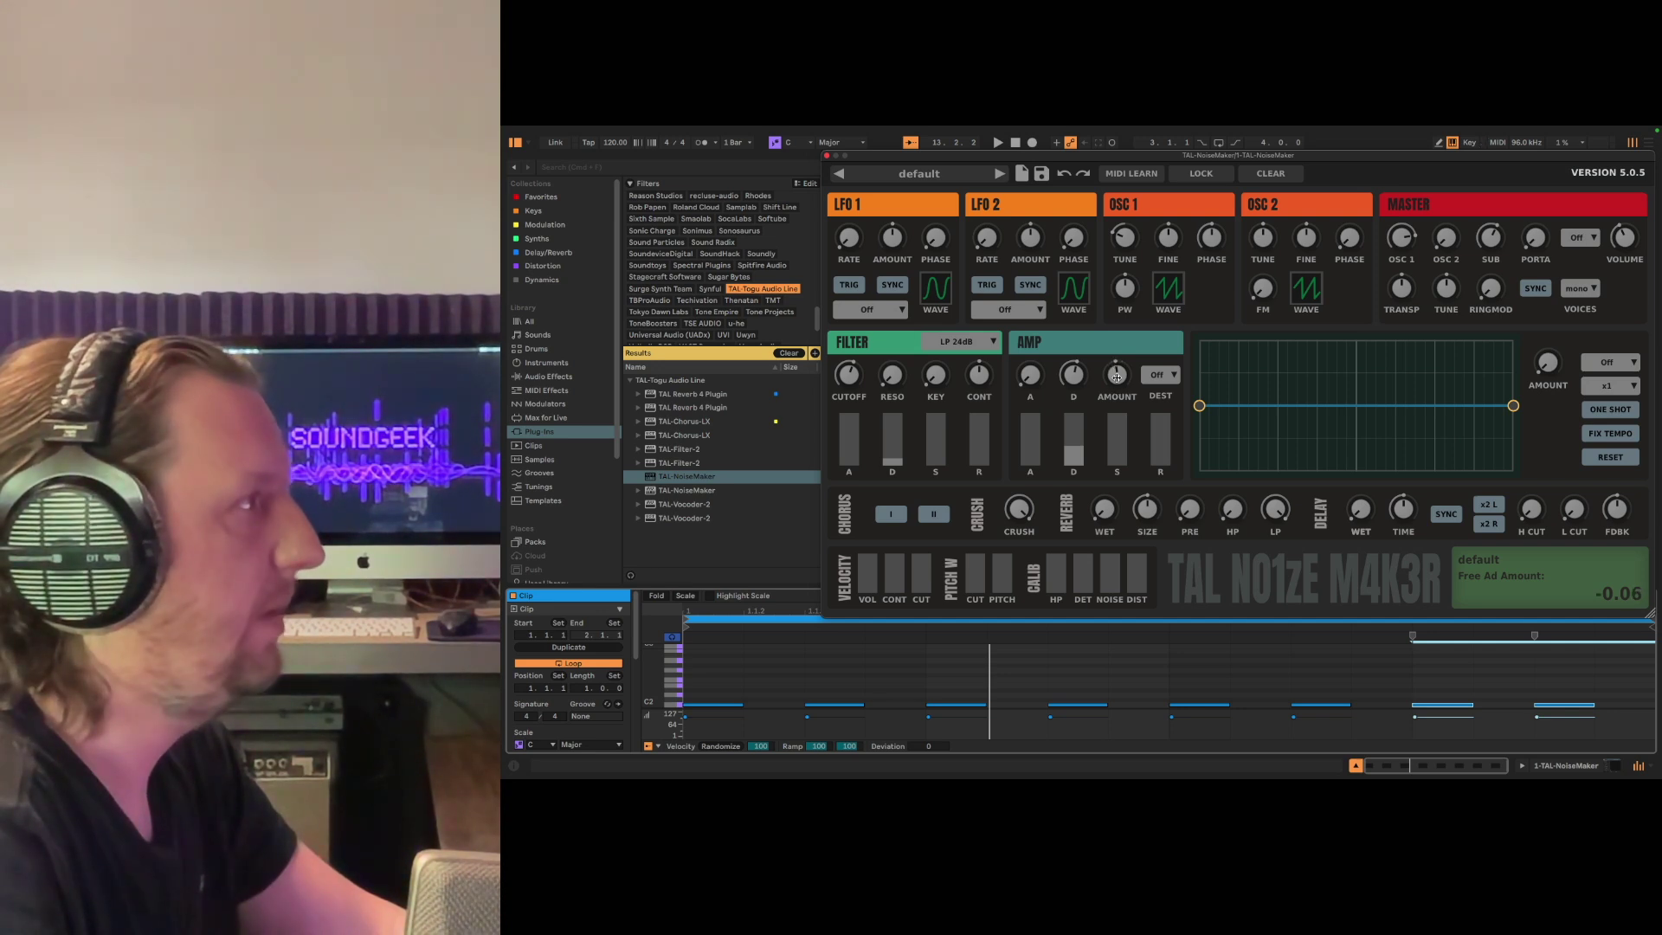
Step: Check the amp section's modulation destinations, keep the setting Off, and shorten the amp decay slightly during playback
click(1158, 375)
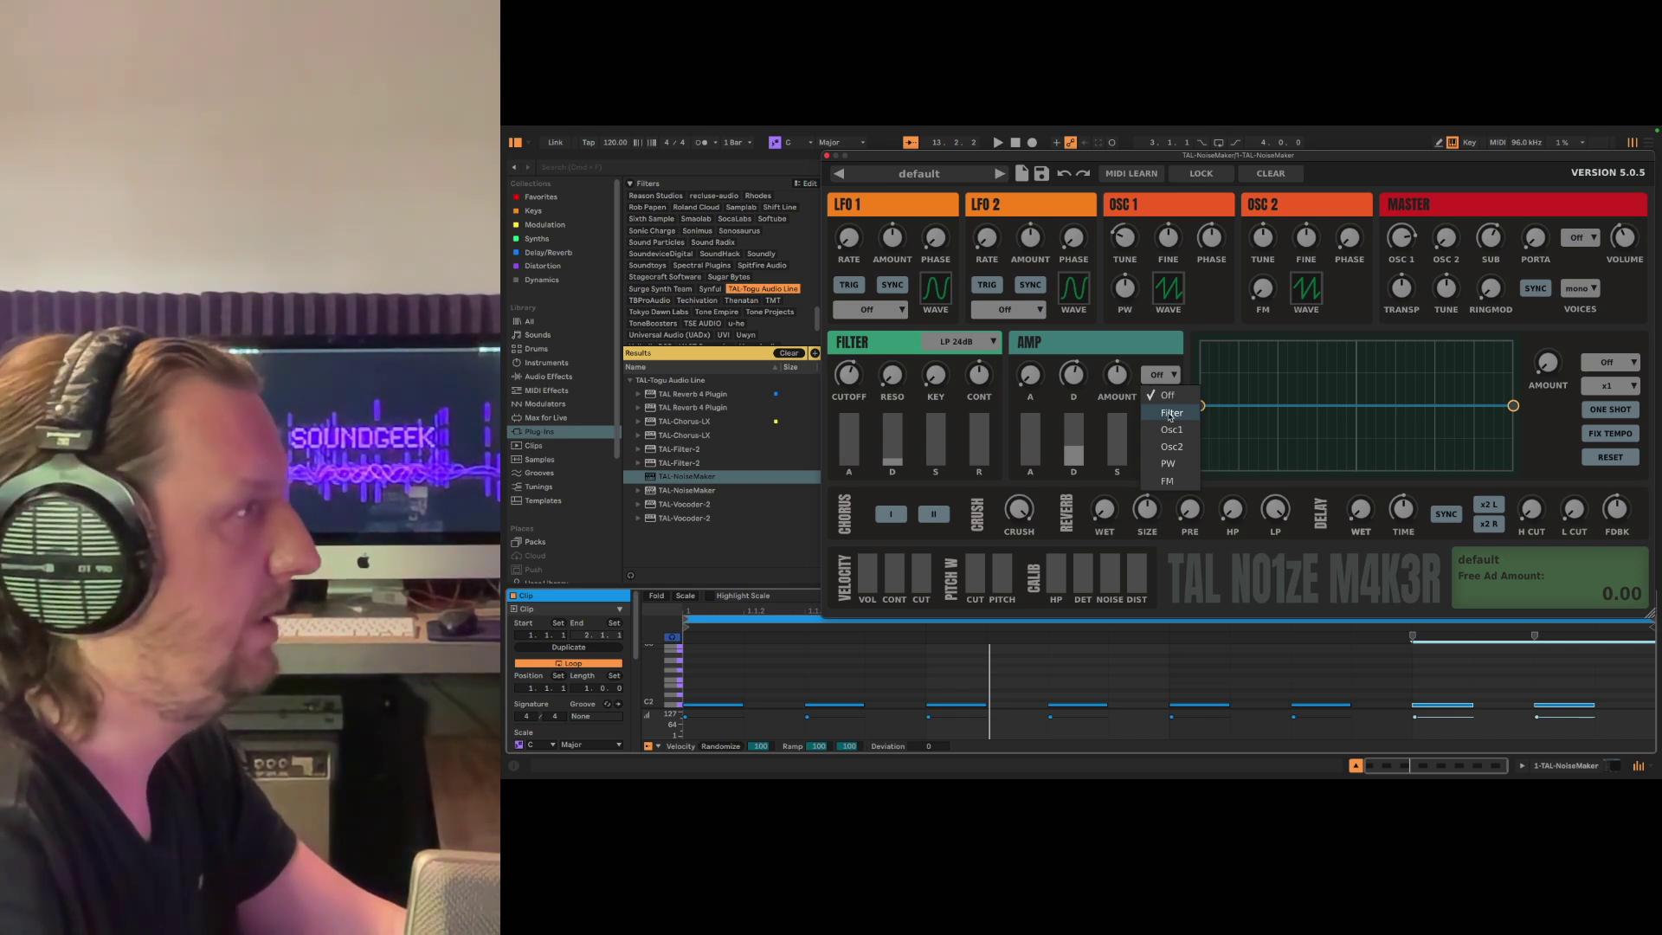
click(1153, 360)
key(space)
drag(1077, 448, 1077, 451)
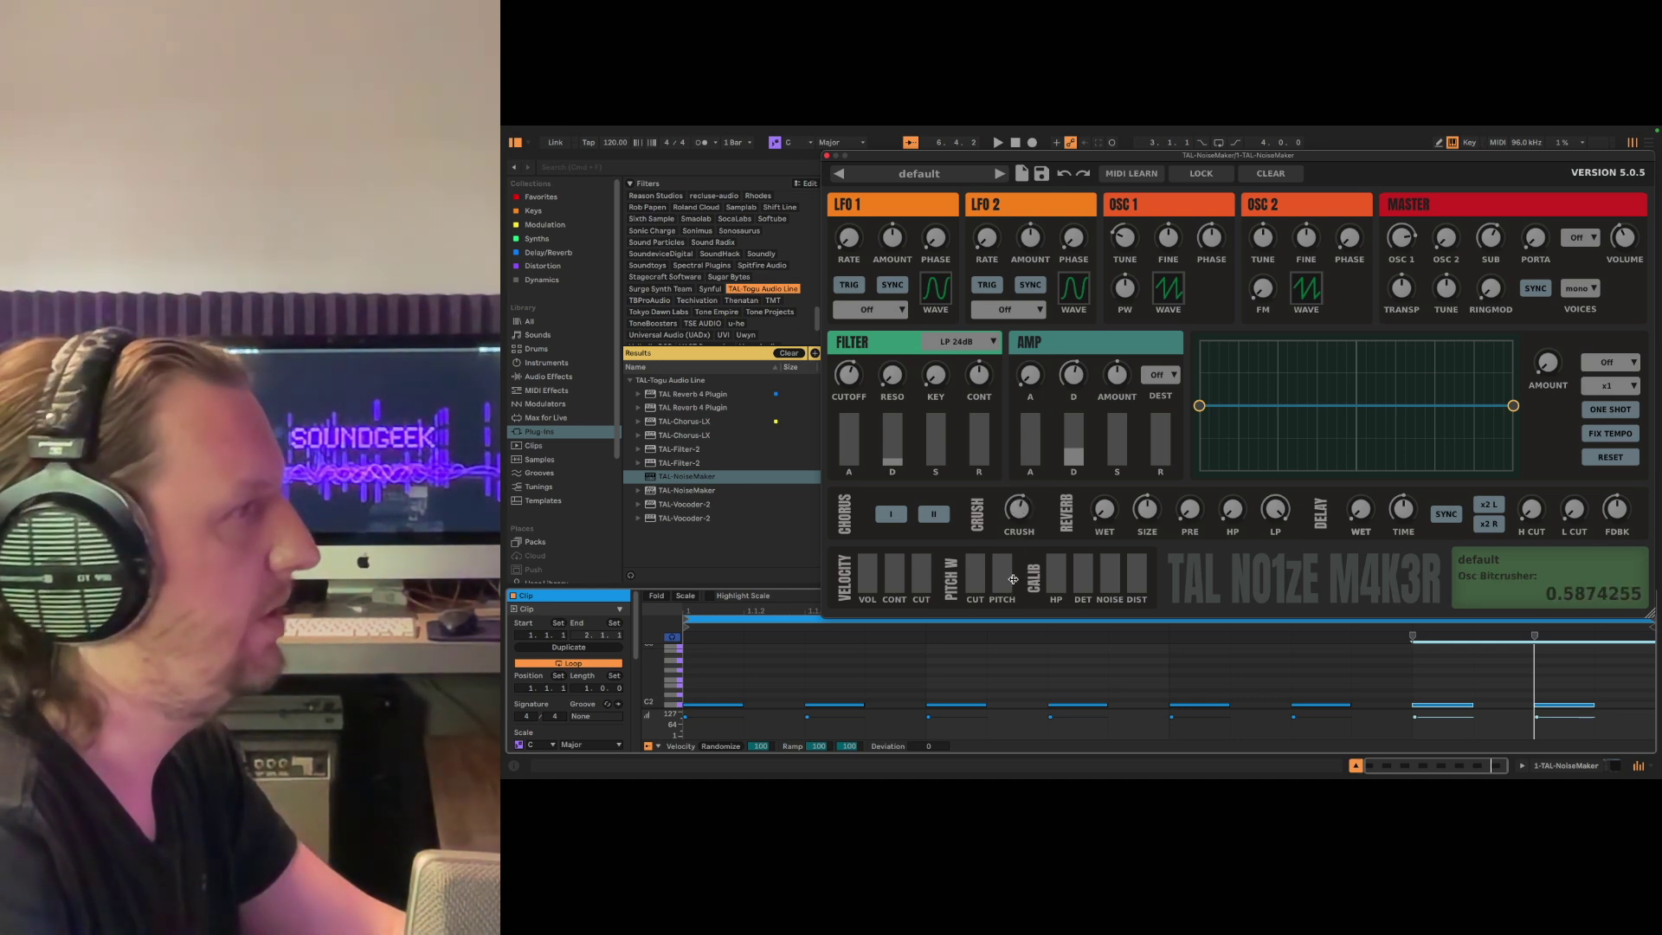
Step: Audition bitcrusher amounts between low settings of about 0.3 and the maximum of 1 while the loop plays
key(space)
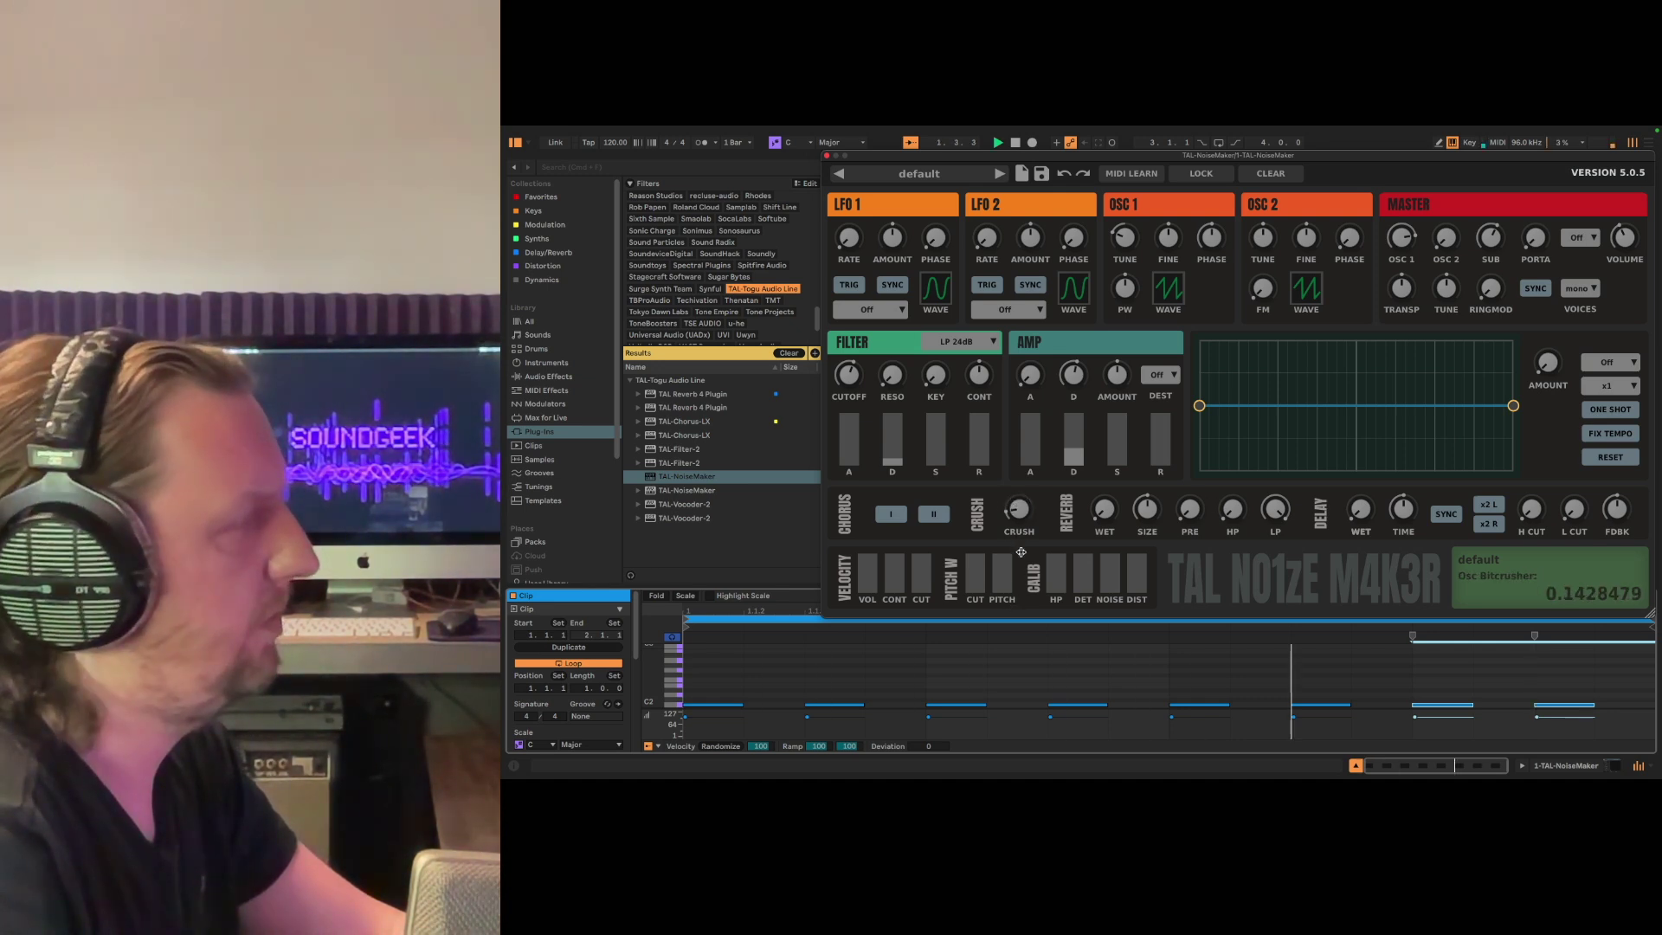
drag(1023, 559, 1028, 495)
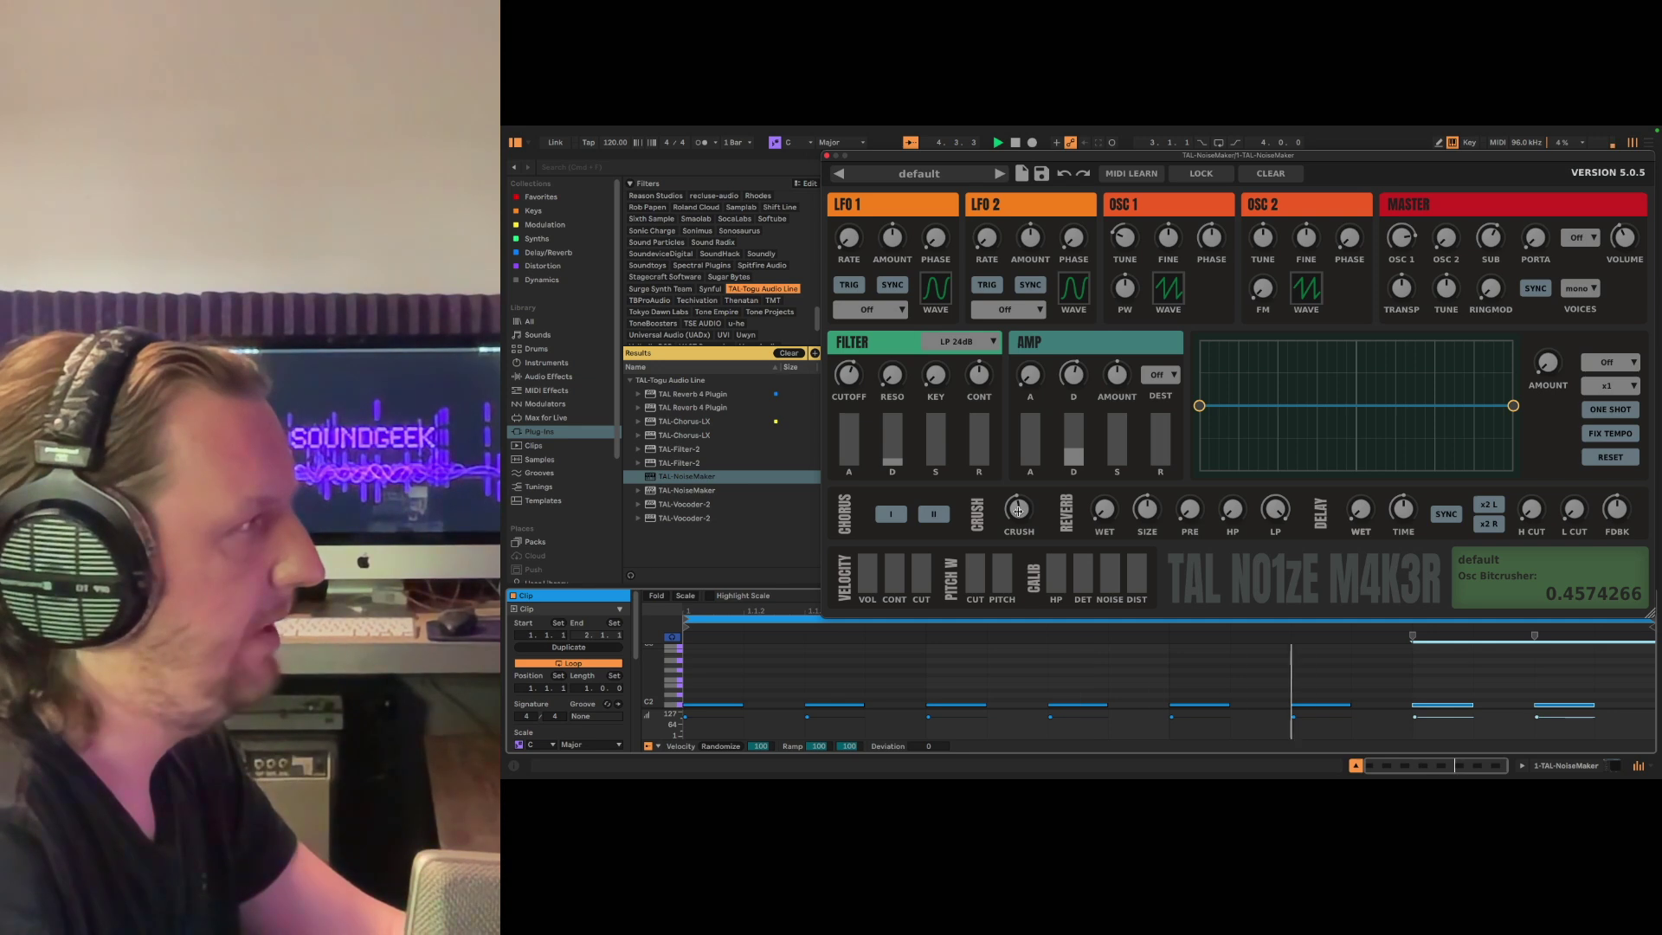
drag(1020, 508, 1024, 492)
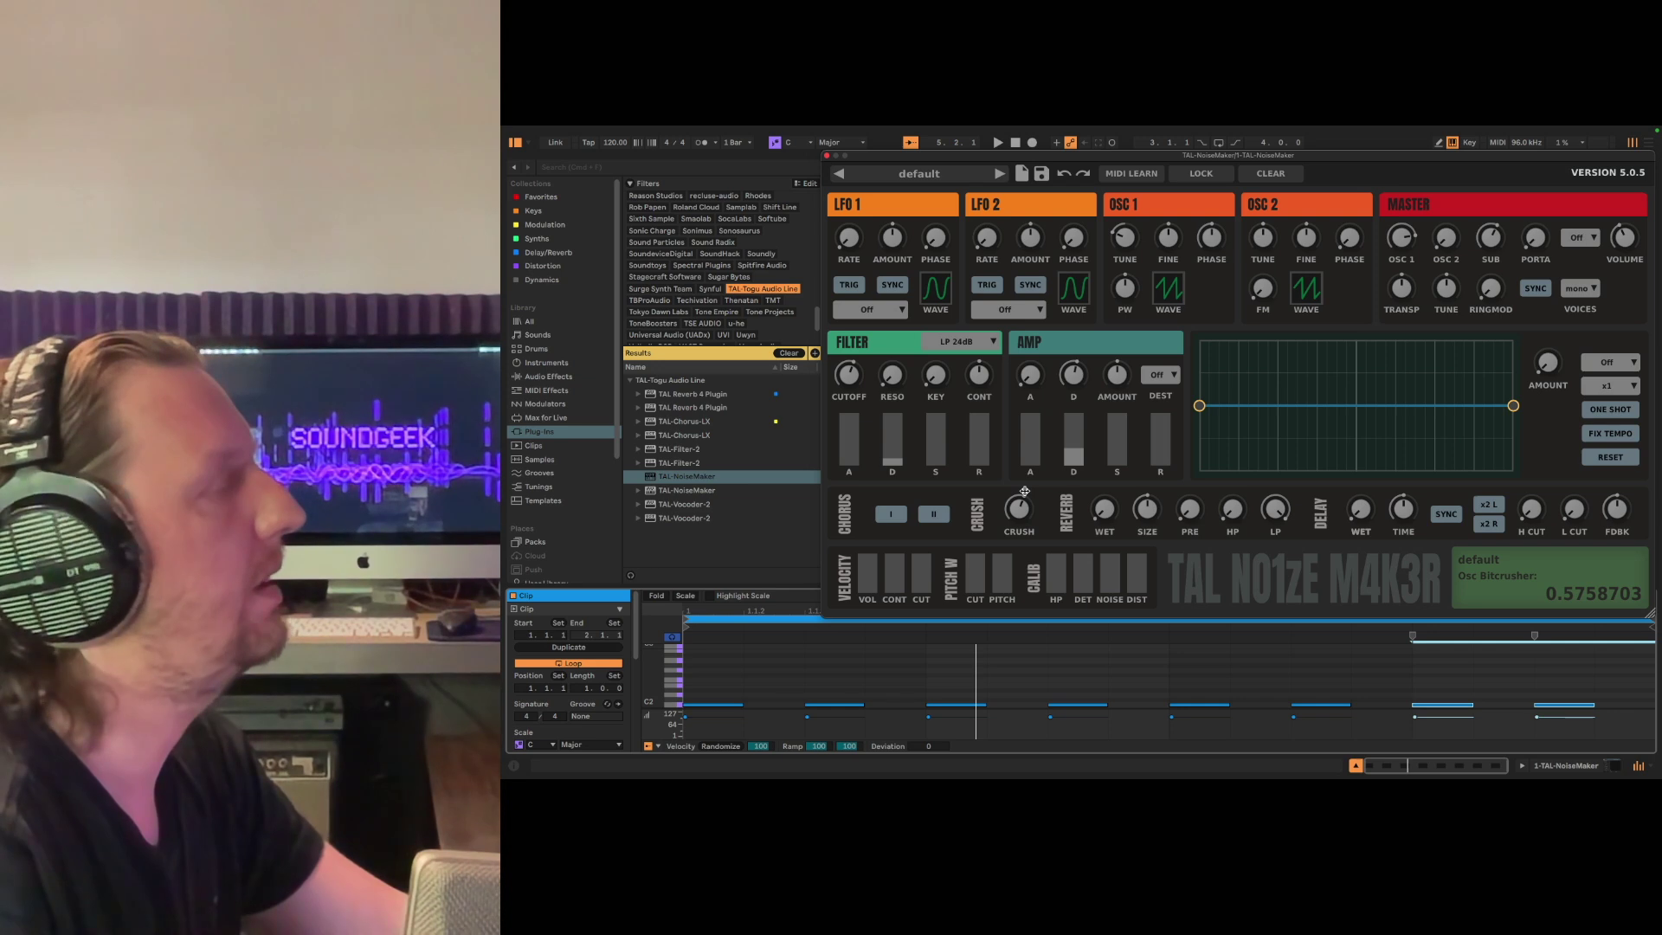
drag(1027, 484, 1028, 479)
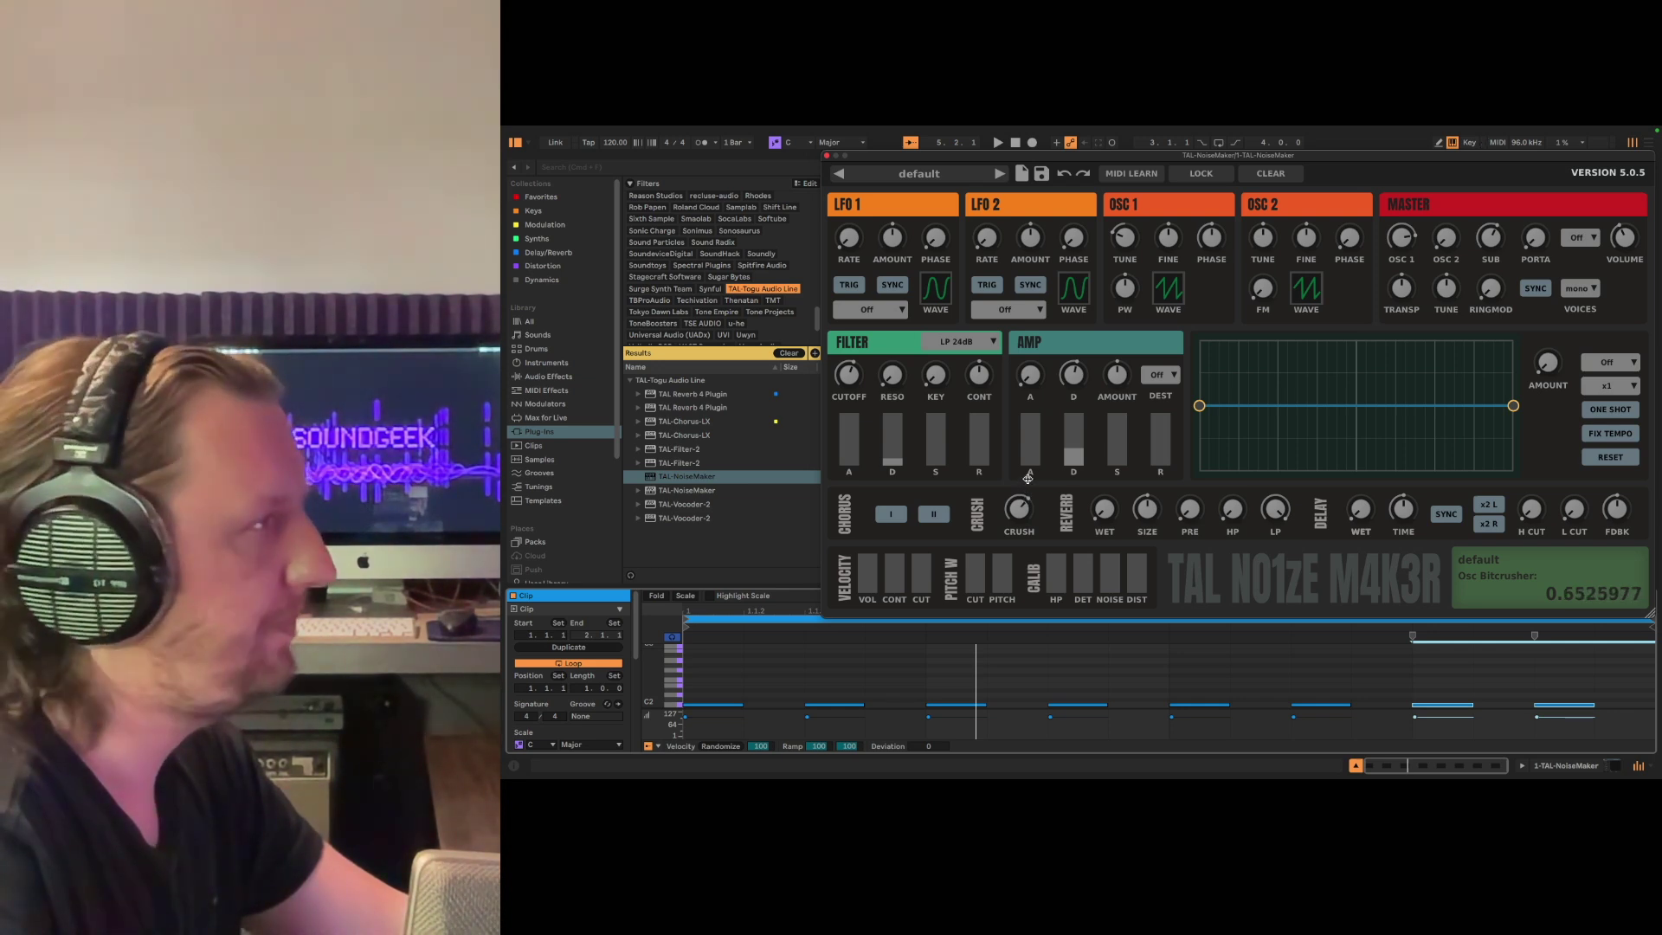
key(space)
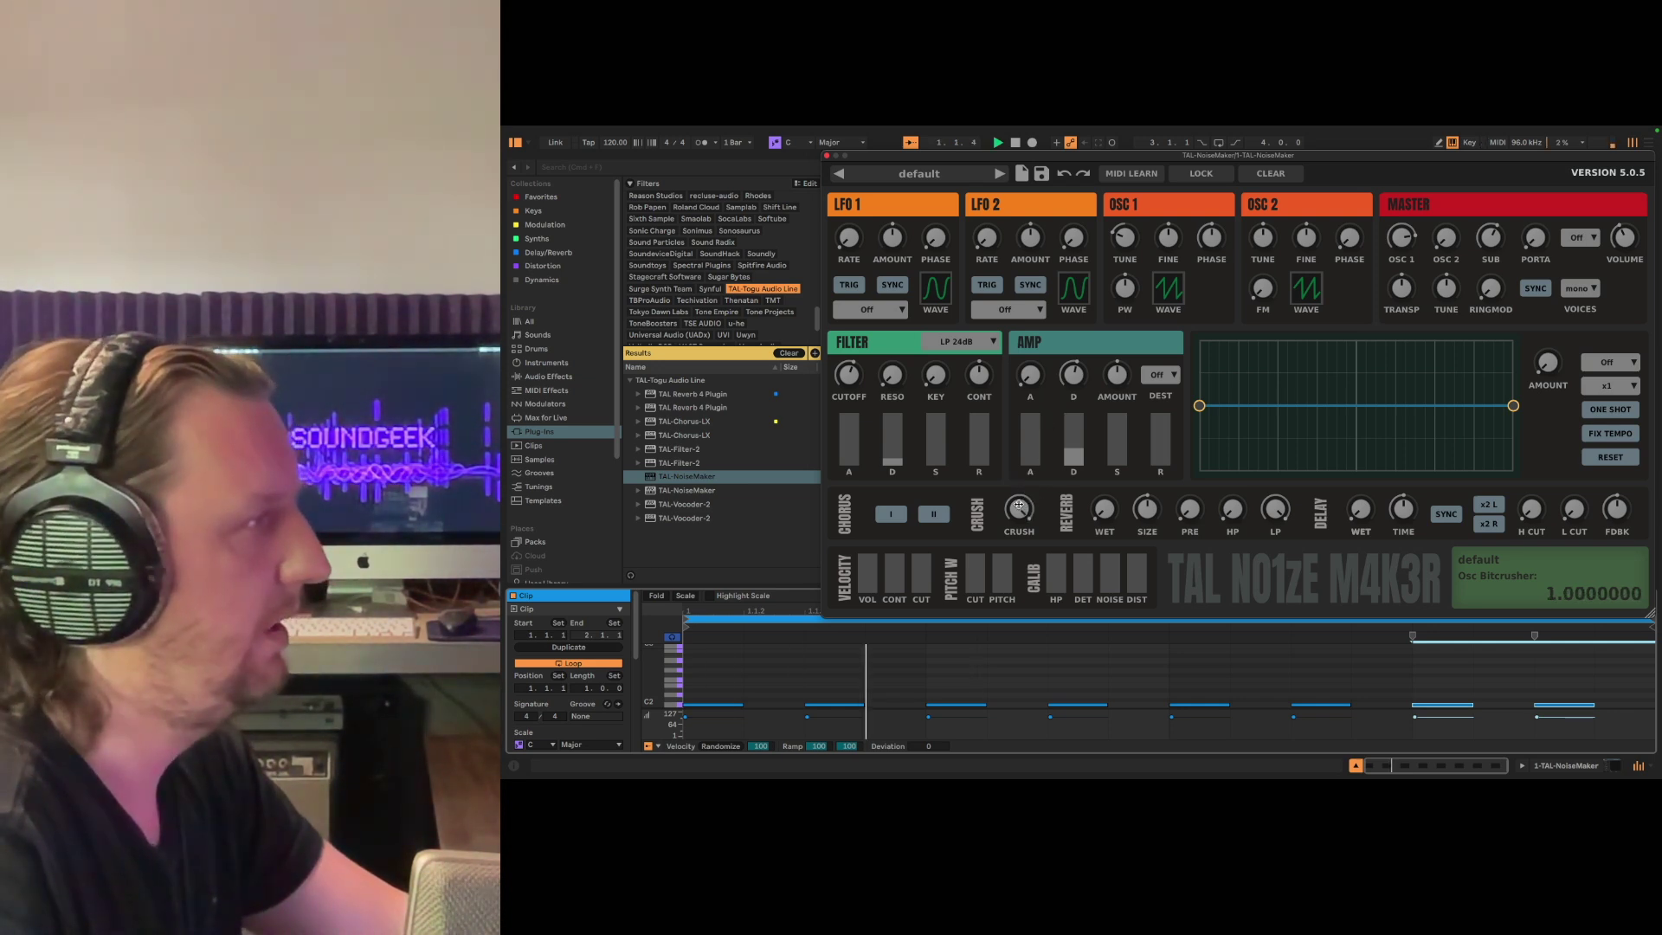
drag(1019, 506, 1008, 618)
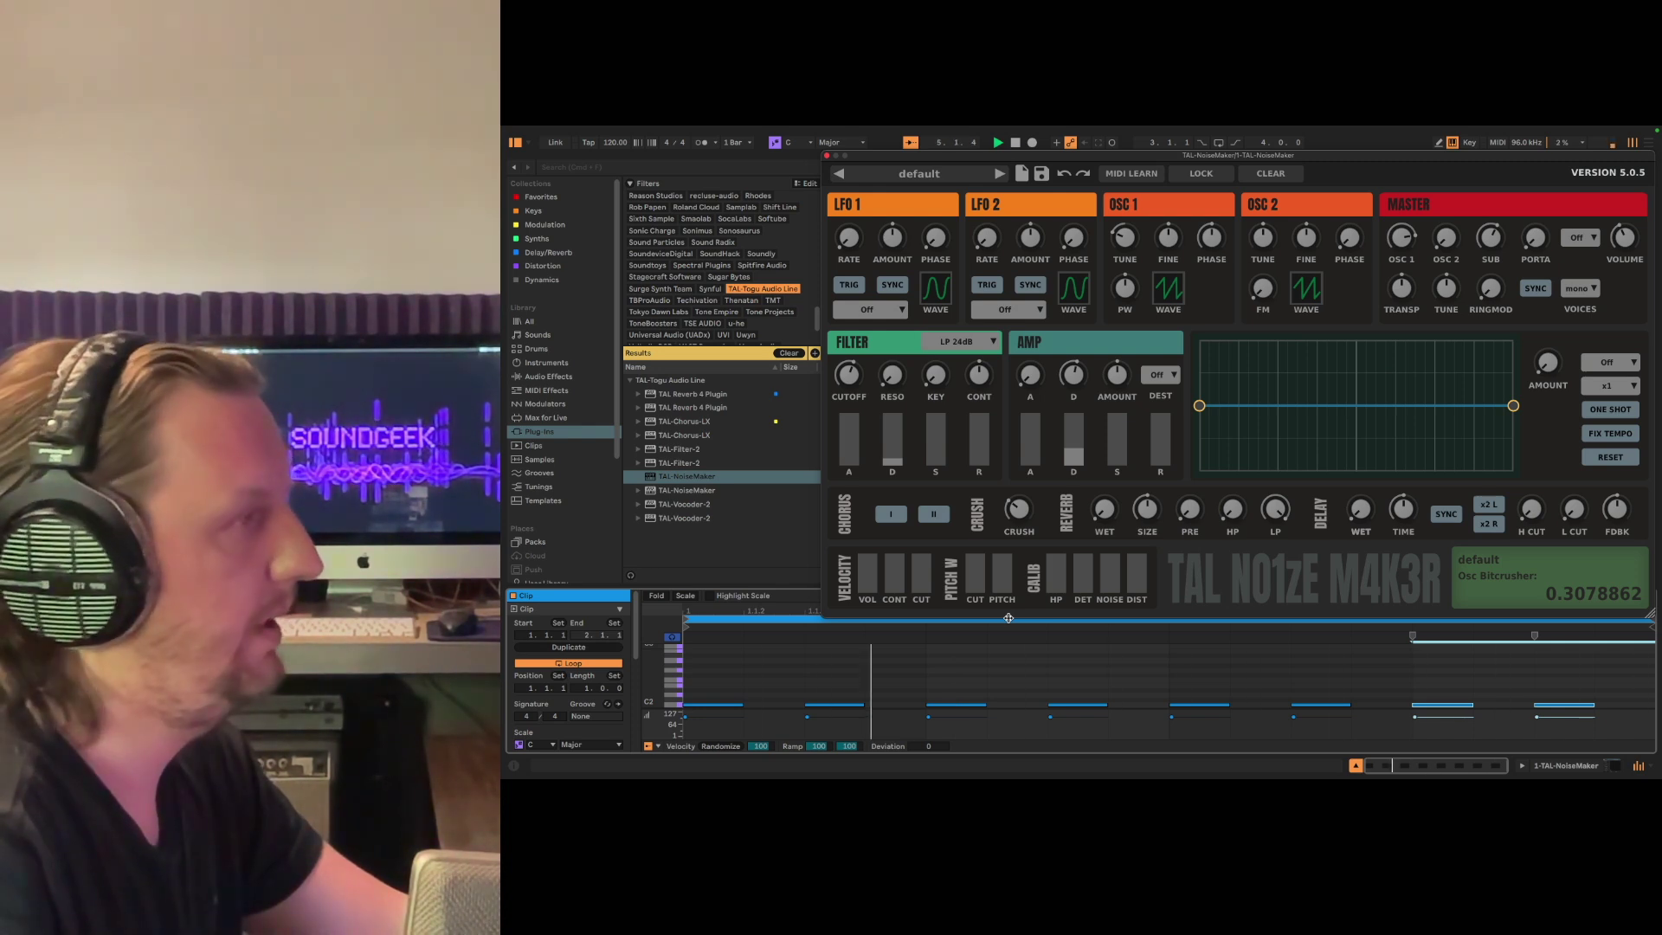
drag(1009, 618, 1019, 500)
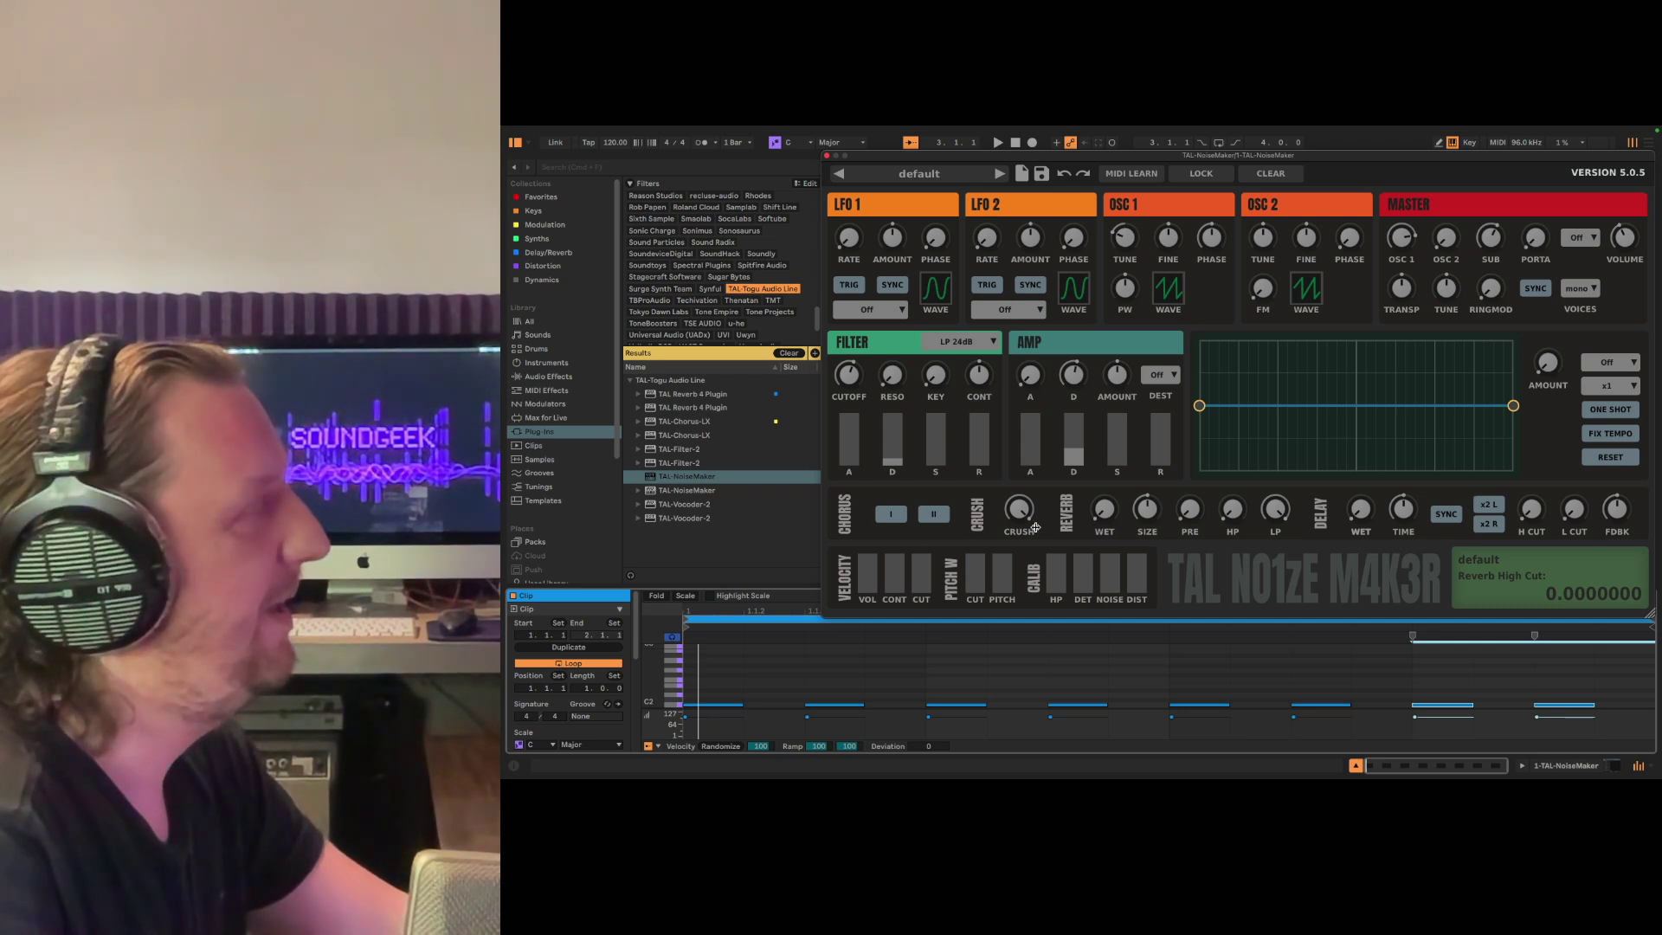
key(space)
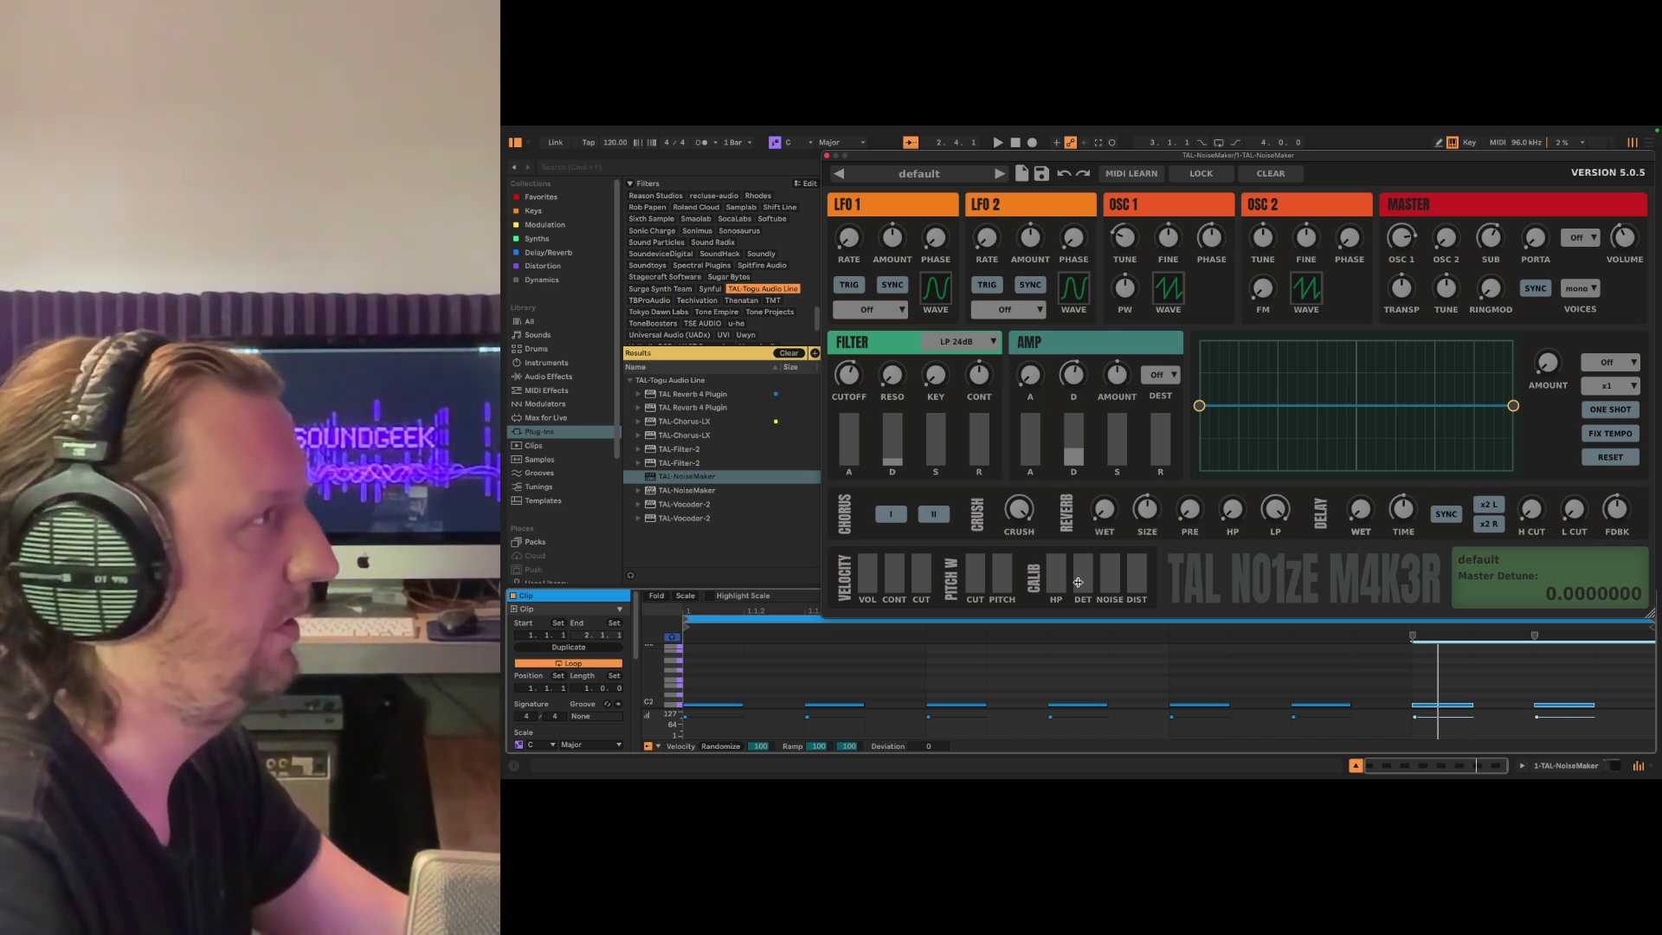
Step: Examine the preset list and the preset browser's banks and categories, and close them without loading a preset
click(983, 174)
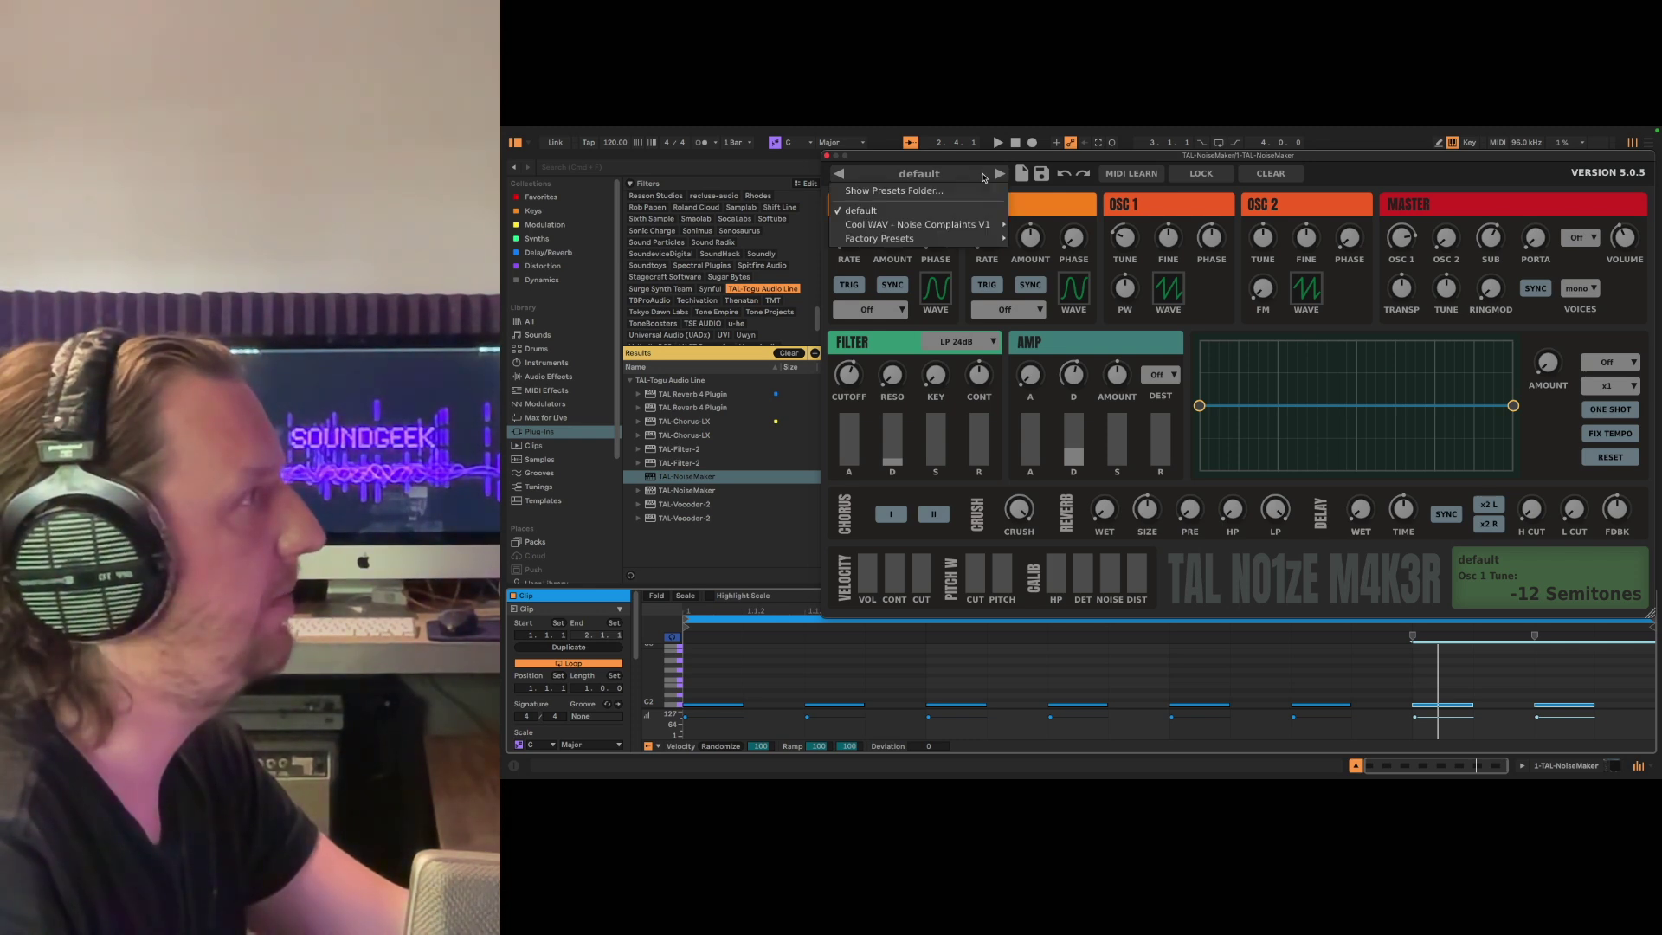
click(984, 177)
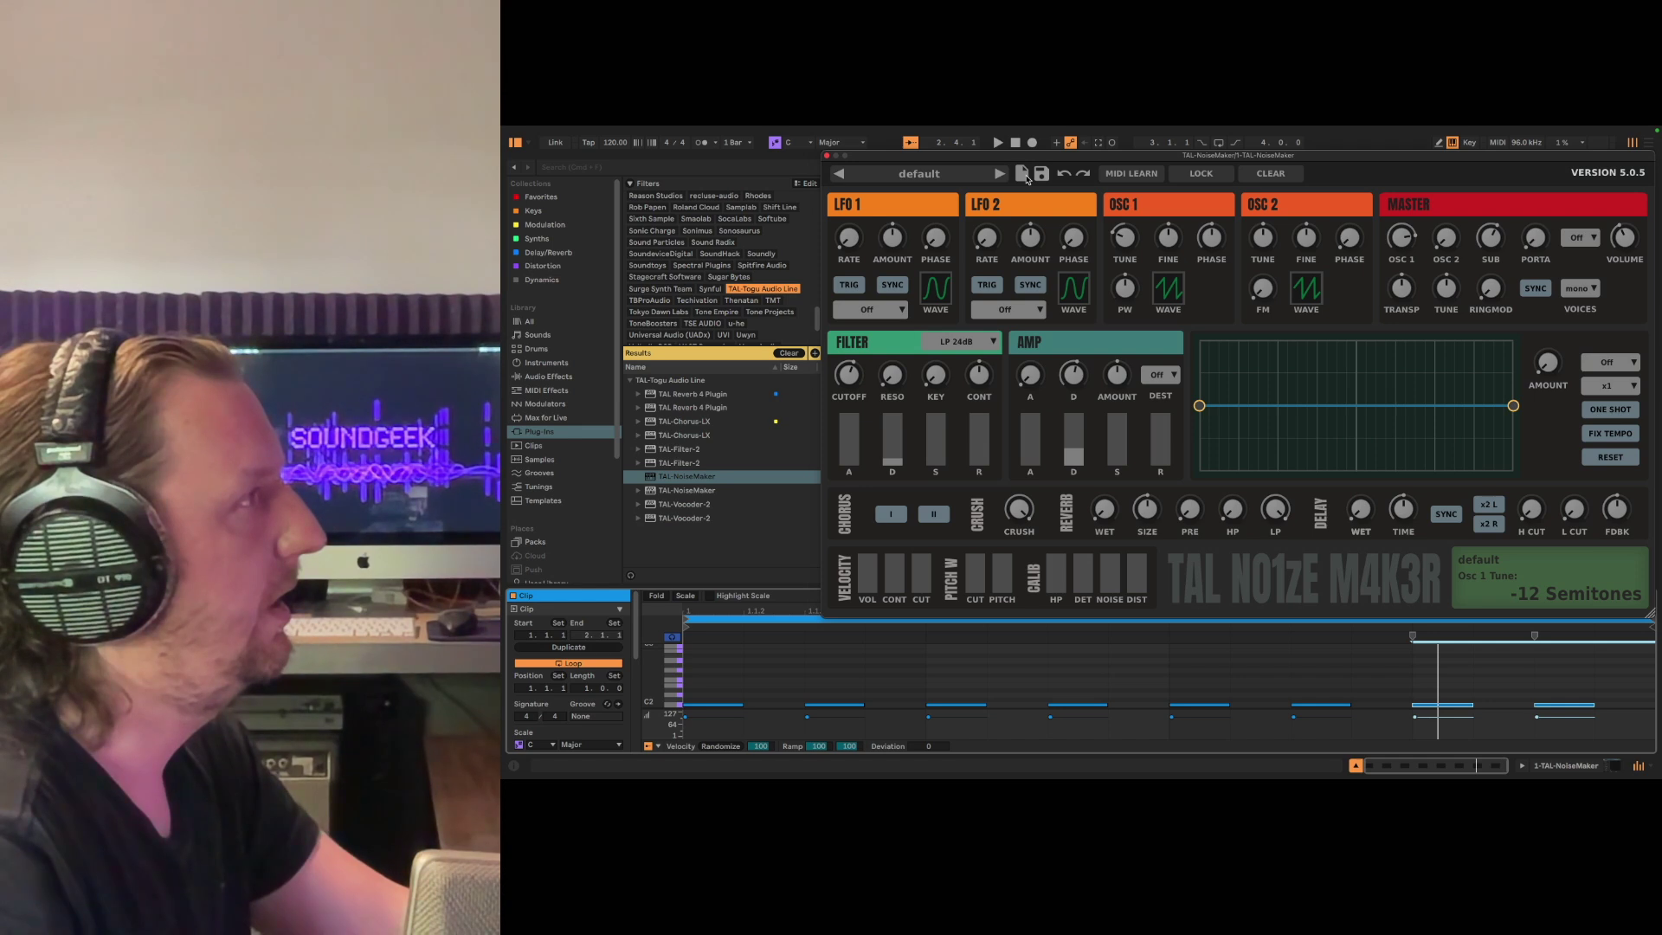
click(1024, 174)
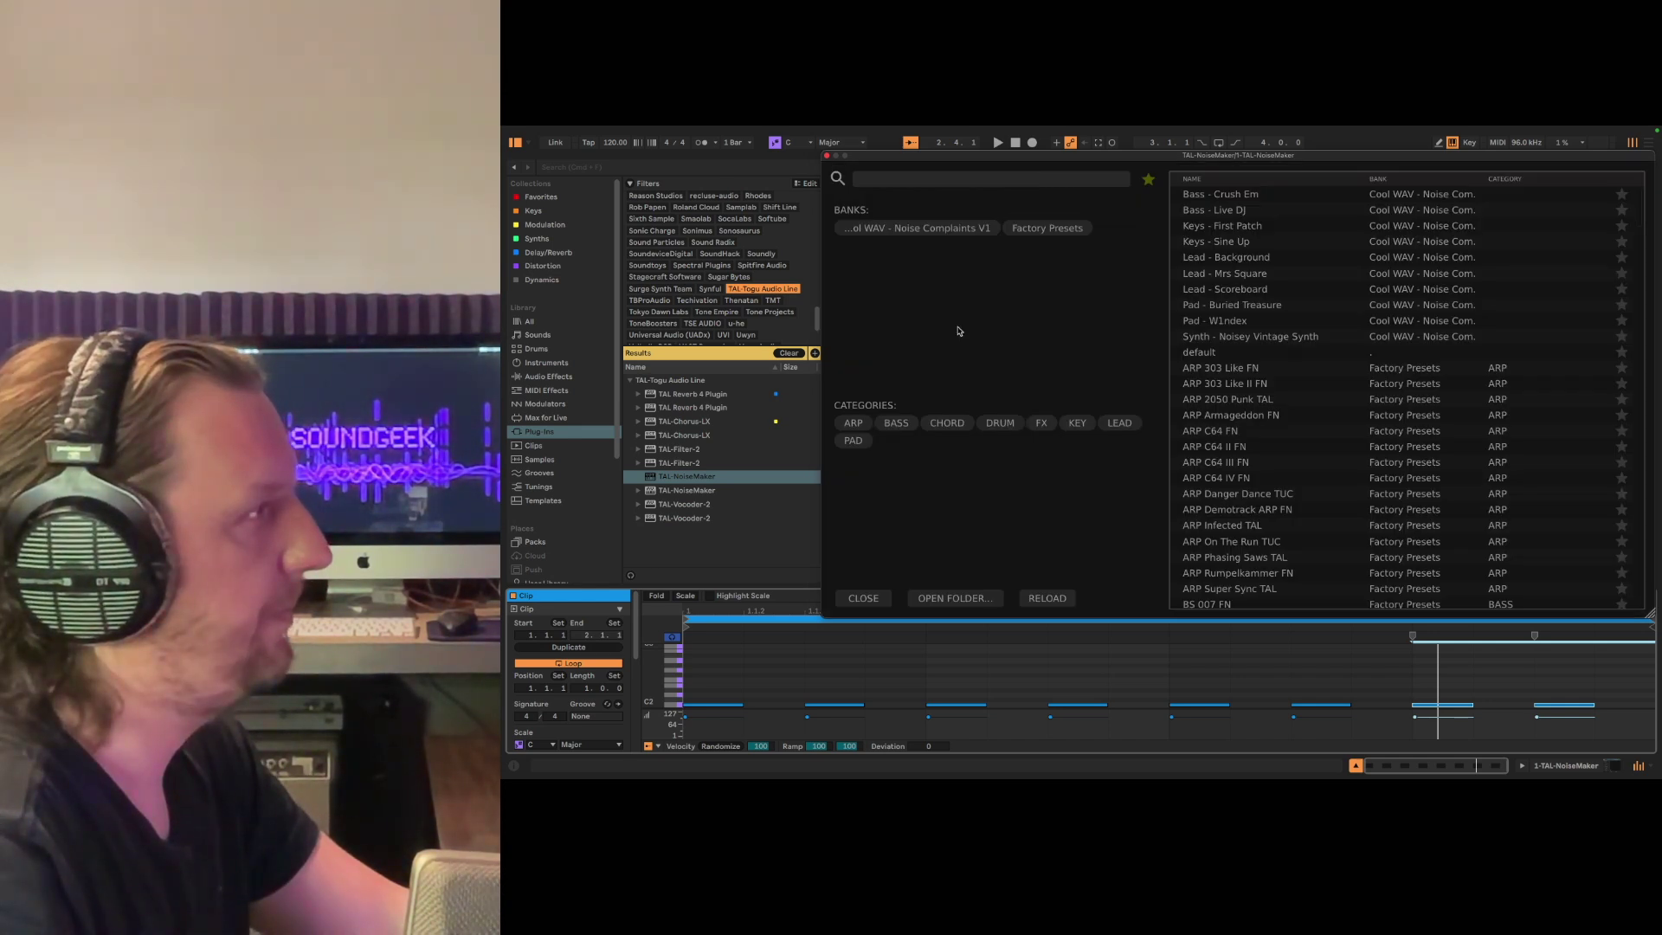
click(864, 598)
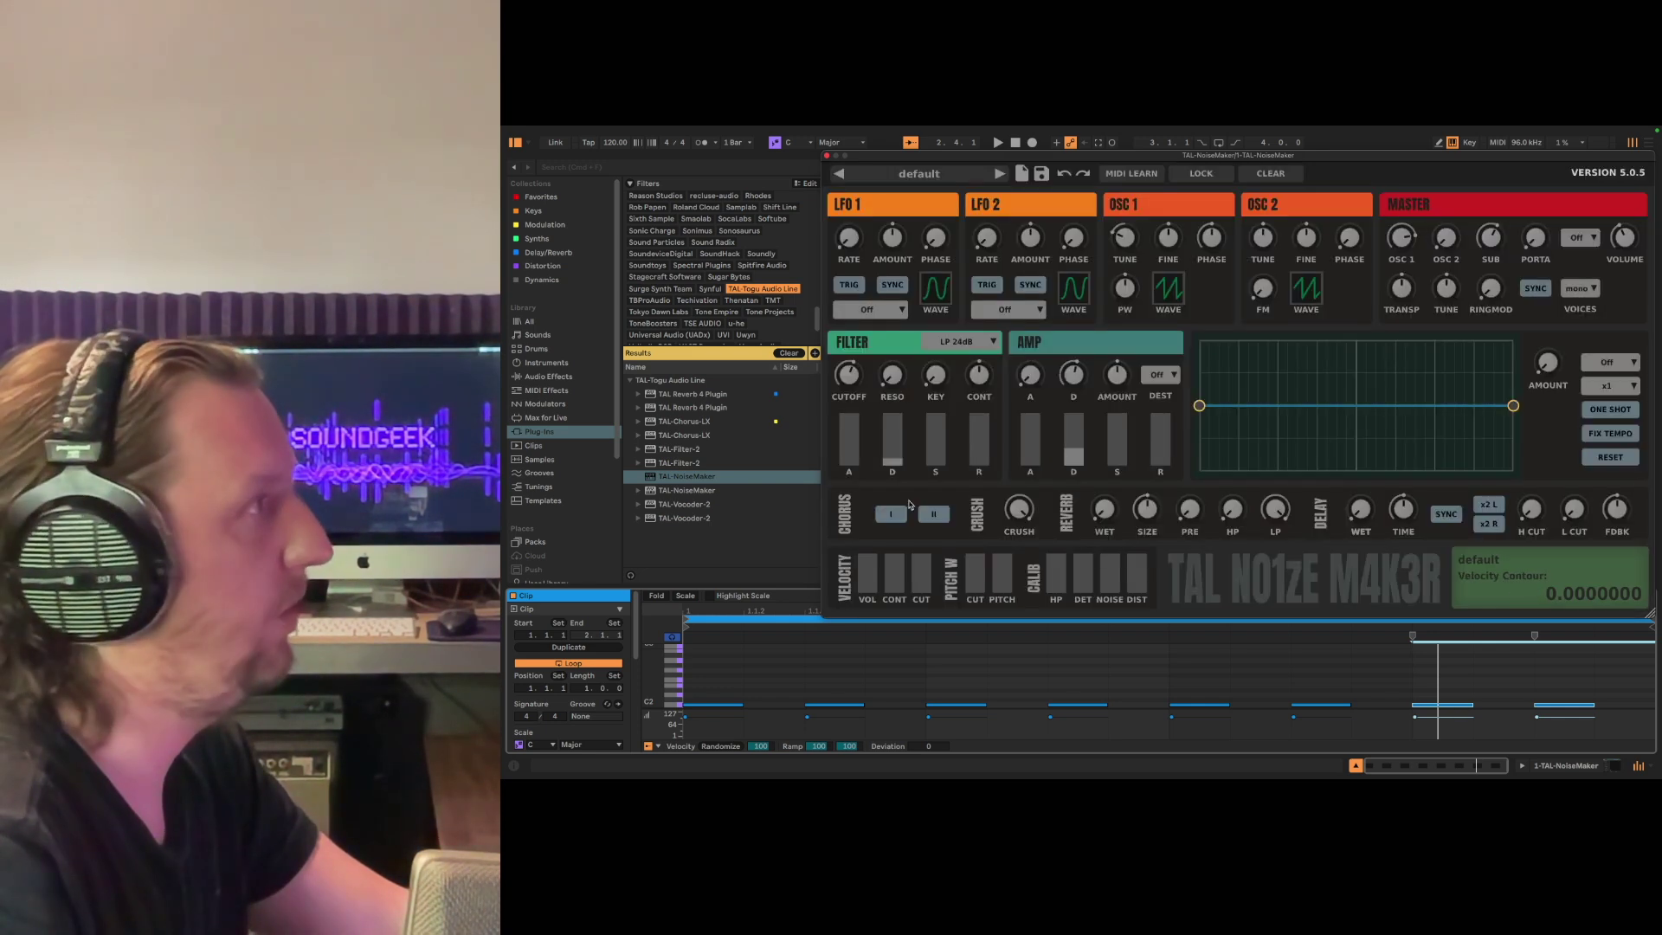
Step: Start saving the current sound as a preset and create a personal folder, named after its author, inside the presets folder
click(1042, 173)
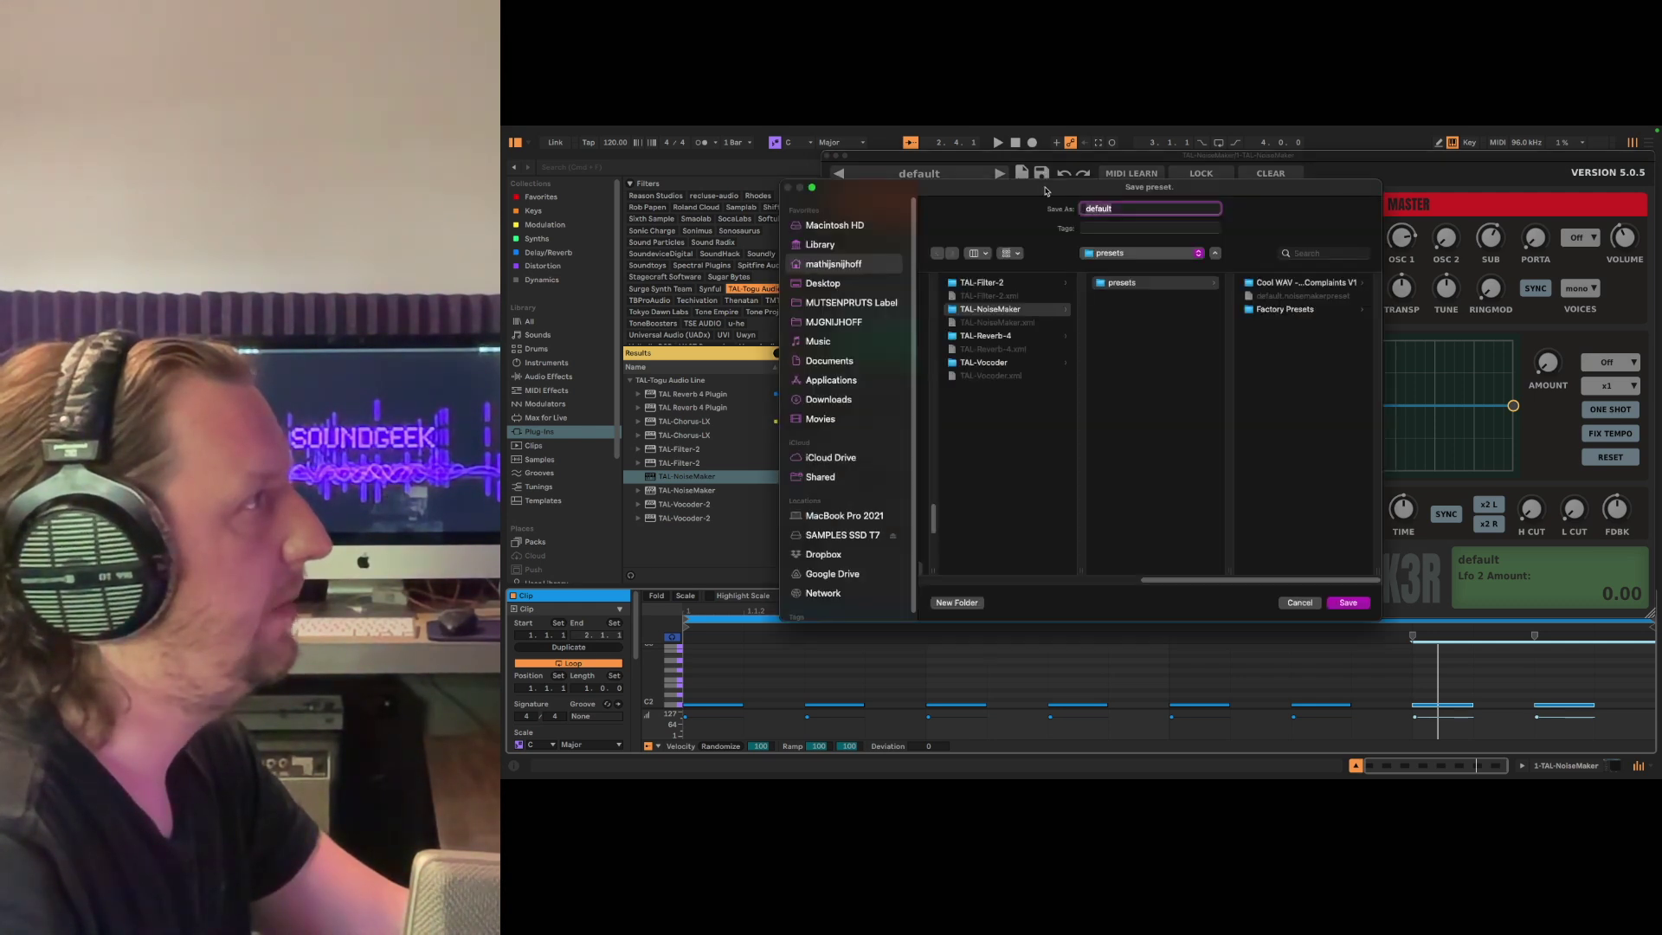
drag(1069, 186, 1042, 299)
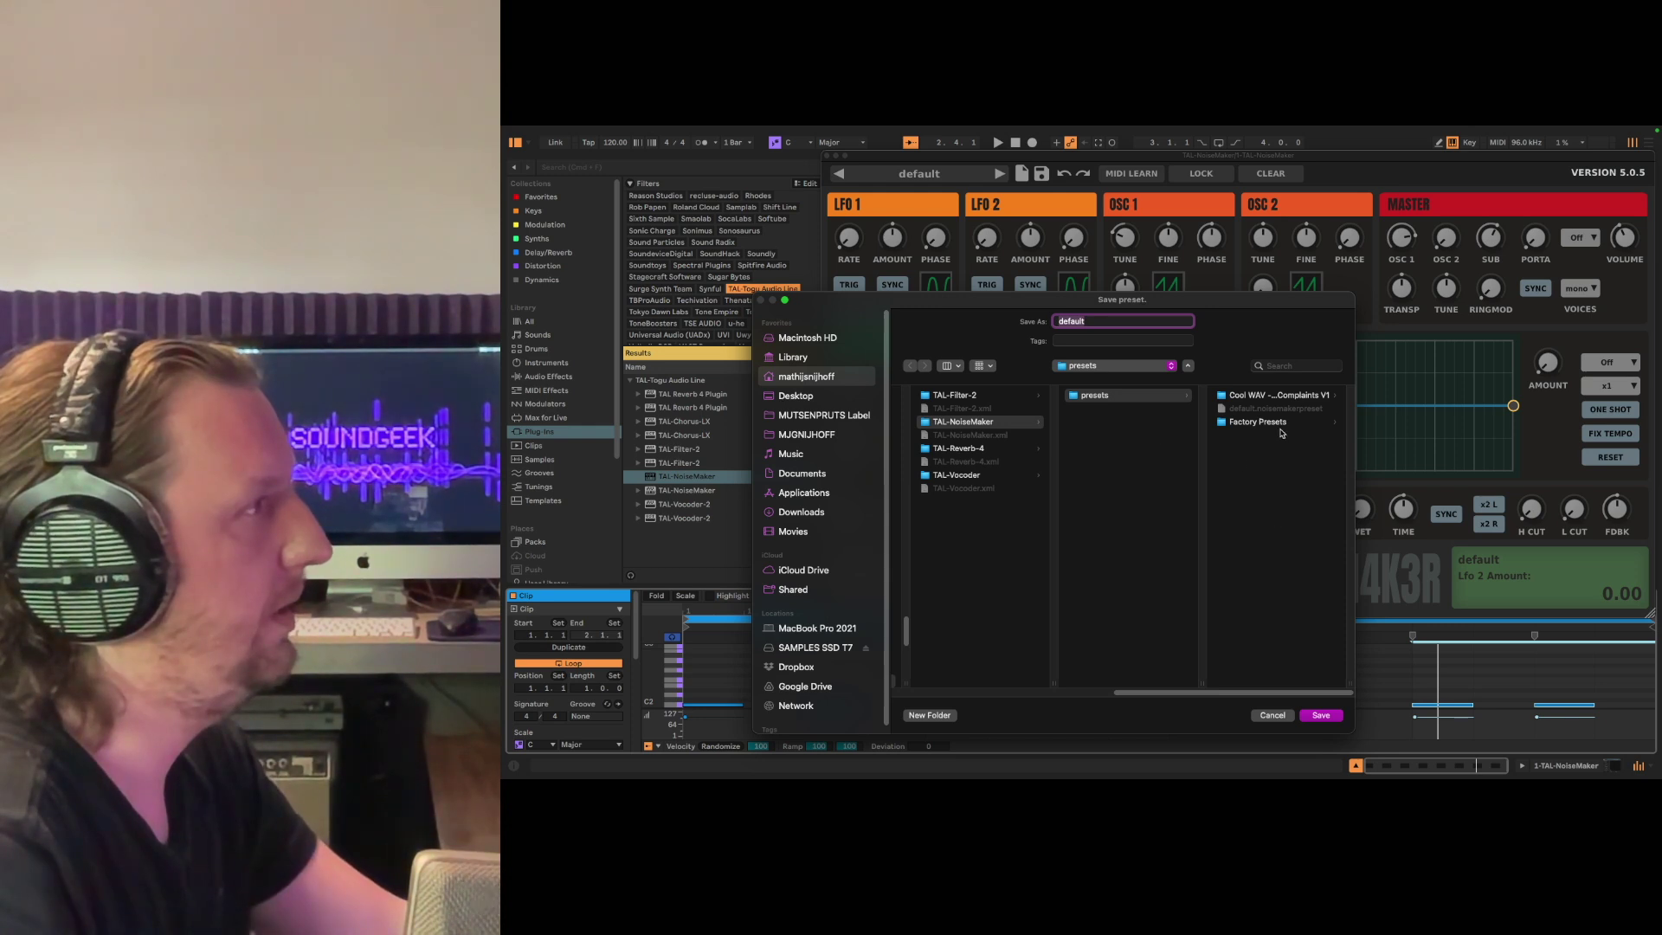
click(1141, 598)
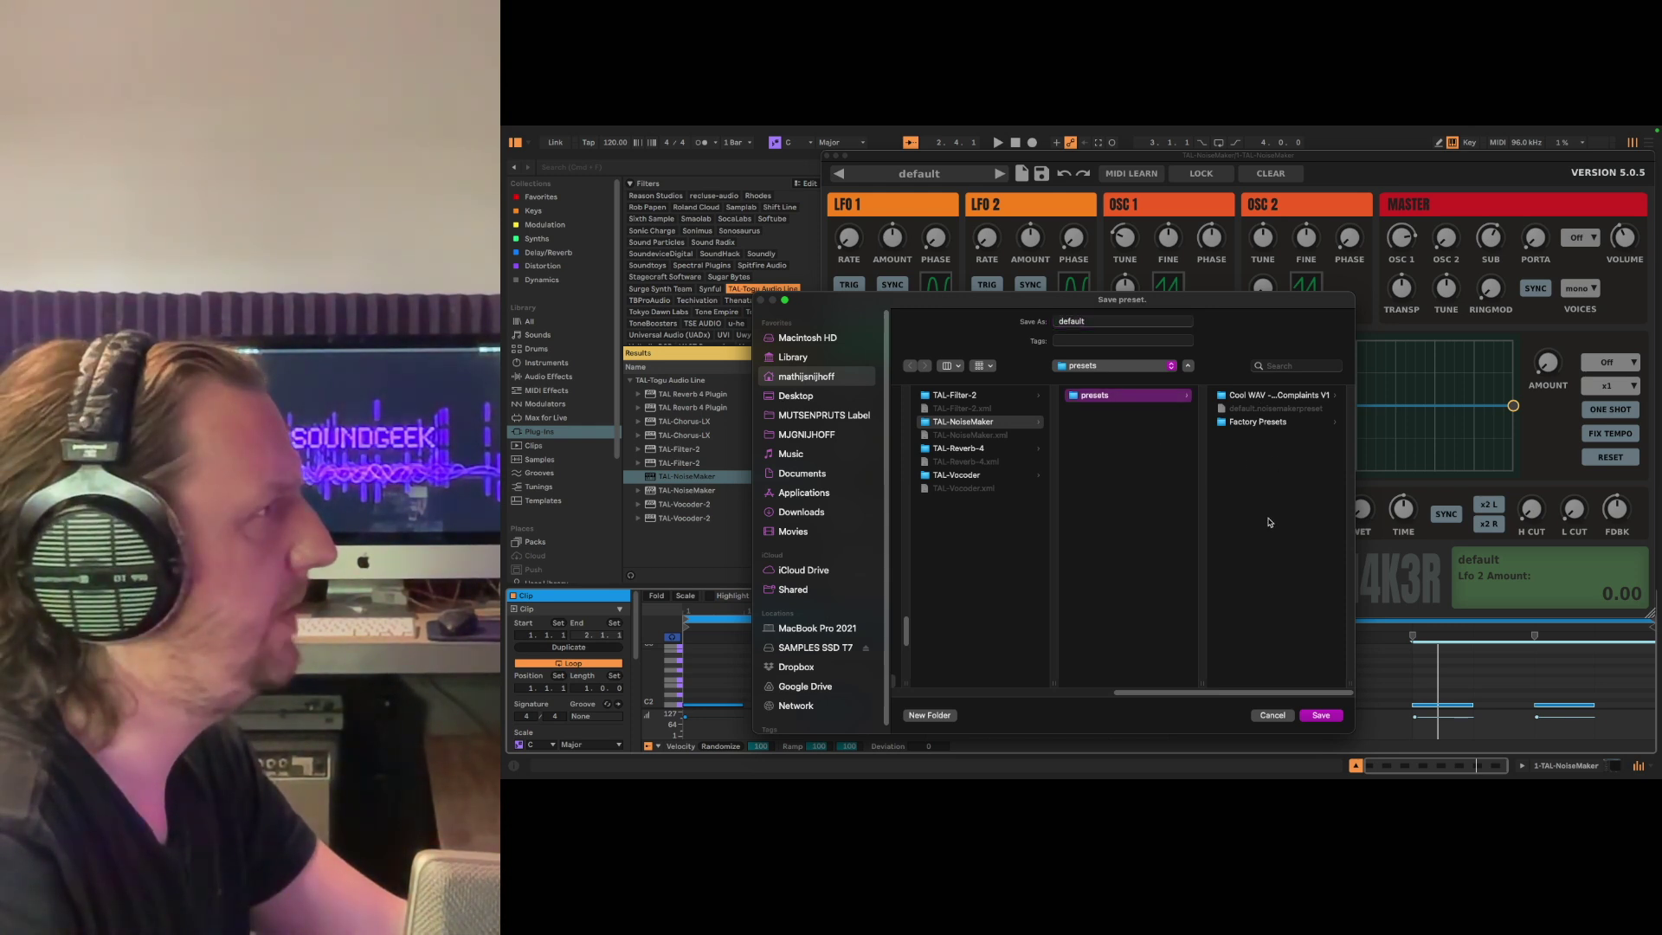
click(930, 715)
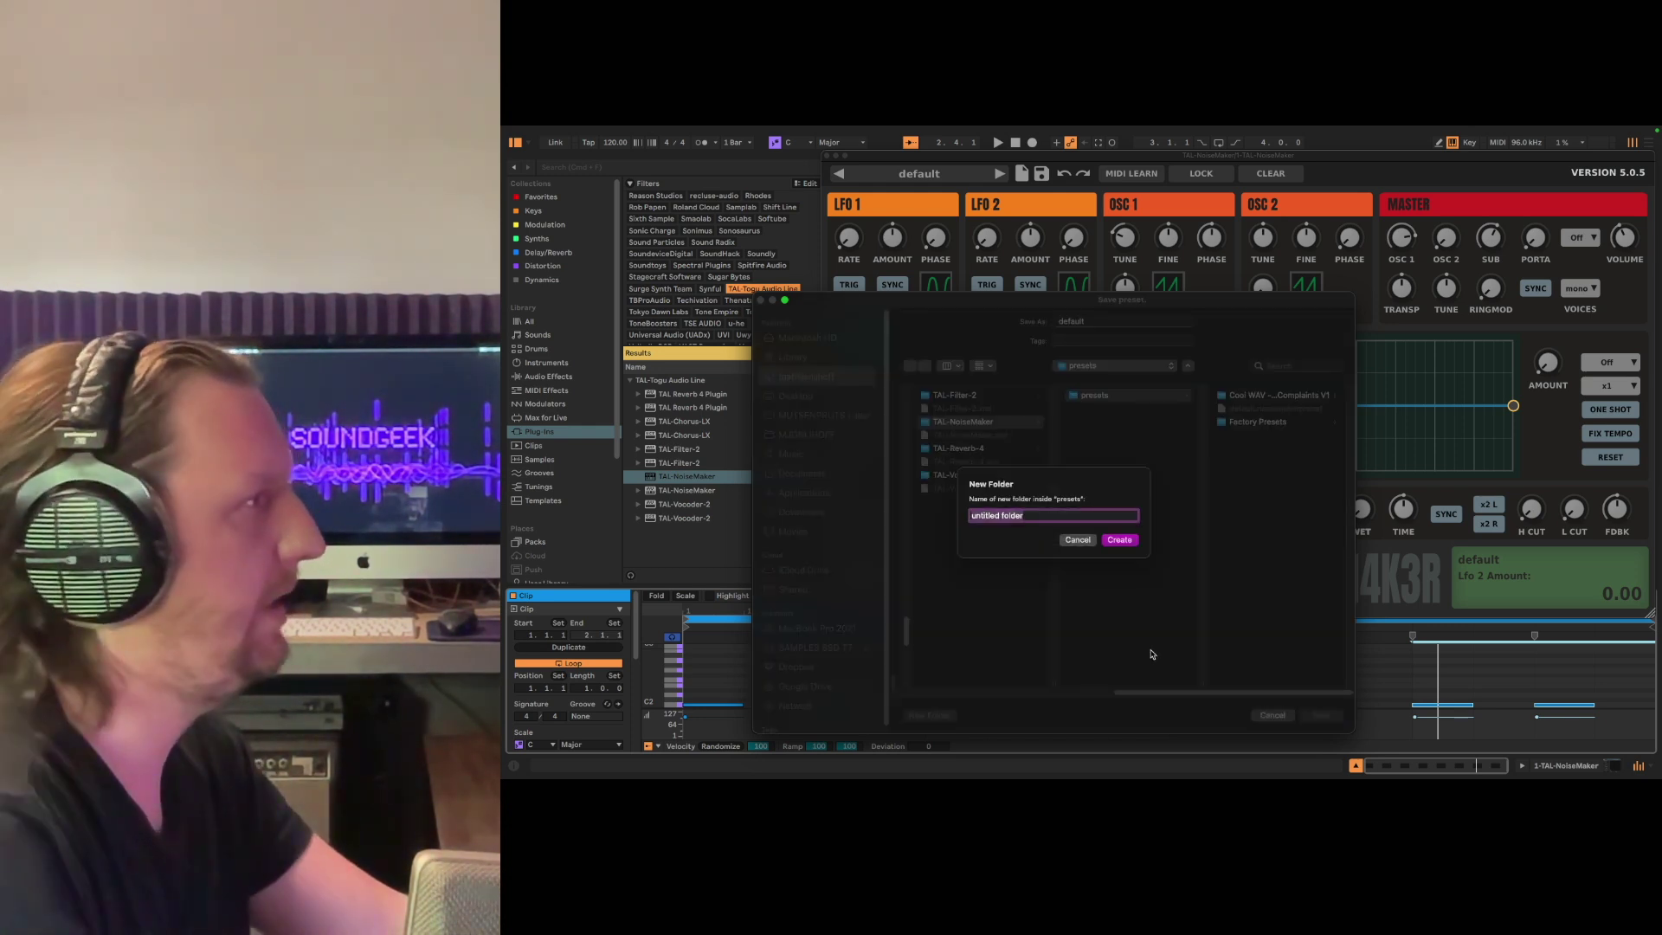
text(MJ)
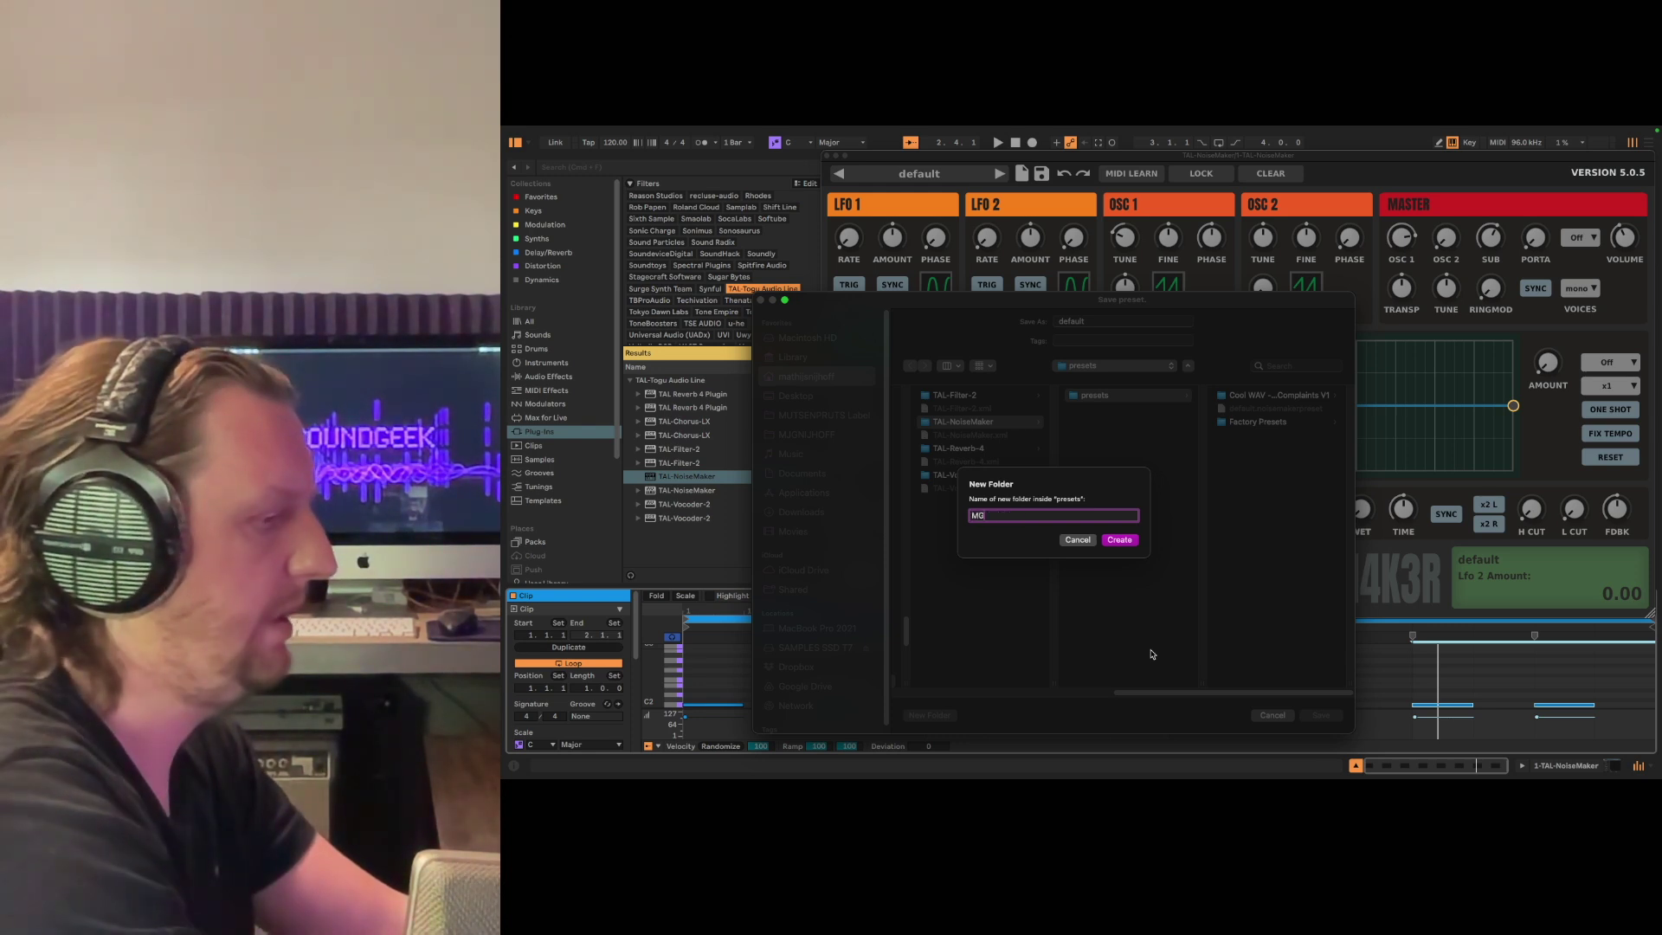
text(GN)
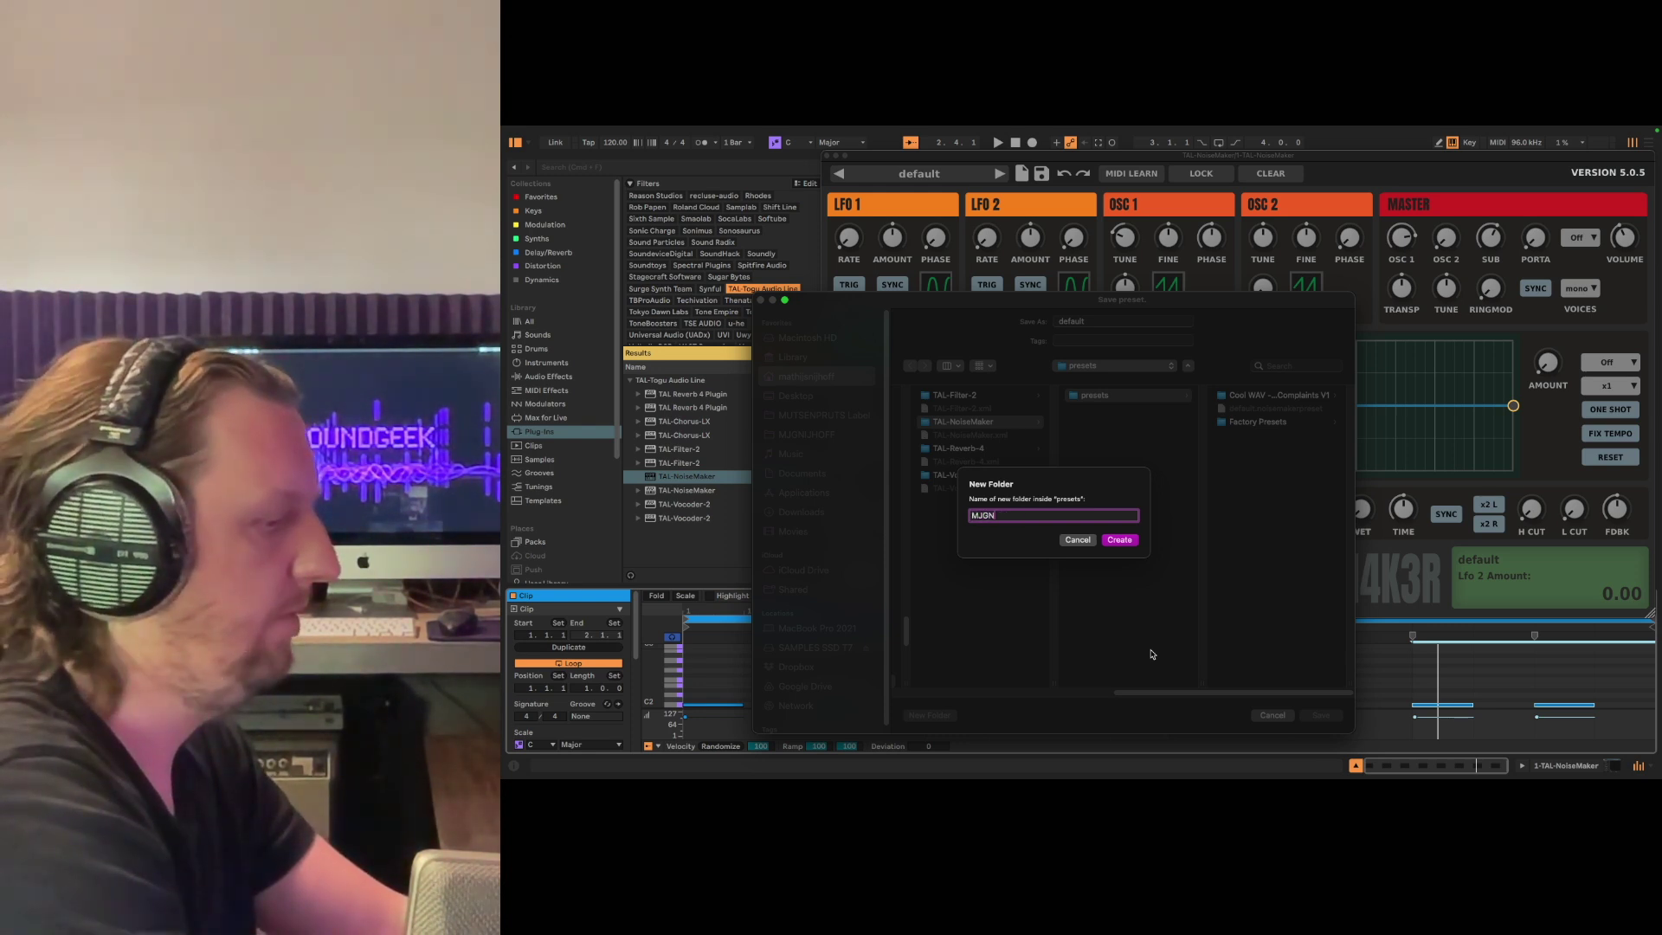
key(BackSpace)
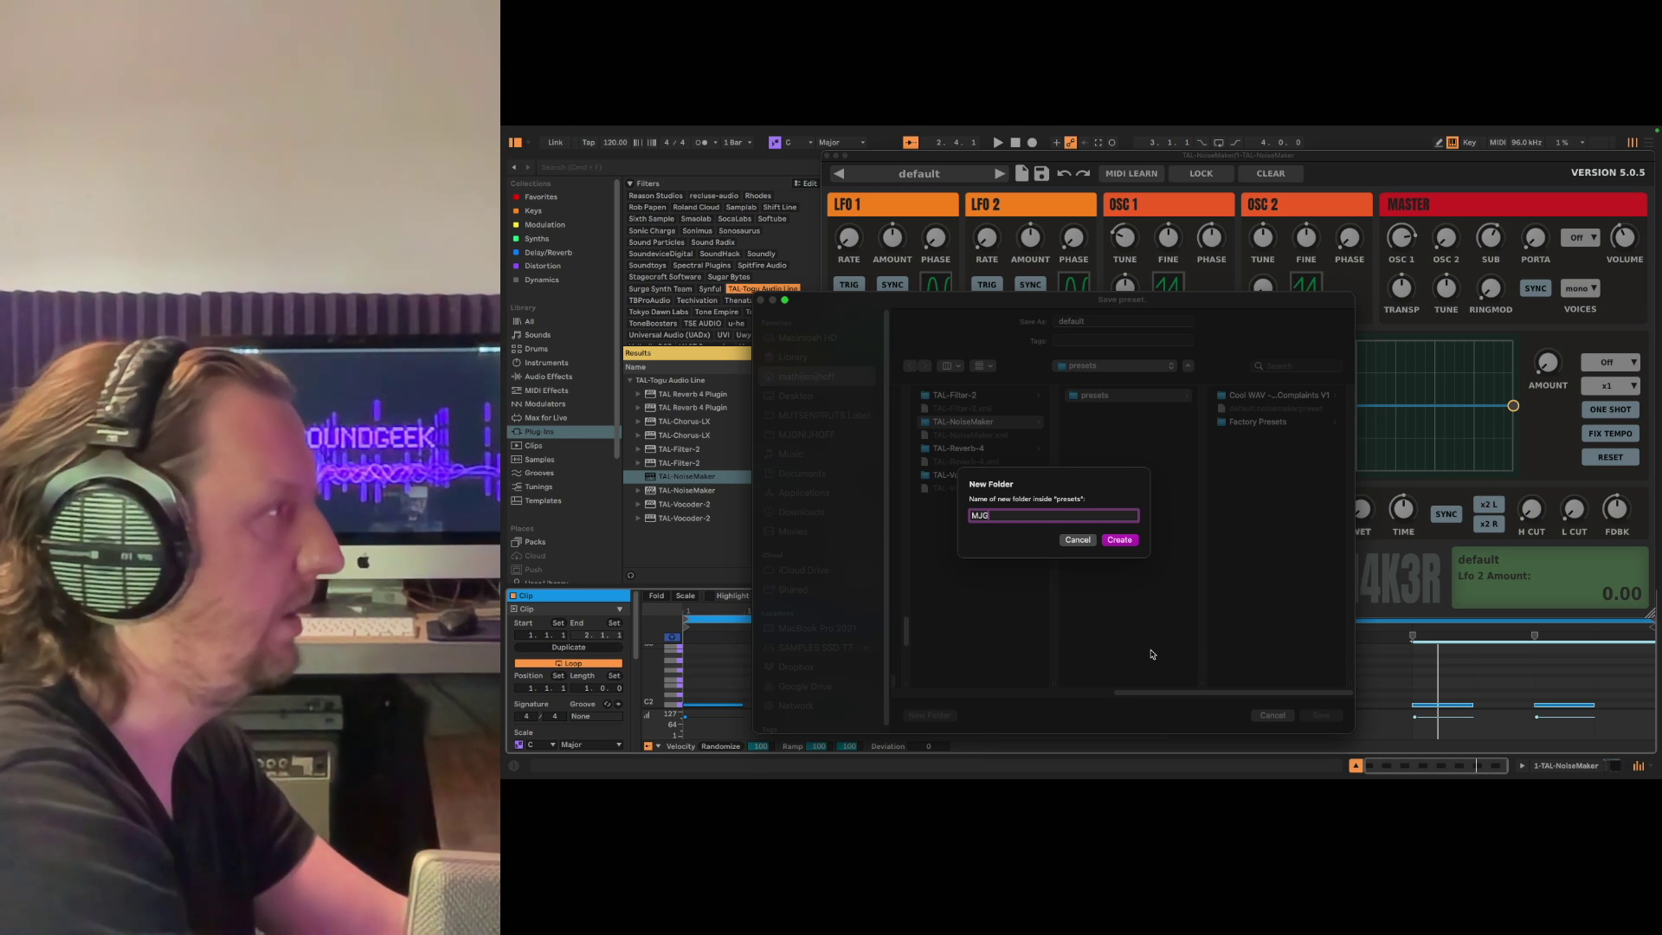
text(HOFF)
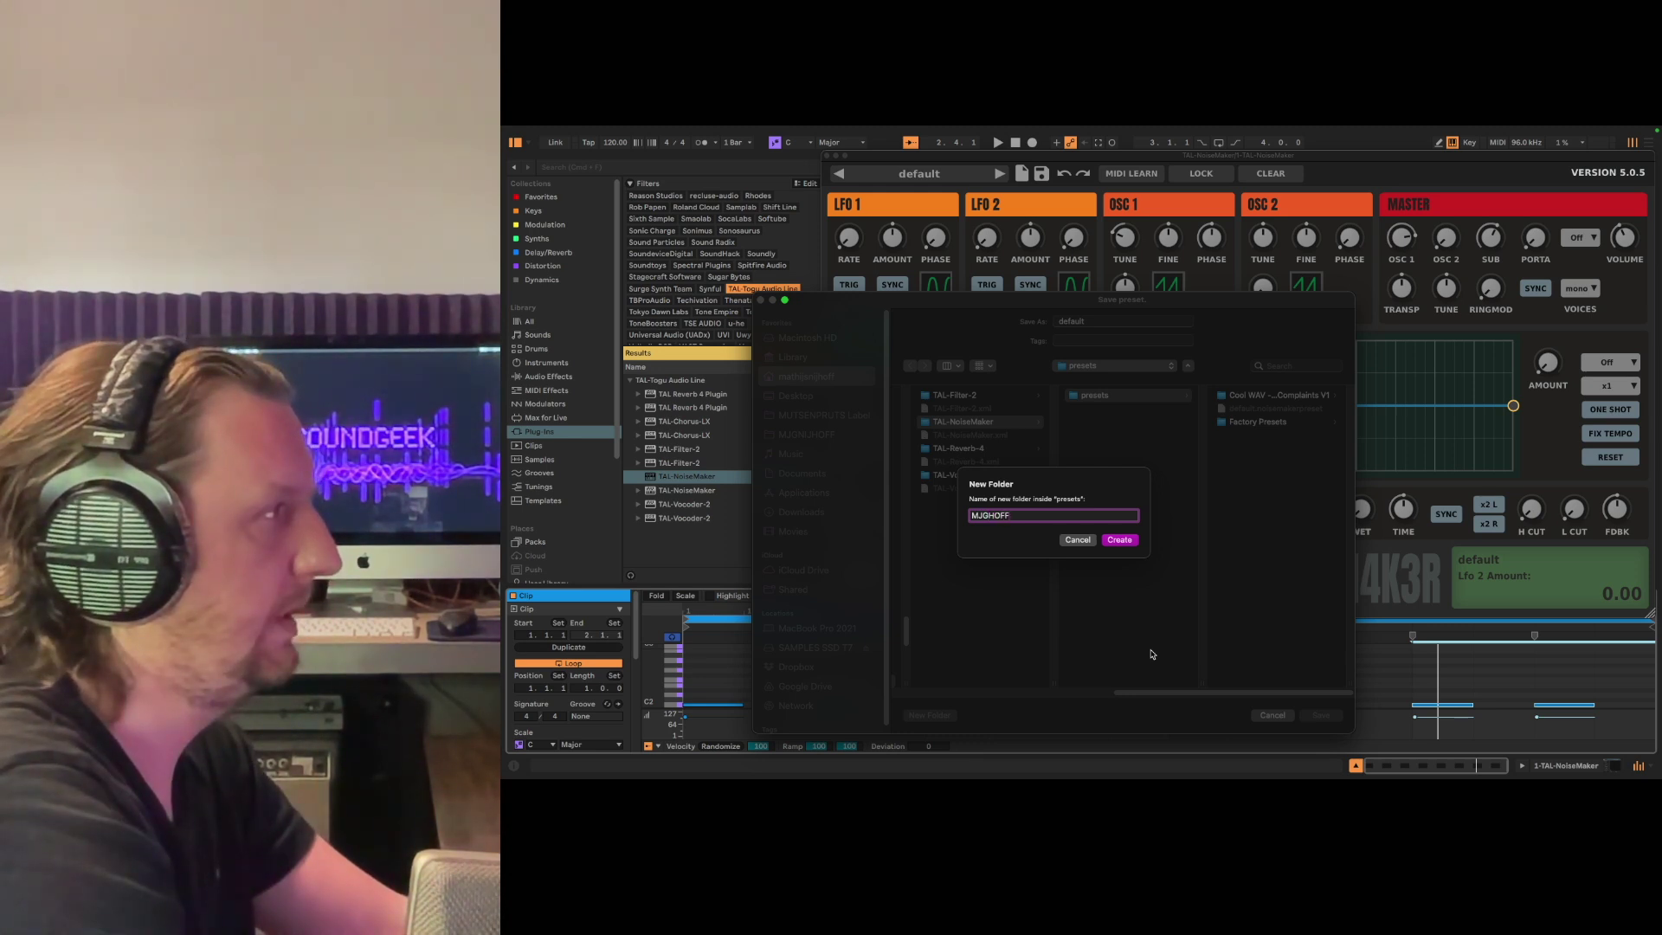
key(BackSpace)
key(BackSpace)
key(BackSpace)
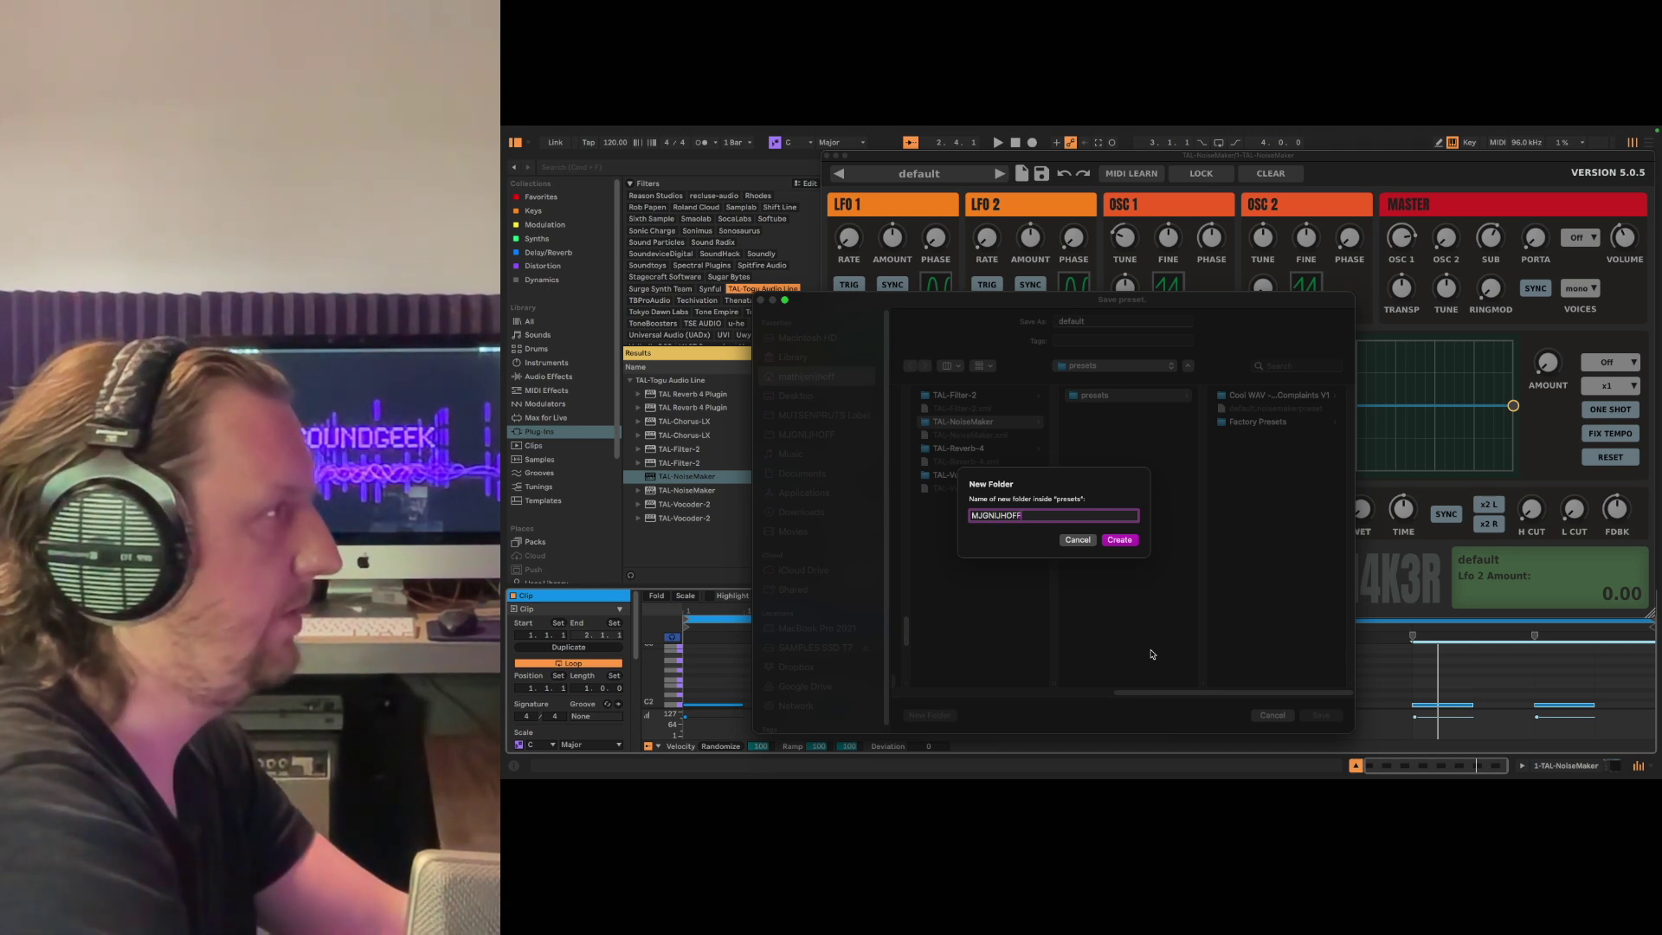
key(Return)
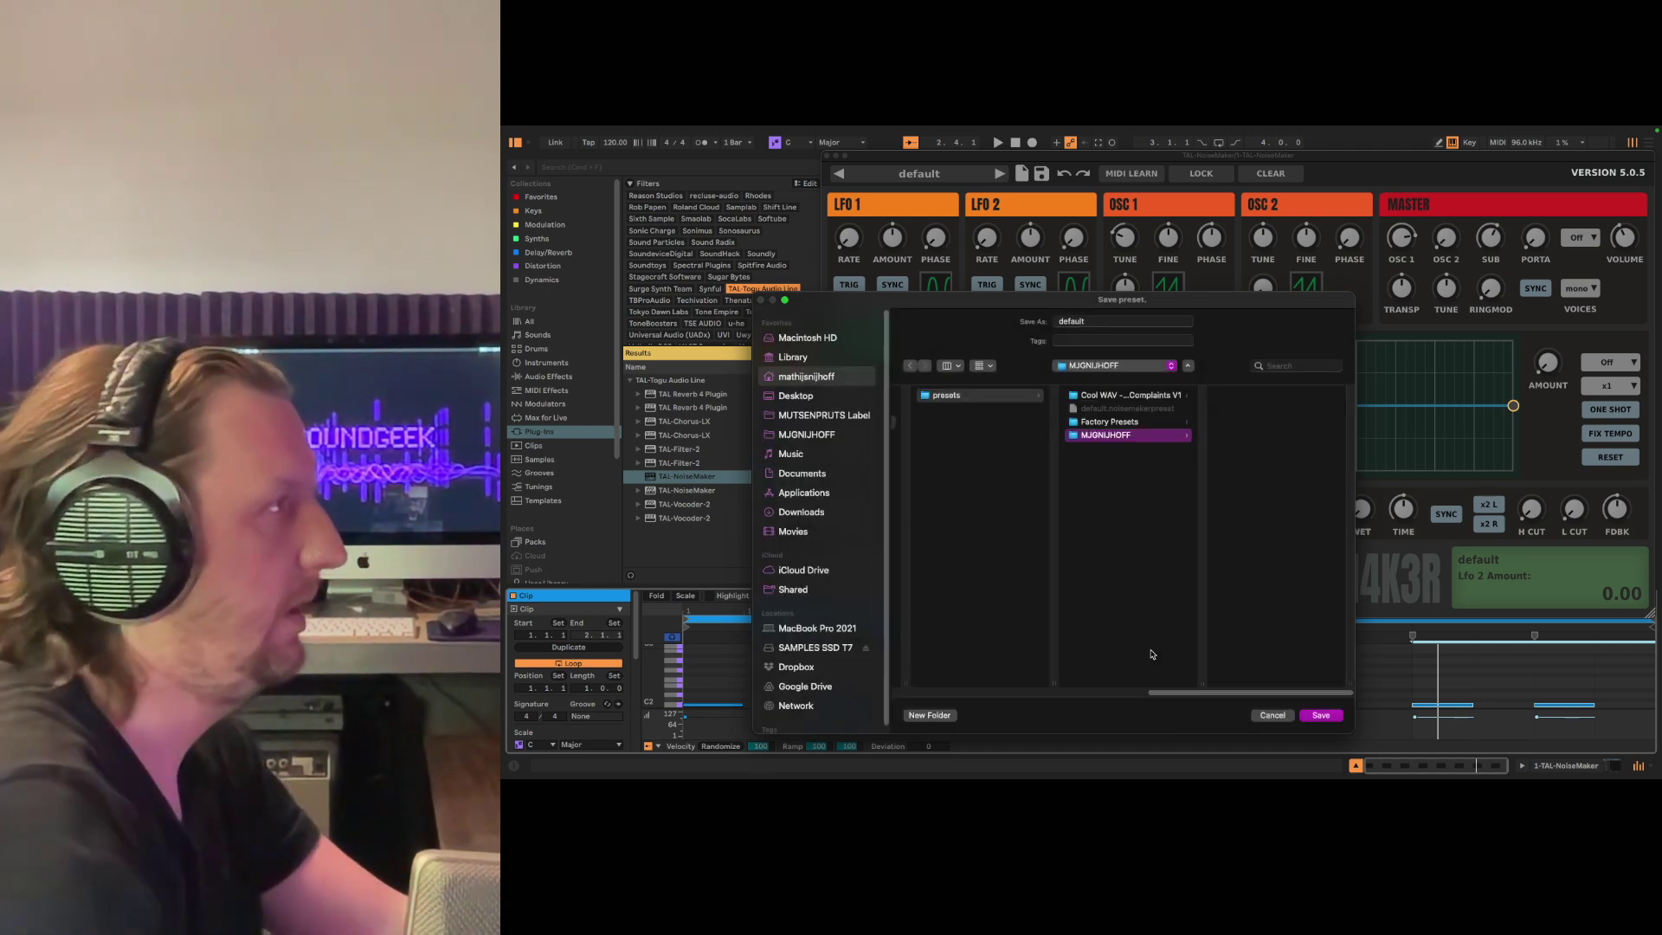
Step: Create a Bass subfolder inside the personal folder and save the preset there as Perc Bass 1
click(939, 716)
text(B)
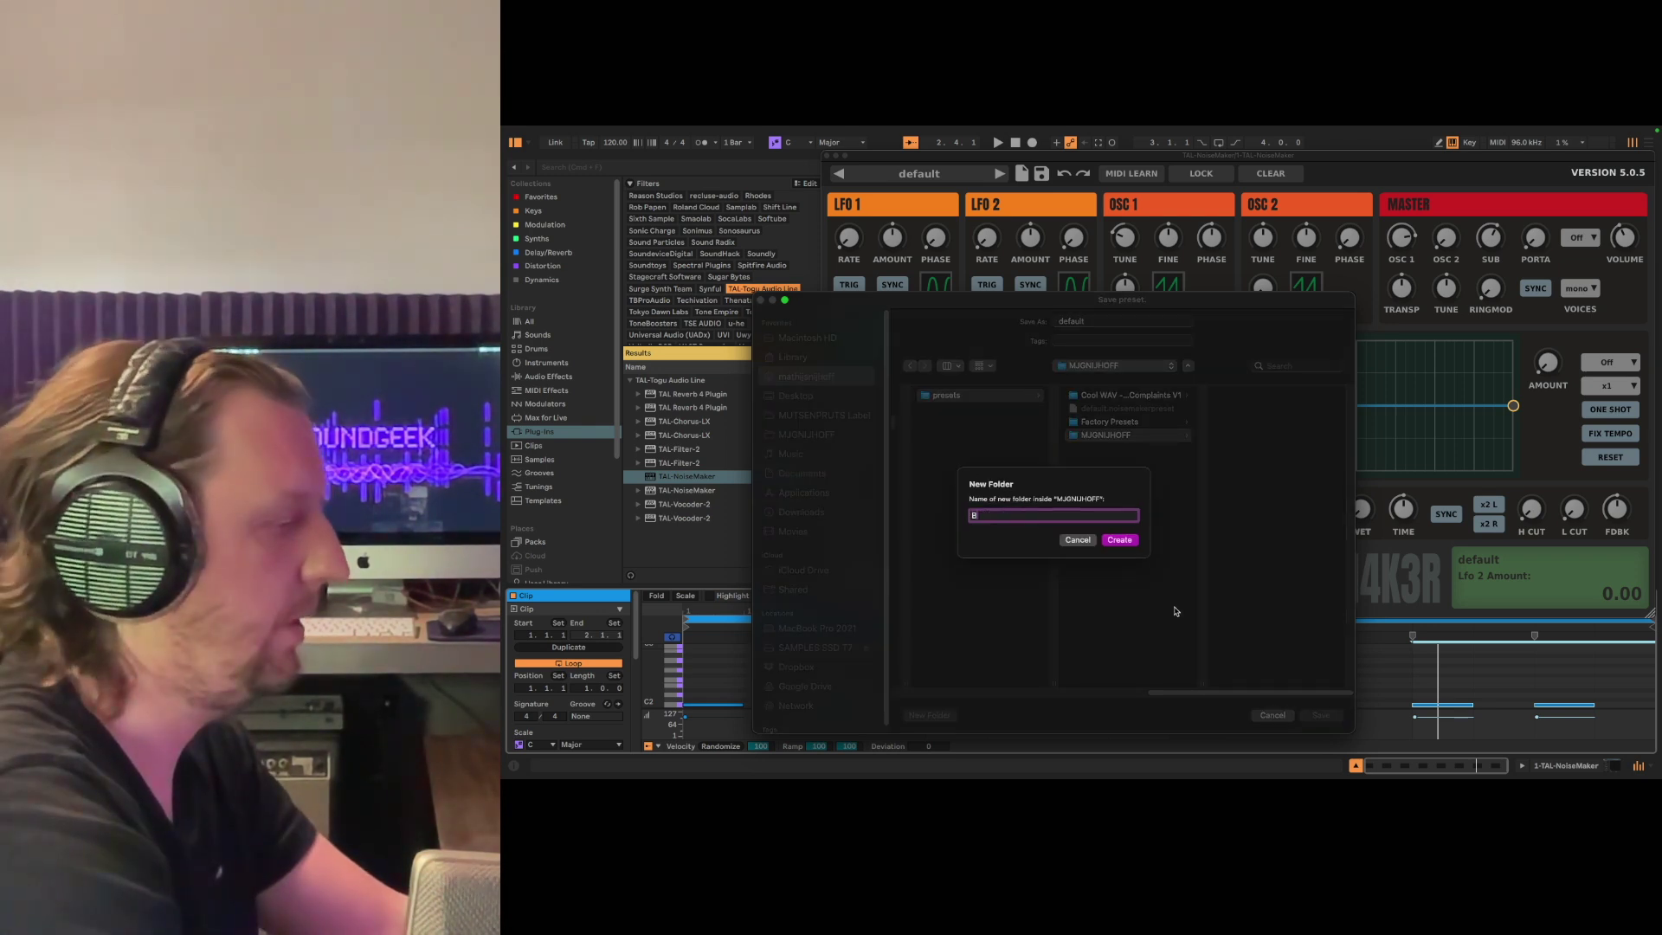
text(ass)
key(Return)
click(1104, 319)
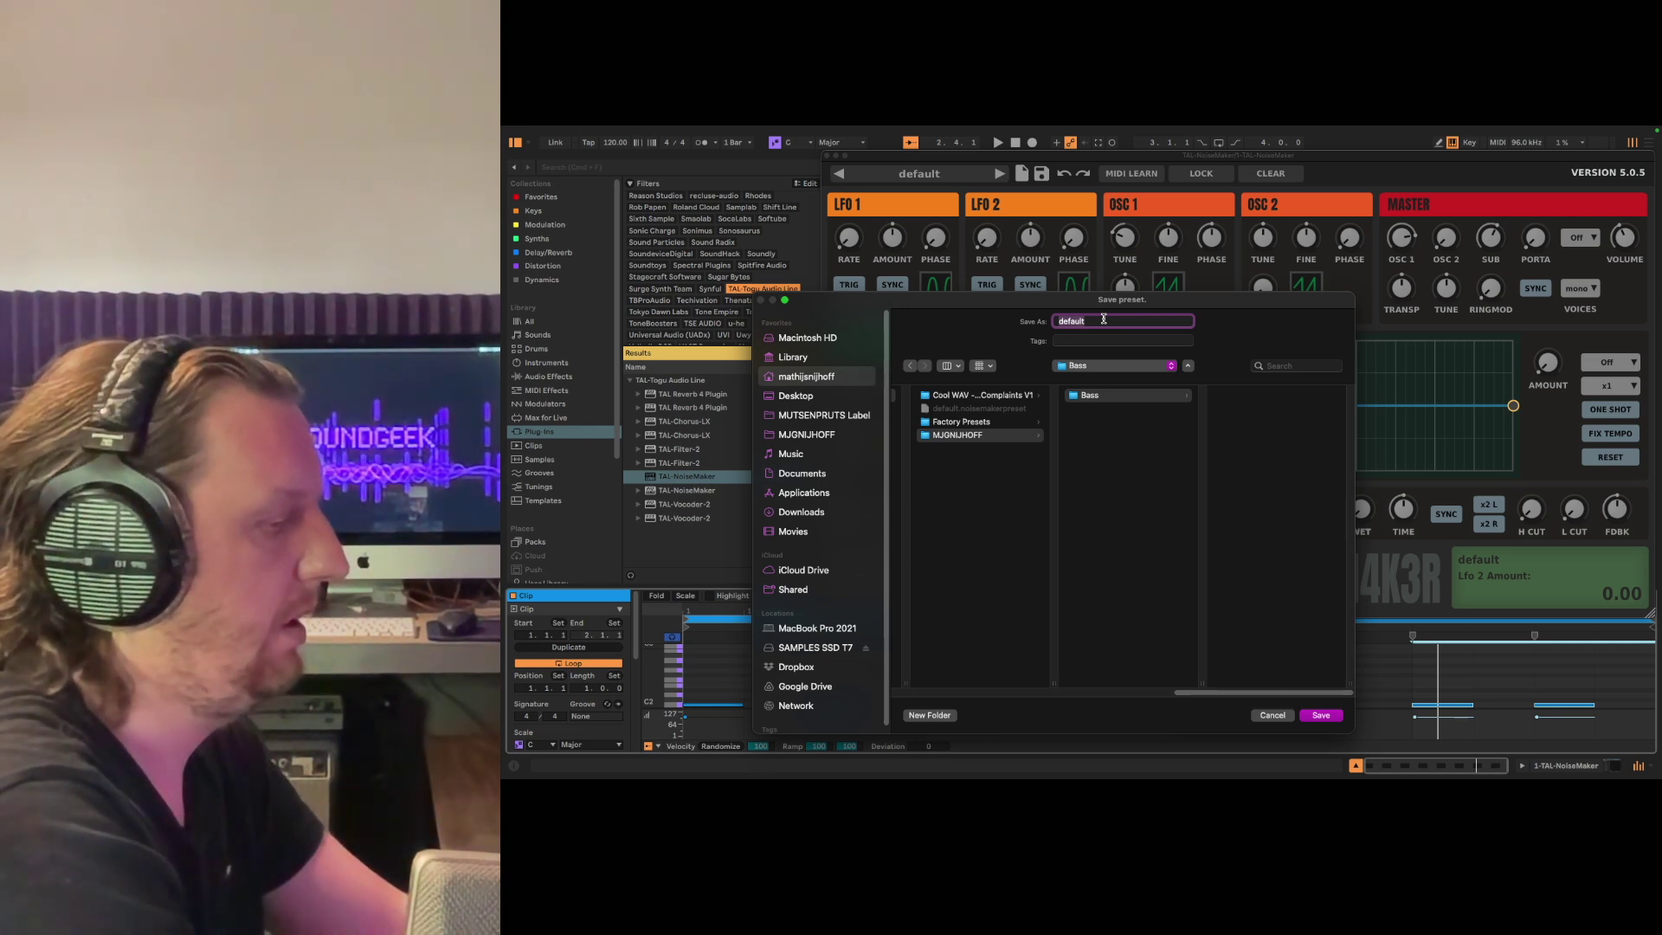
text(Perc Bass 1)
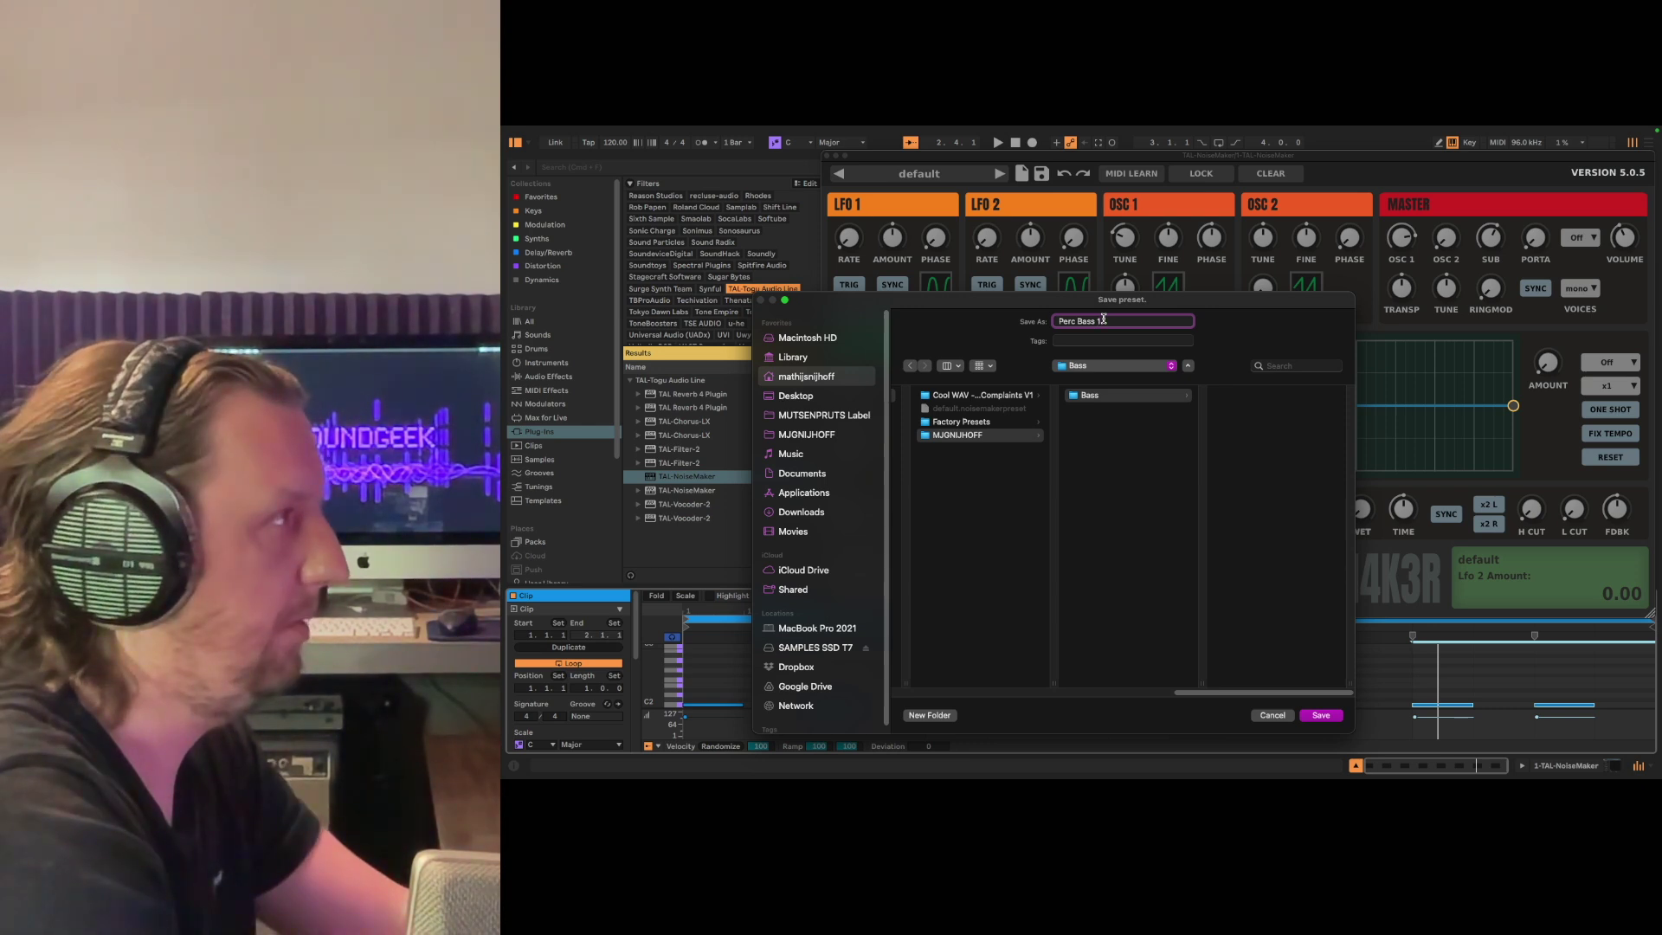
key(Return)
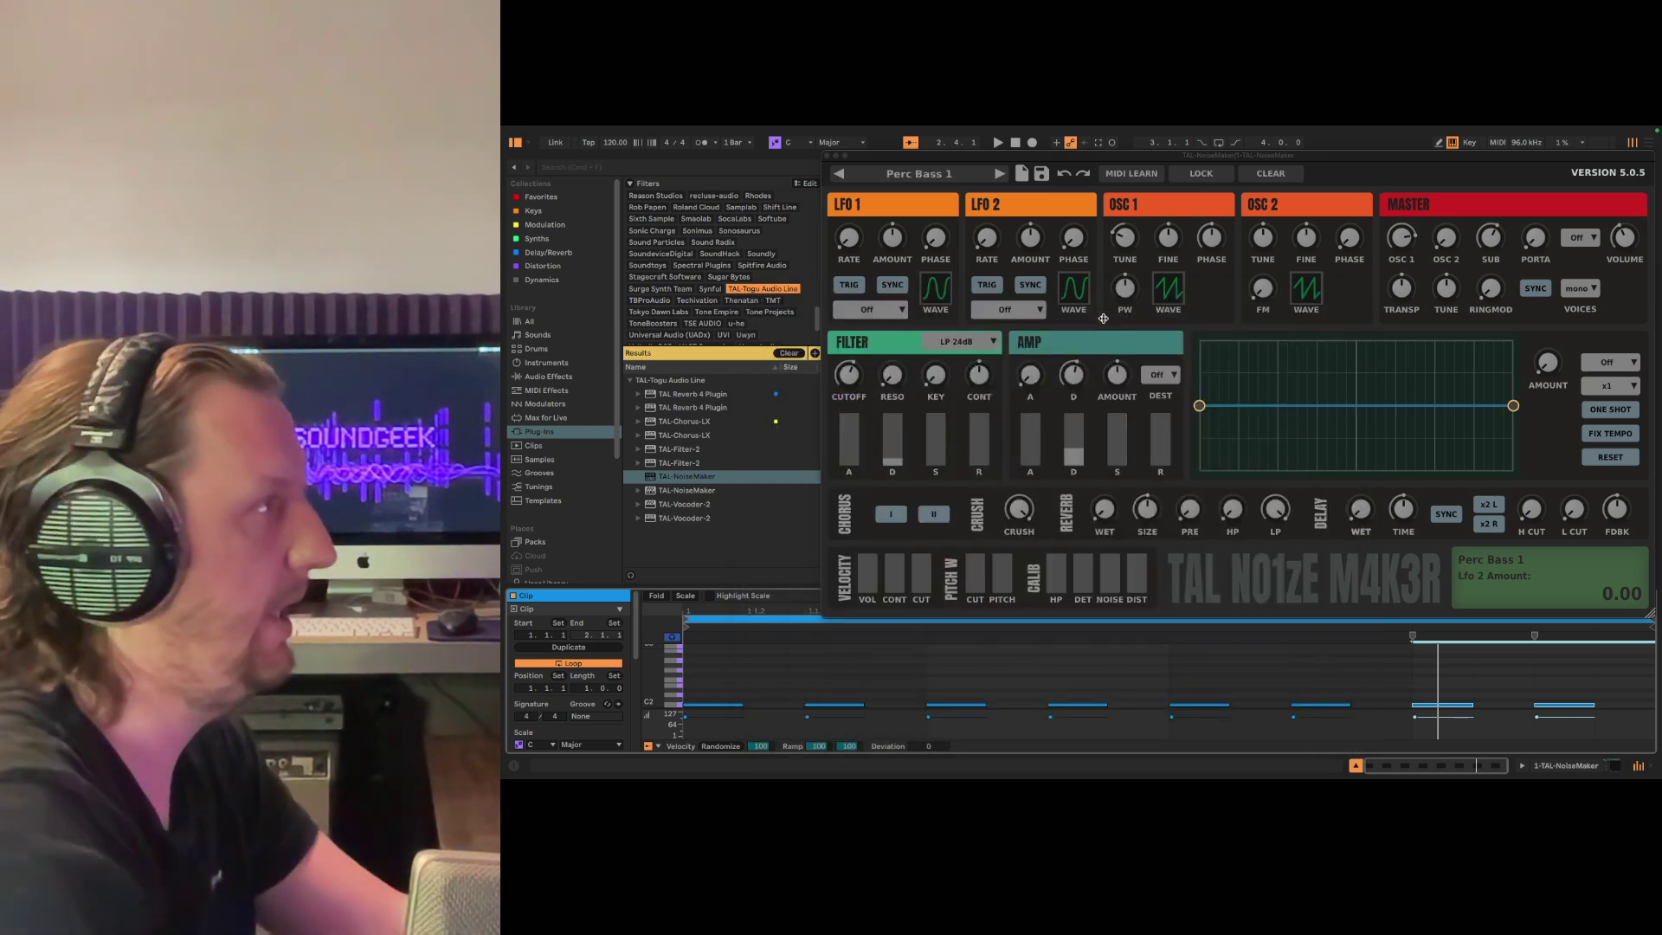